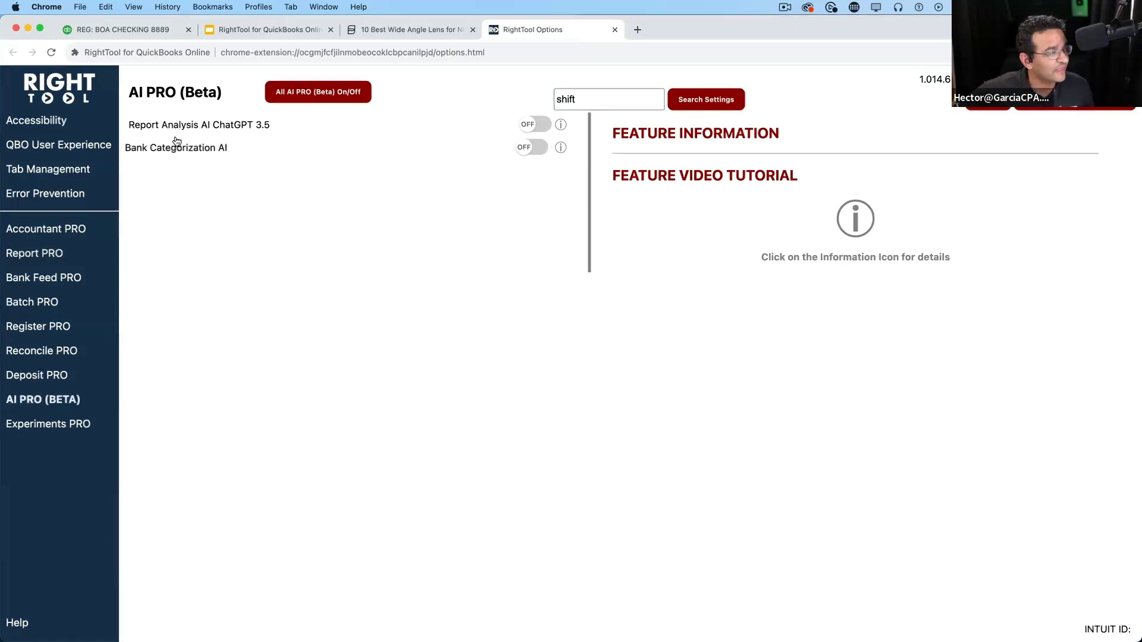
{"action": "key", "text": "alt+super+8"}
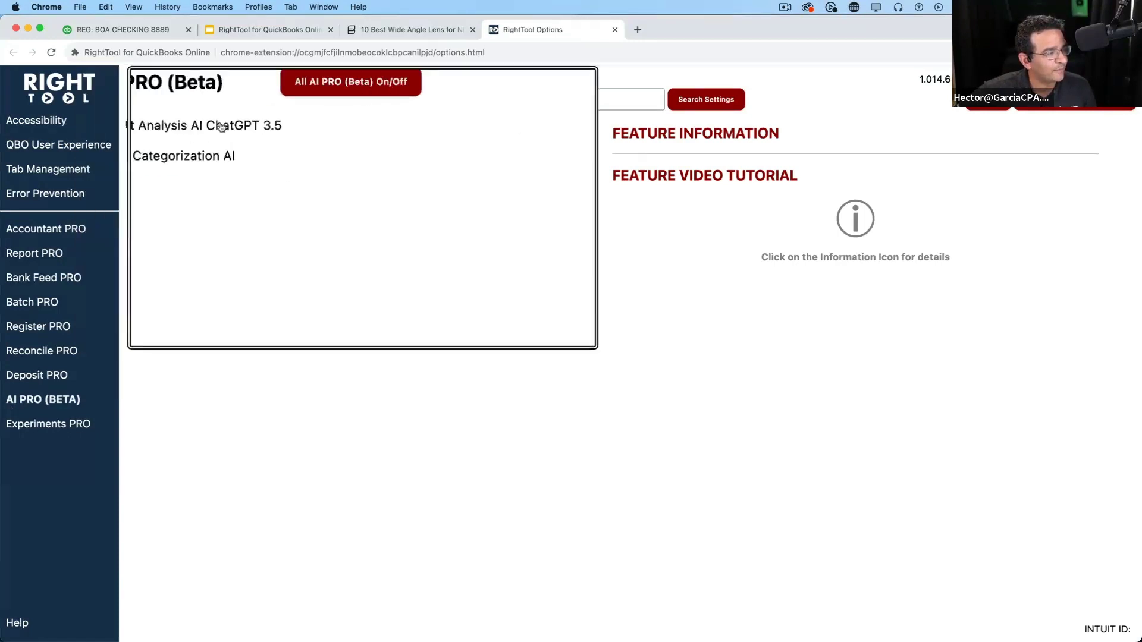
{"action": "key", "text": "alt+super+8"}
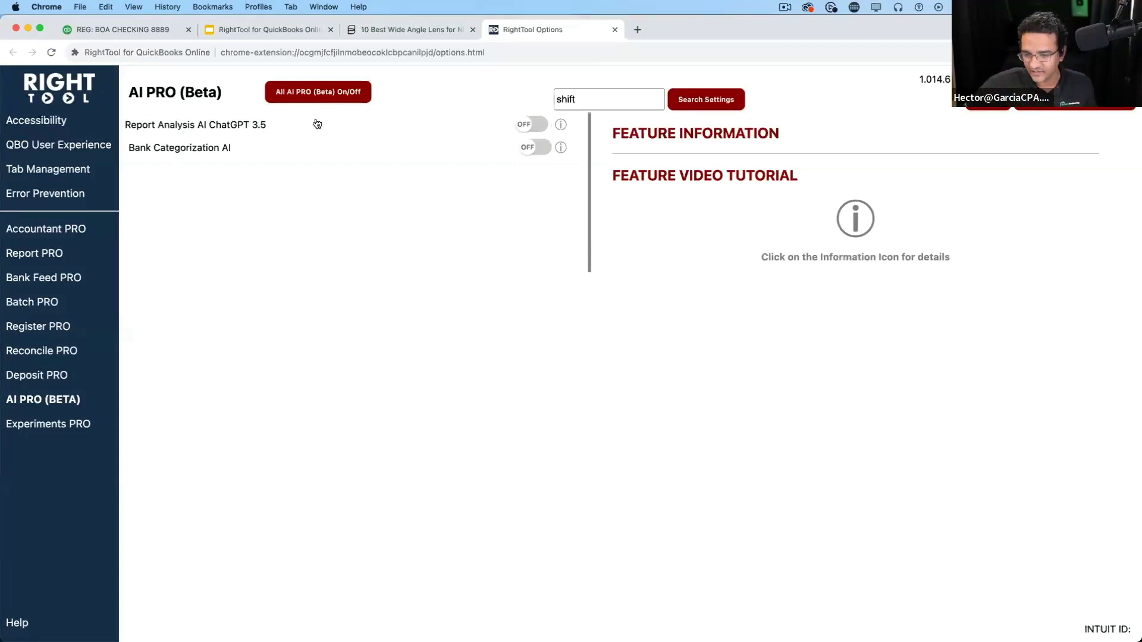
{"action": "left_click", "coordinate": [523, 124]}
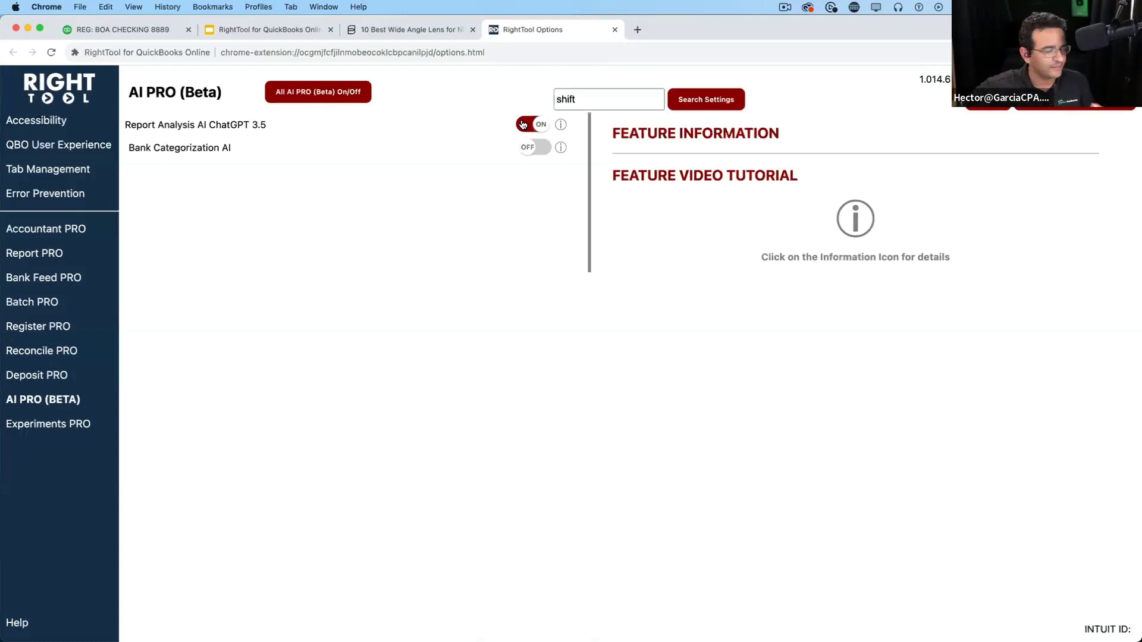
{"action": "left_click", "coordinate": [560, 125]}
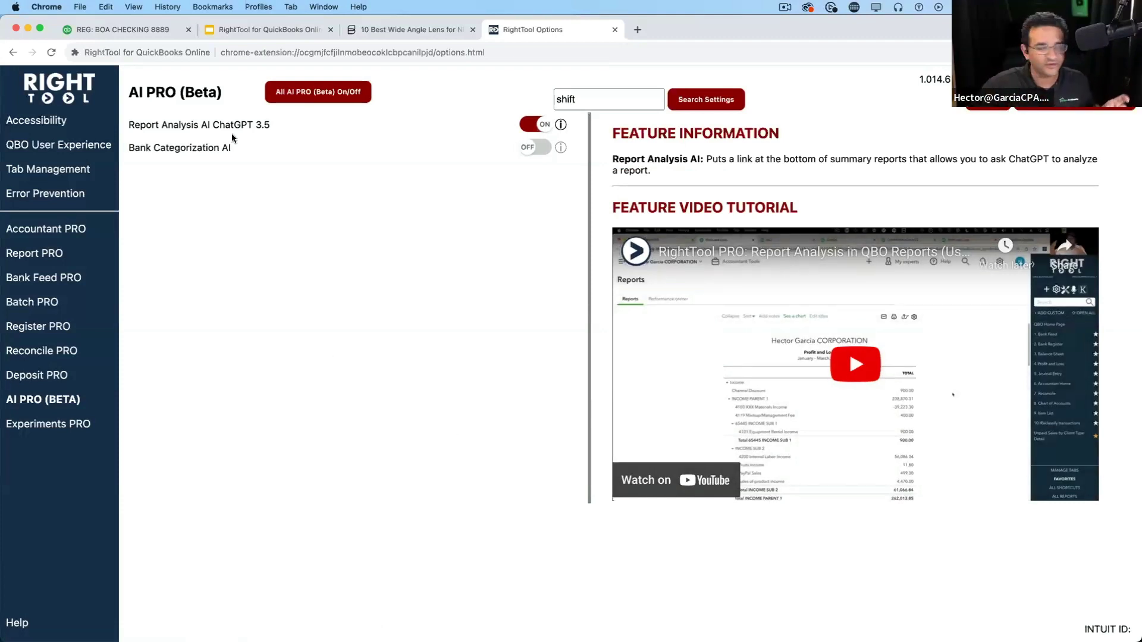
{"action": "left_click", "coordinate": [523, 125]}
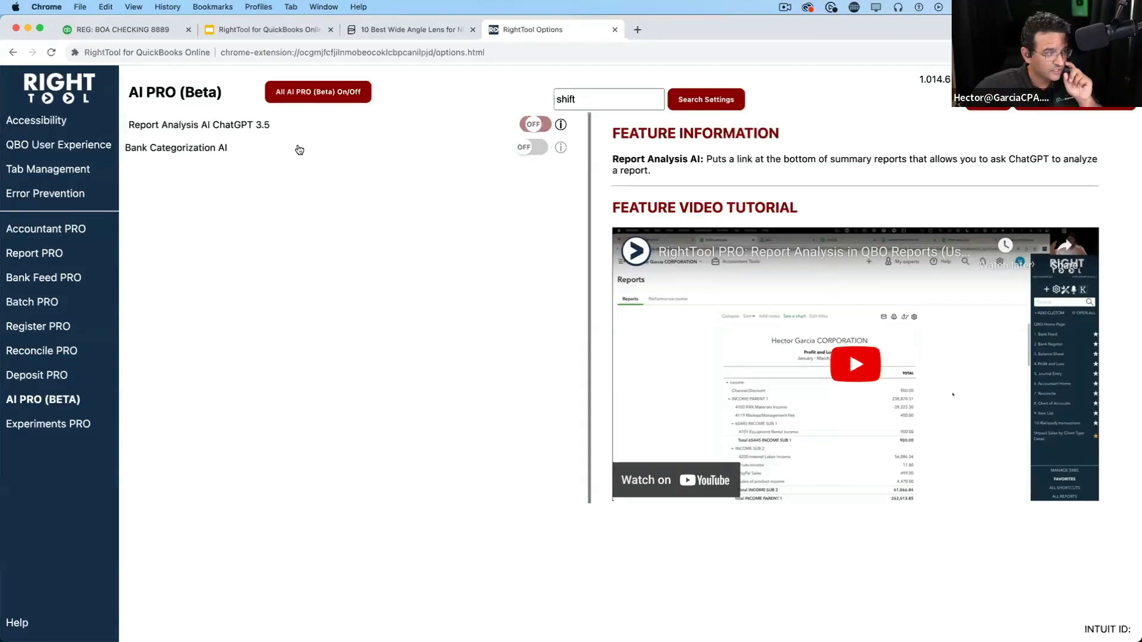
Step: Turn on Bank Categorization AI and go over its custom categorization prompt and ChatGPT4 API key fields without filling them in
{"action": "left_click", "coordinate": [522, 153]}
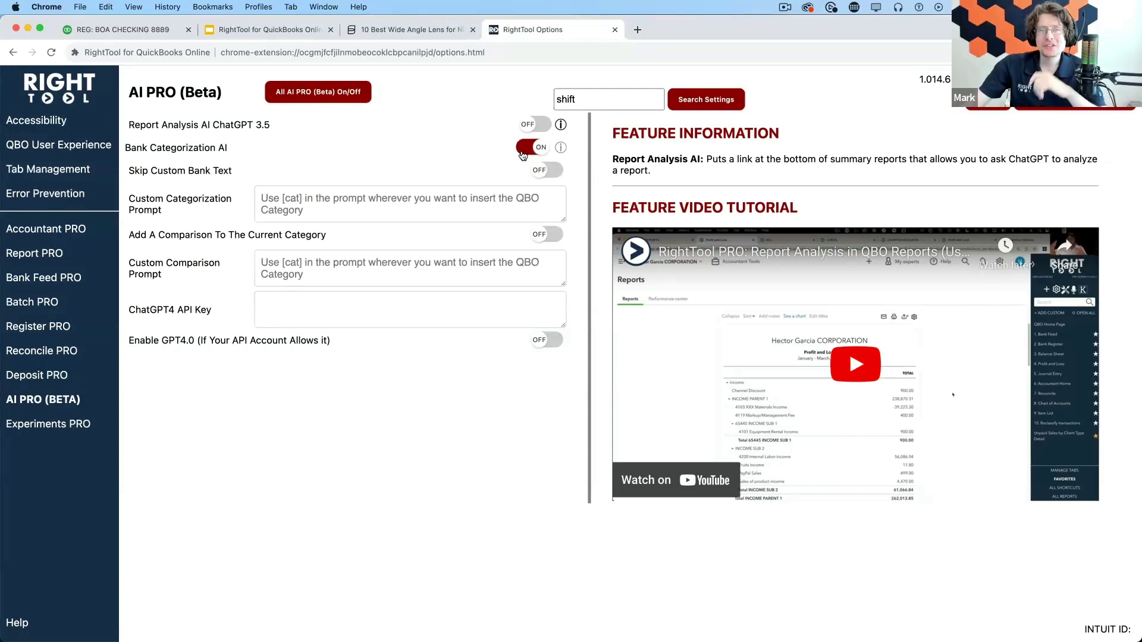
{"action": "left_click", "coordinate": [637, 29]}
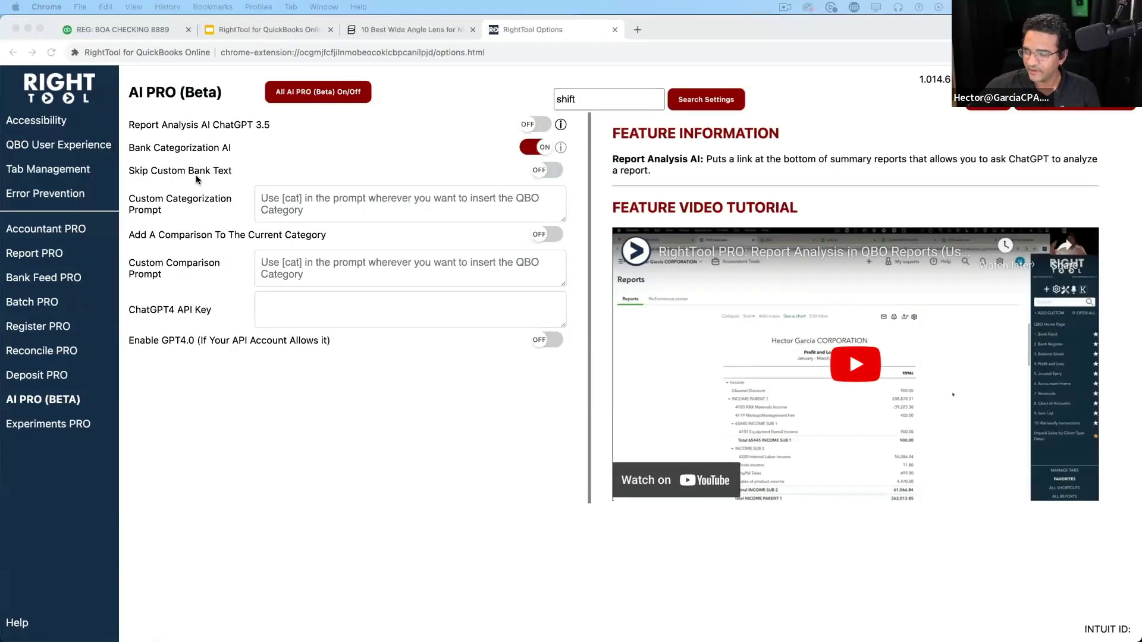
{"action": "left_click", "coordinate": [282, 207]}
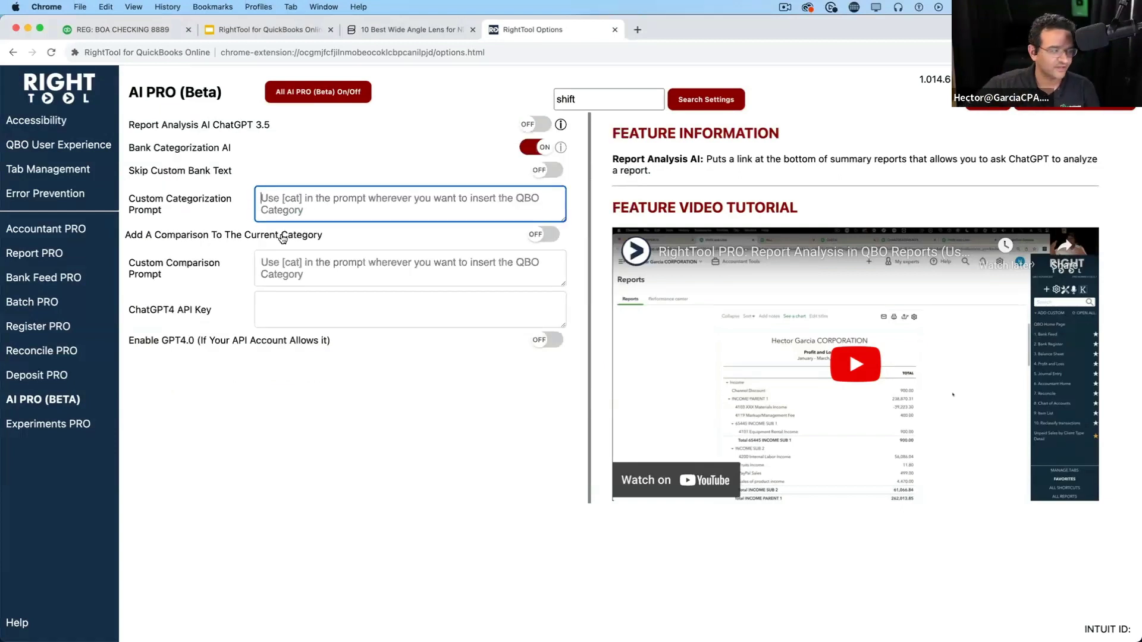
{"action": "left_click", "coordinate": [286, 309]}
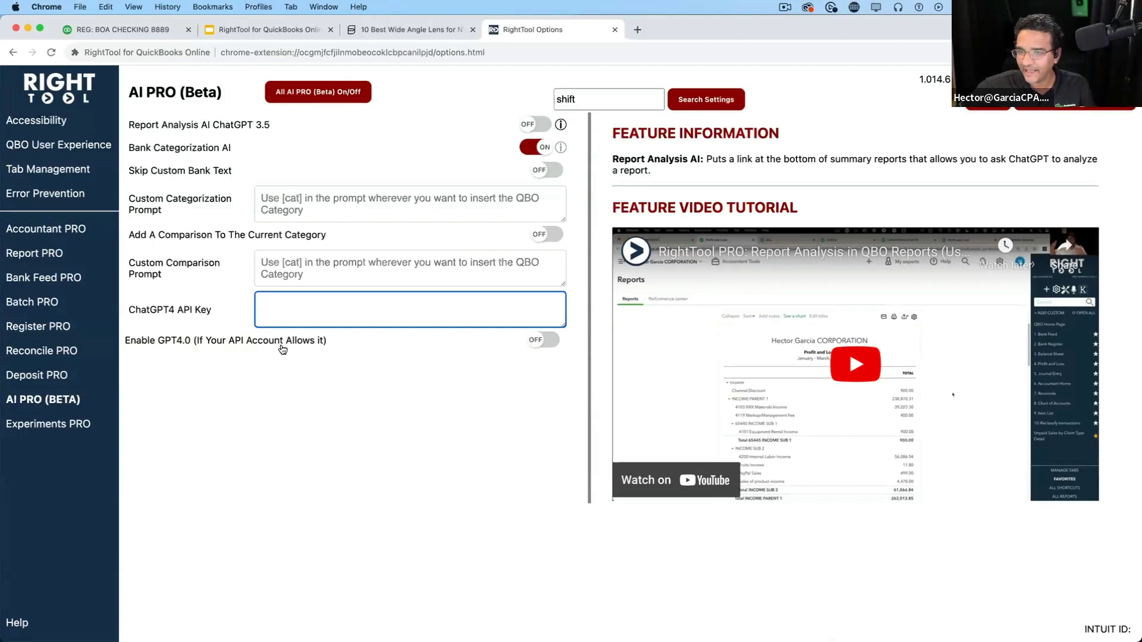
Step: Switch to QuickBooks Online and open the AMEX1234 account in the bank feed
{"action": "left_click", "coordinate": [105, 27]}
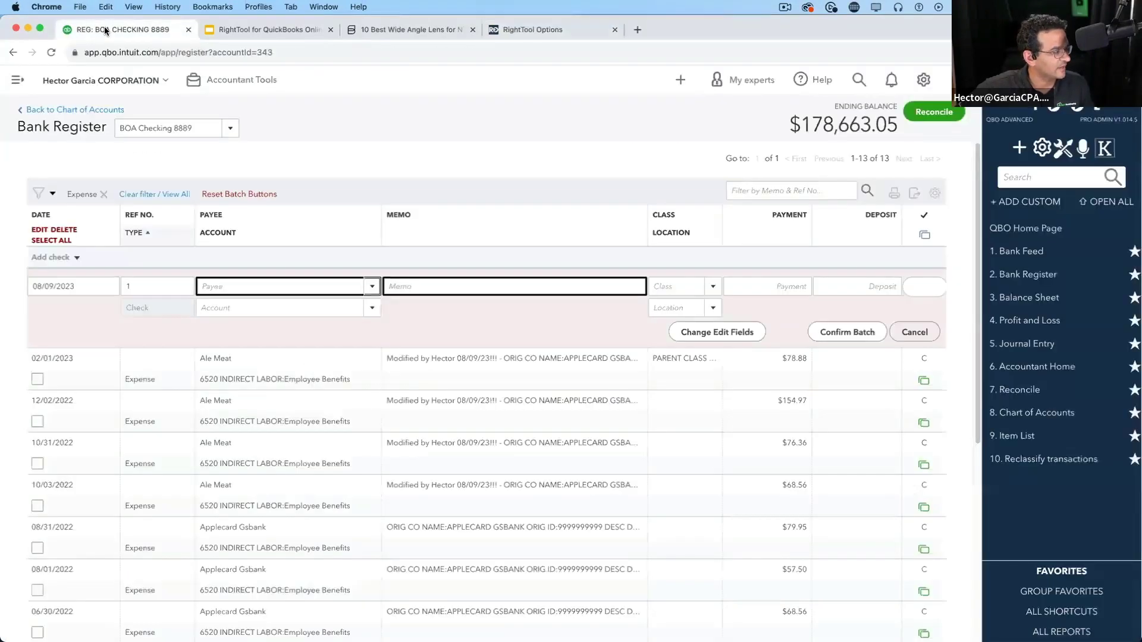
{"action": "left_click", "coordinate": [1024, 253]}
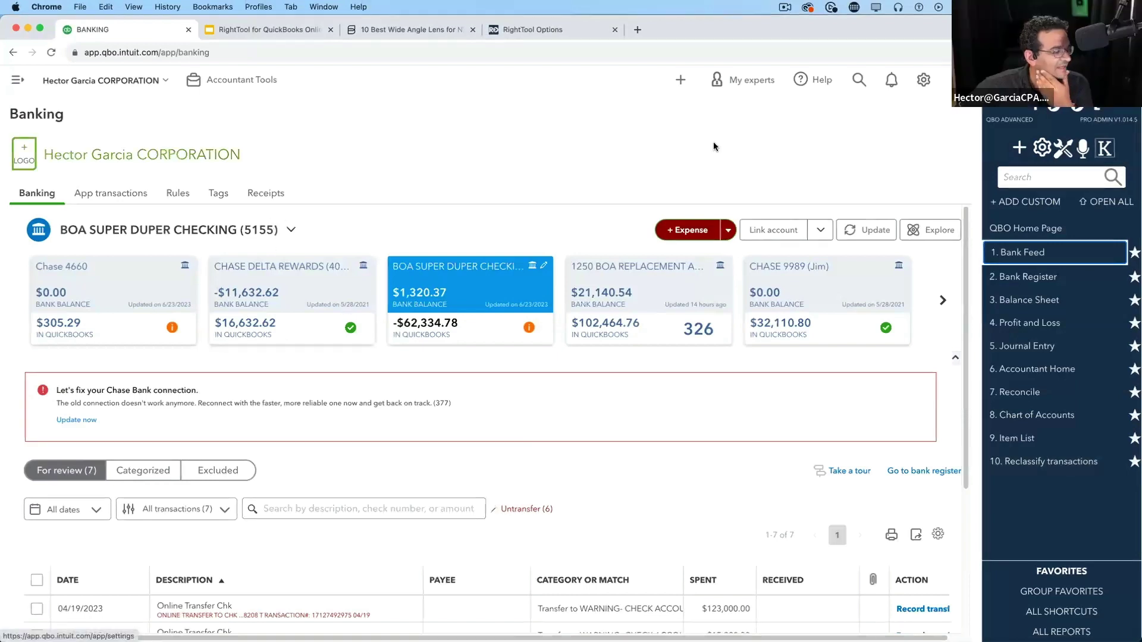
{"action": "left_click", "coordinate": [942, 301]}
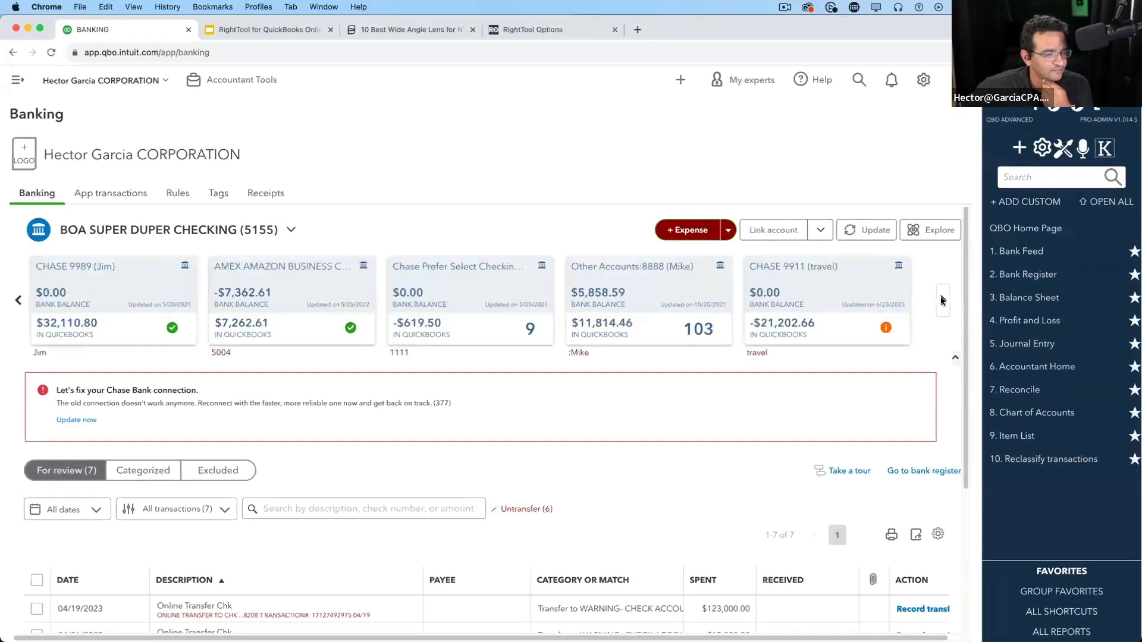
{"action": "left_click", "coordinate": [942, 301]}
{"action": "left_click", "coordinate": [942, 301]}
{"action": "left_click", "coordinate": [943, 300]}
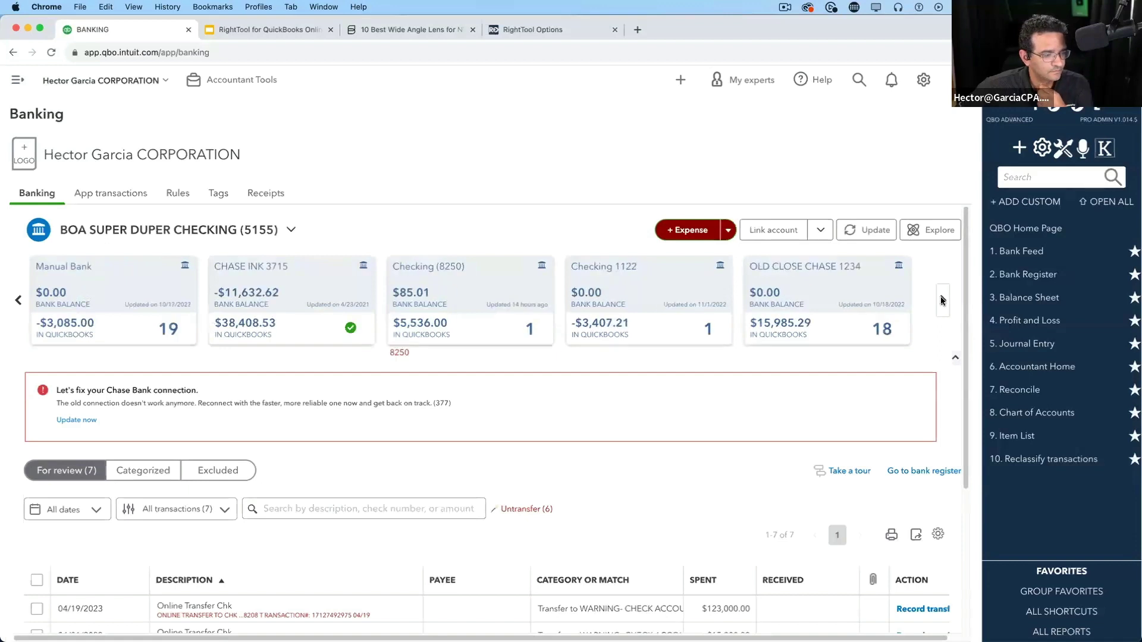
{"action": "left_click", "coordinate": [942, 301]}
{"action": "left_click", "coordinate": [615, 296]}
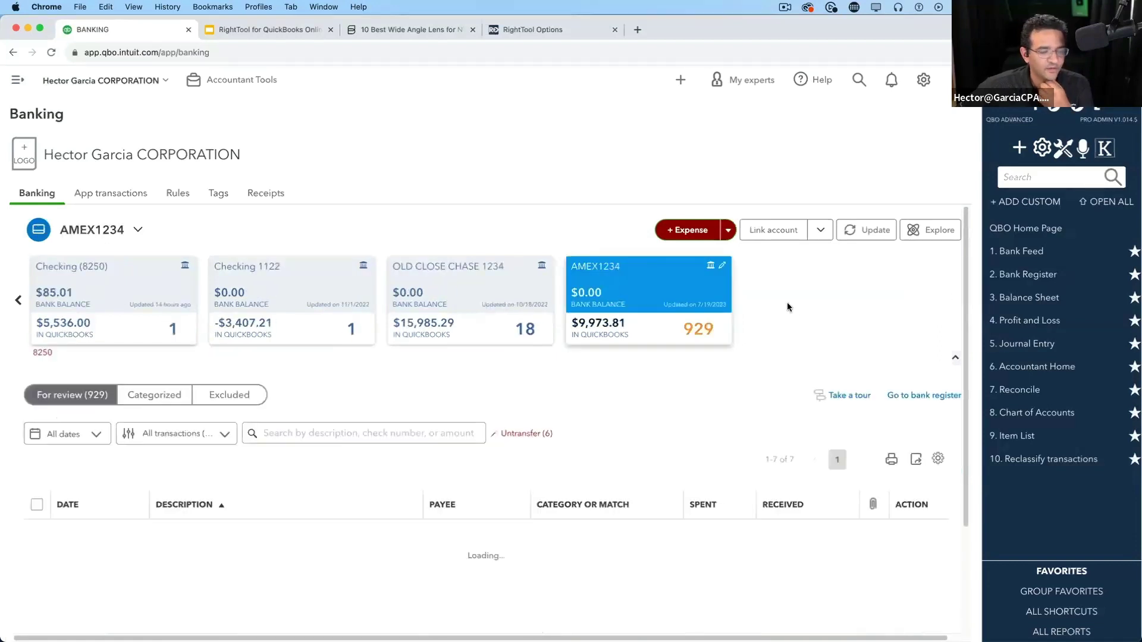
{"action": "scroll", "coordinate": [768, 314], "scroll_direction": "down", "scroll_amount": 3}
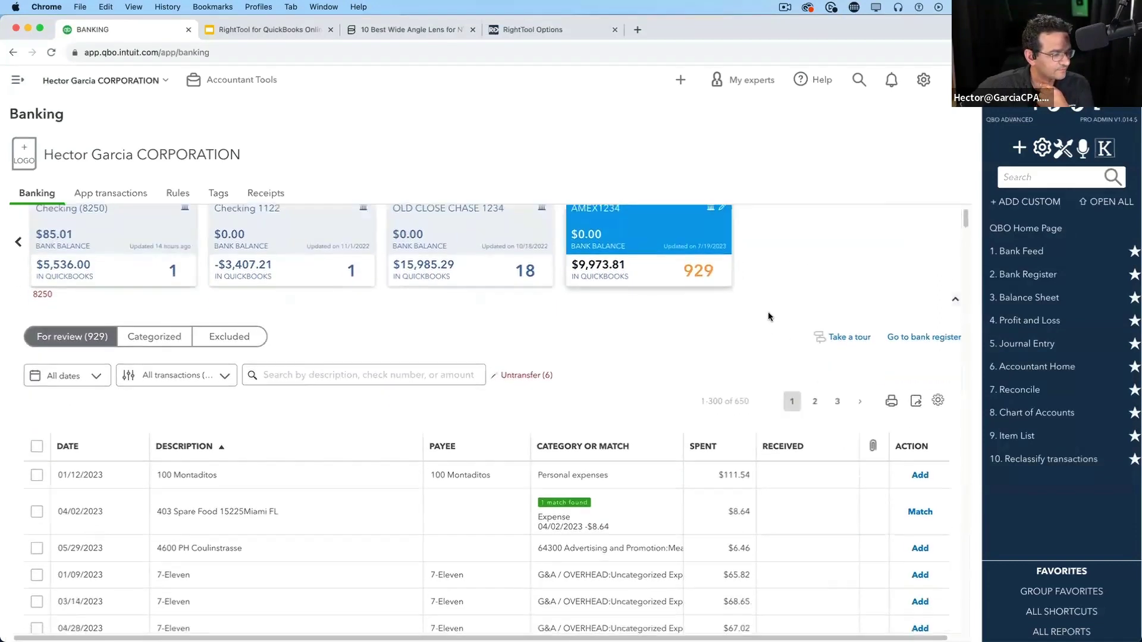
{"action": "scroll", "coordinate": [360, 426], "scroll_direction": "down", "scroll_amount": 6}
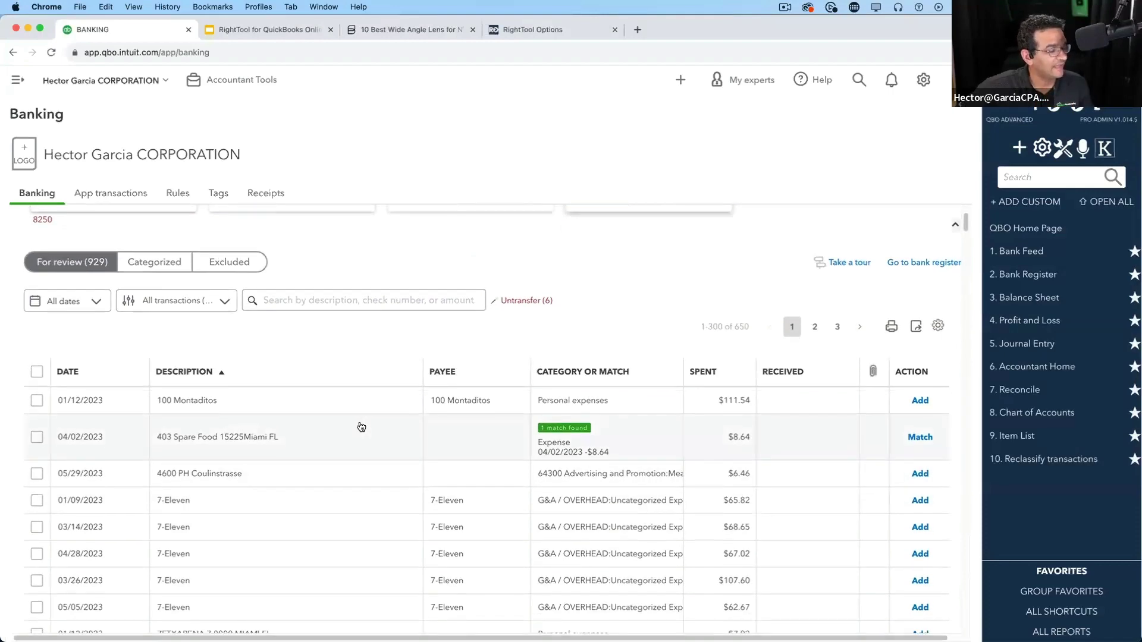
{"action": "scroll", "coordinate": [266, 402], "scroll_direction": "up", "scroll_amount": 3}
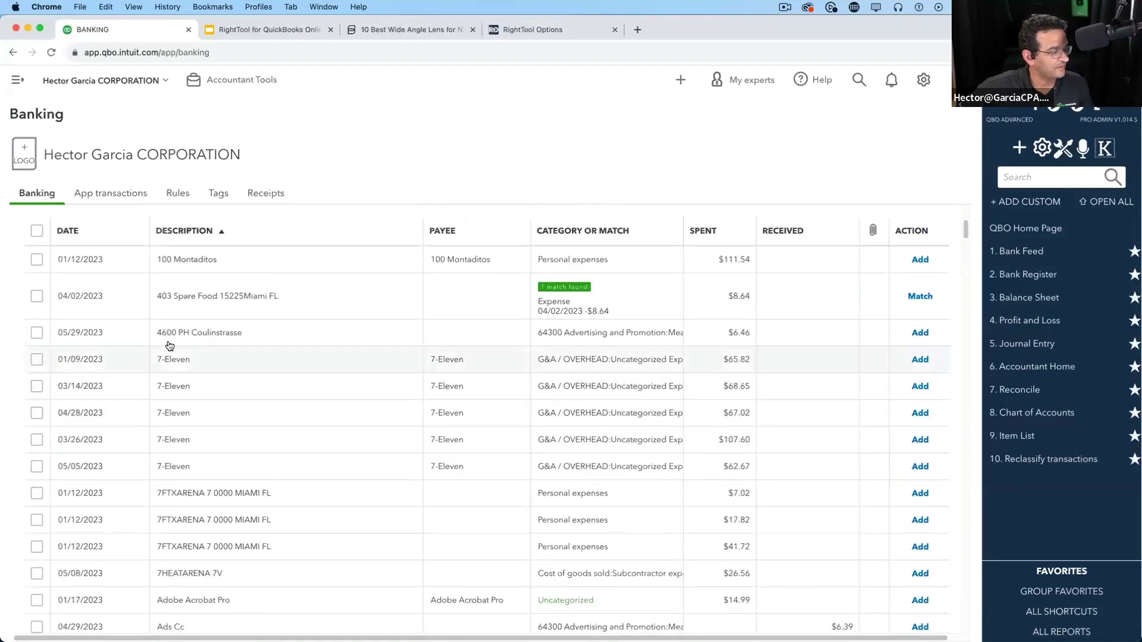
{"action": "left_click", "coordinate": [205, 335]}
{"action": "scroll", "coordinate": [344, 353], "scroll_direction": "down", "scroll_amount": 3}
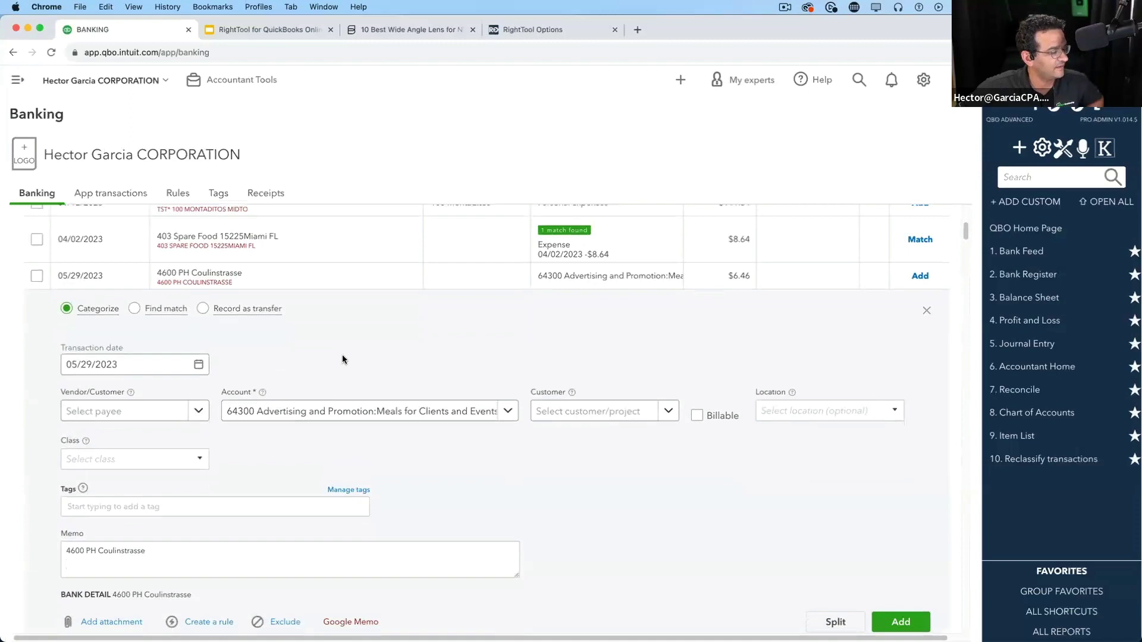
{"action": "left_click_drag", "start_coordinate": [166, 432], "coordinate": [61, 427]}
Step: Run a Google search on the memo 4600 PH Coulinstrasse and look through the results for the vendor
{"action": "left_click", "coordinate": [345, 505]}
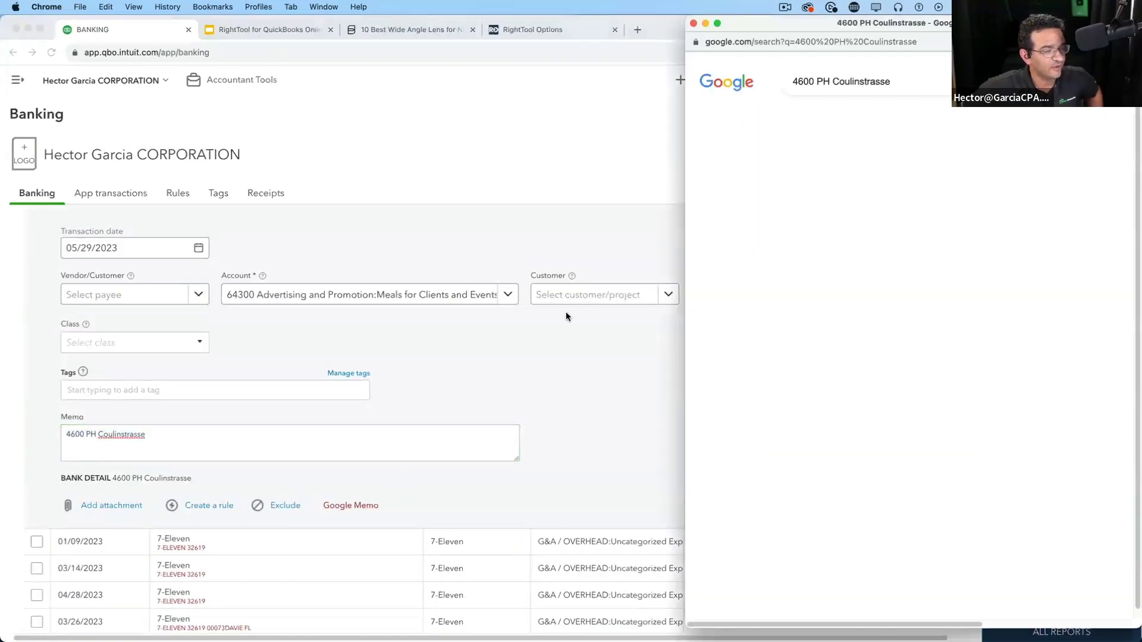
{"action": "scroll", "coordinate": [997, 308], "scroll_direction": "down", "scroll_amount": 2}
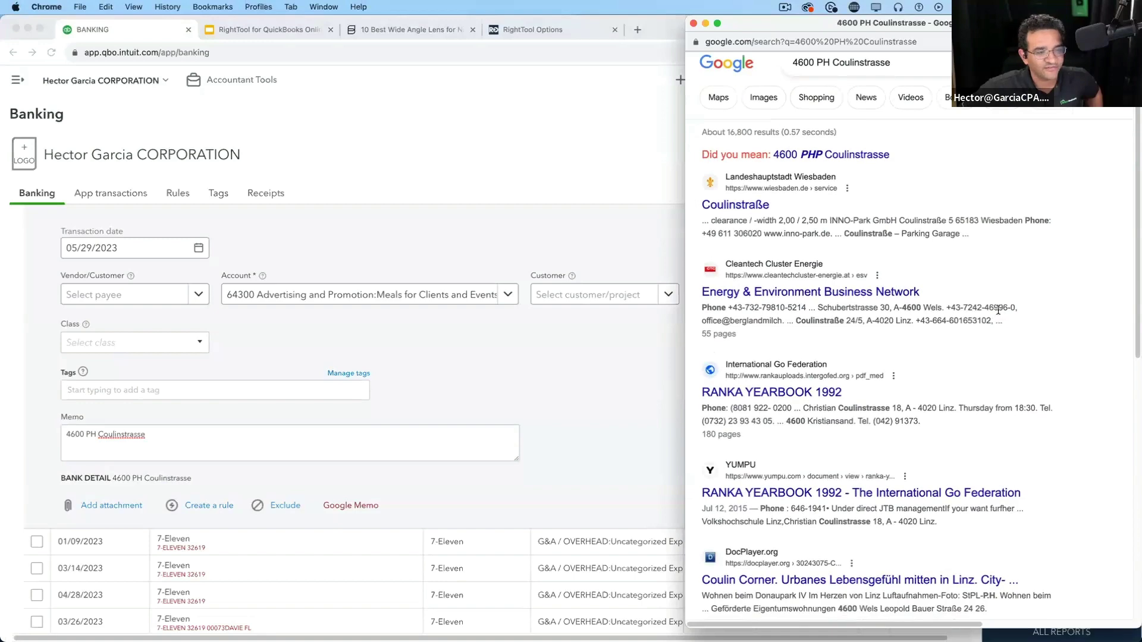
{"action": "scroll", "coordinate": [997, 321], "scroll_direction": "down", "scroll_amount": 10}
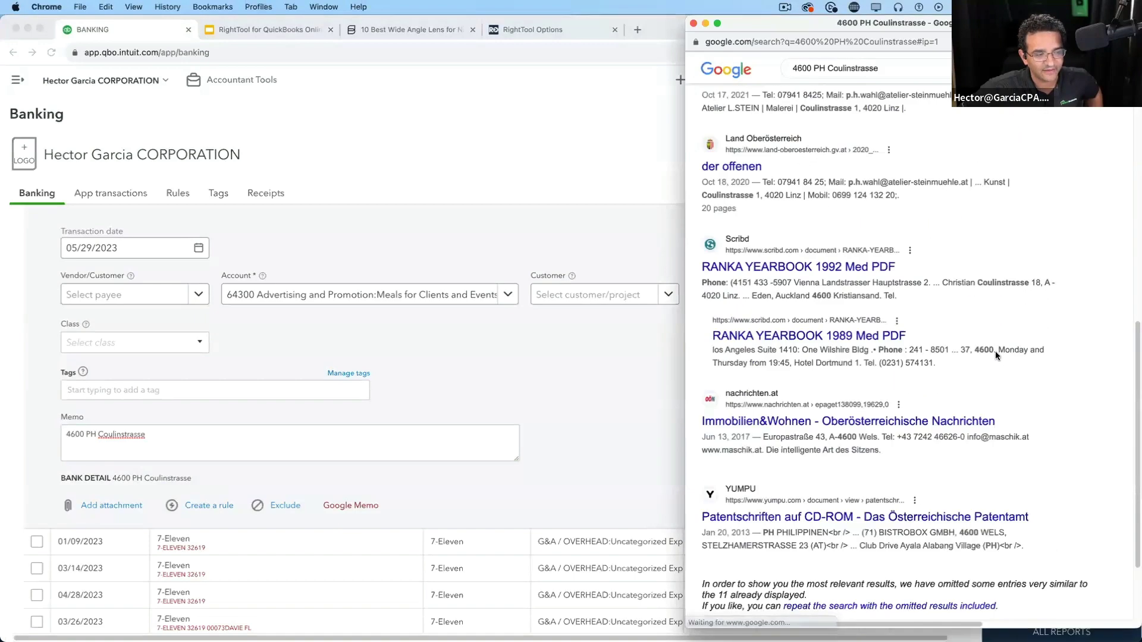
{"action": "scroll", "coordinate": [994, 351], "scroll_direction": "up", "scroll_amount": 9}
{"action": "scroll", "coordinate": [994, 357], "scroll_direction": "up", "scroll_amount": 4}
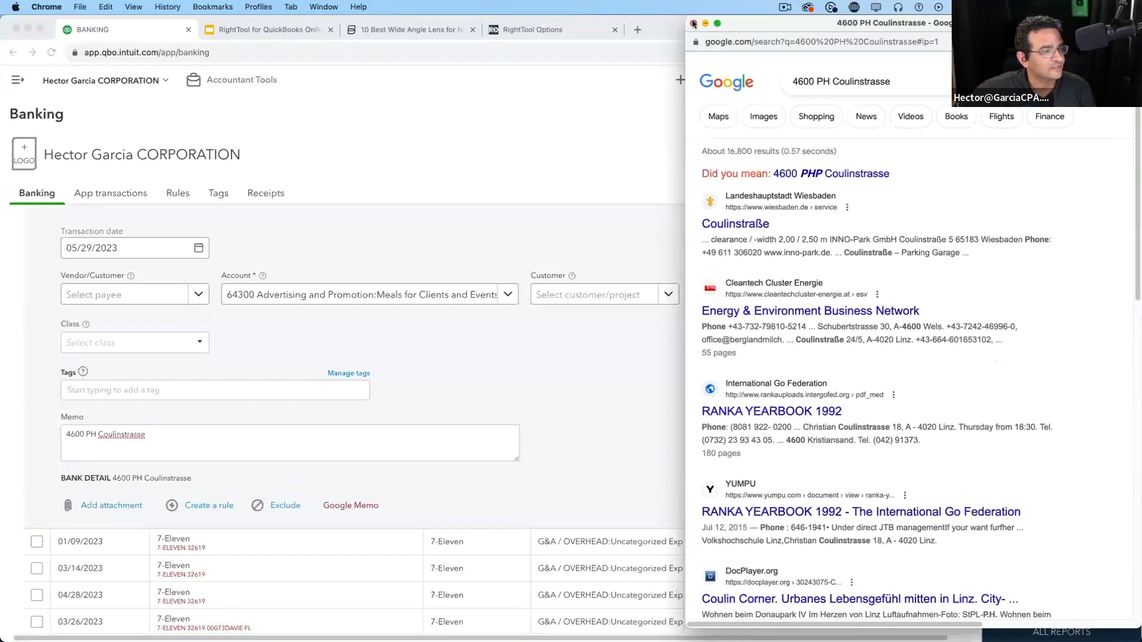
Step: Return to the RightTool options and save the settings with Bank Categorization AI enabled
{"action": "left_click", "coordinate": [537, 20]}
{"action": "left_click", "coordinate": [524, 33]}
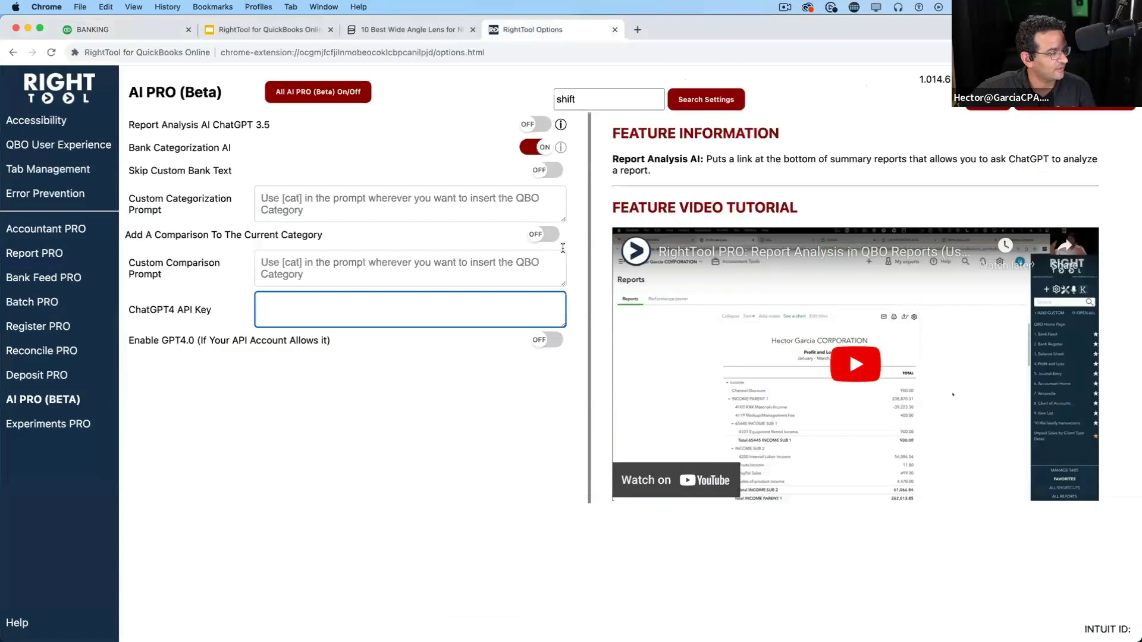
{"action": "left_click", "coordinate": [1099, 107]}
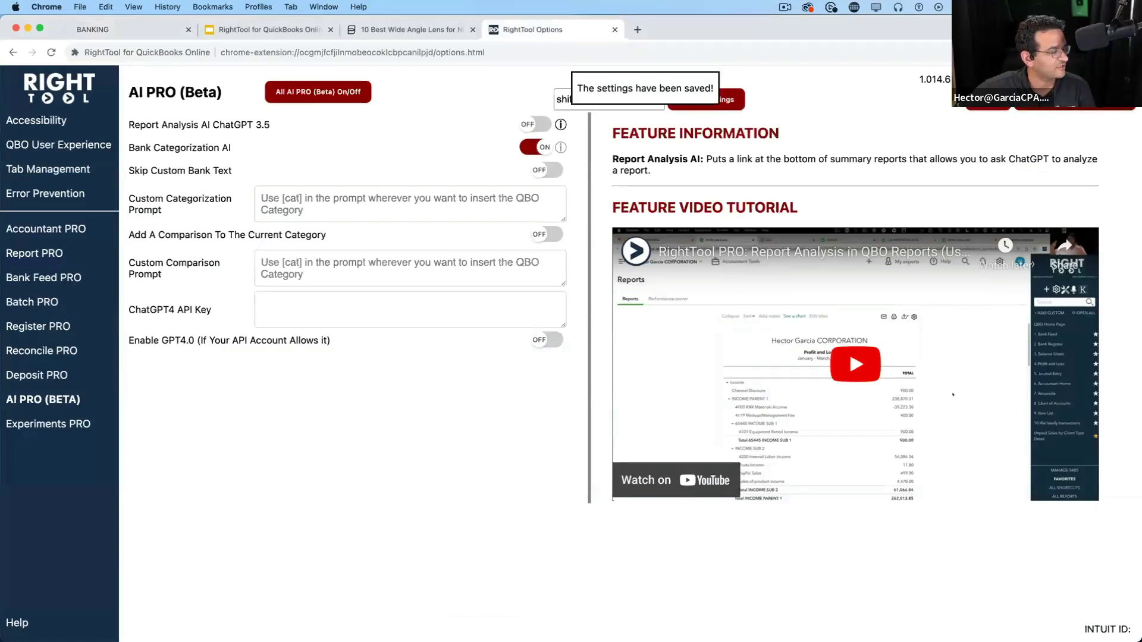
Step: Go back to the QuickBooks banking page and reopen the AMEX1234 account's transactions for review
{"action": "left_click", "coordinate": [117, 31]}
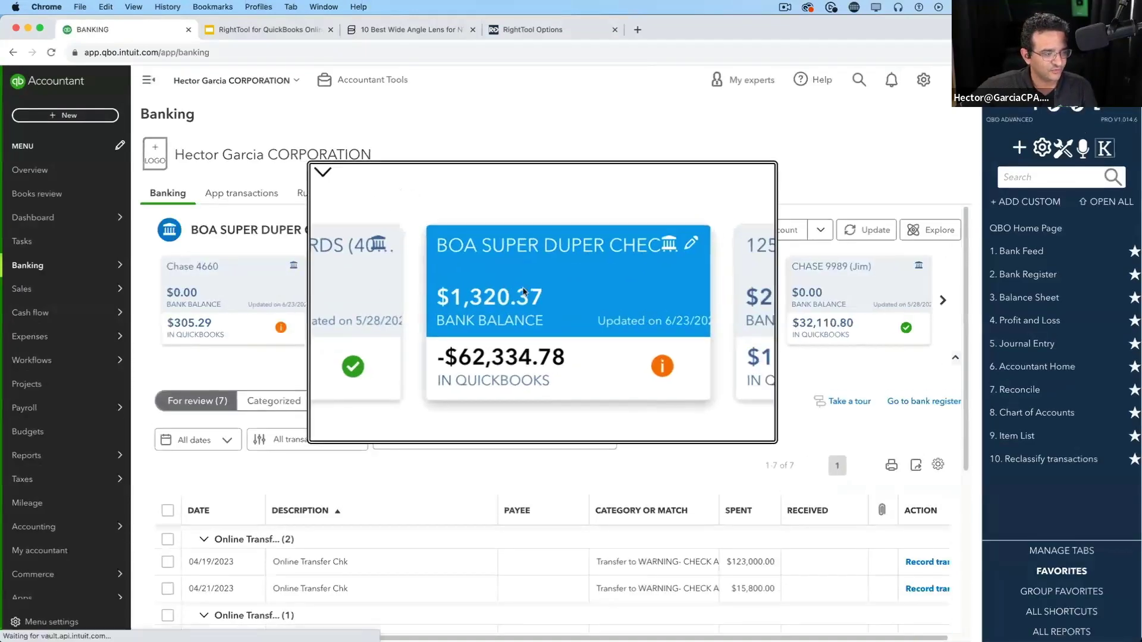
{"action": "left_click", "coordinate": [942, 301]}
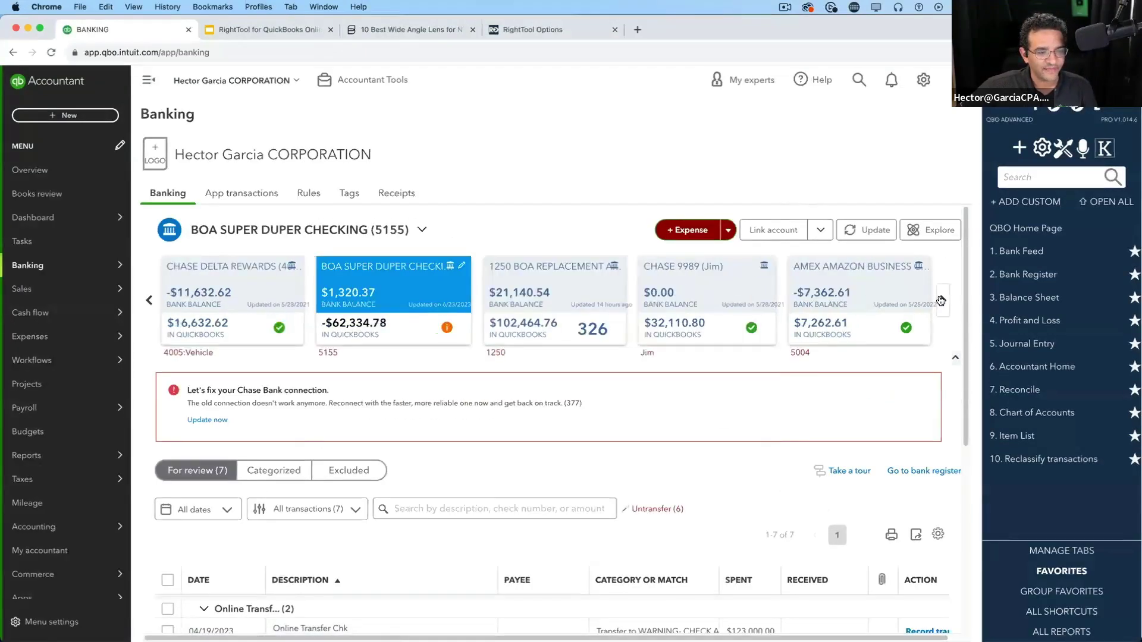
{"action": "left_click", "coordinate": [942, 300]}
{"action": "left_click", "coordinate": [942, 300]}
{"action": "left_click", "coordinate": [942, 300]}
{"action": "left_click", "coordinate": [942, 300]}
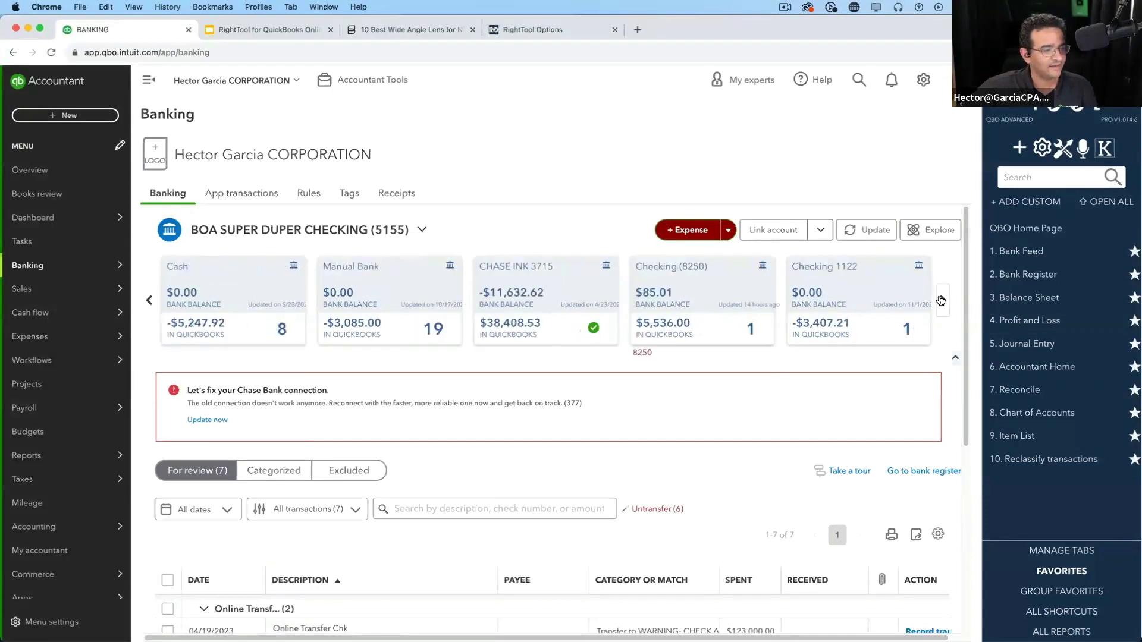
{"action": "left_click", "coordinate": [940, 300]}
{"action": "left_click", "coordinate": [714, 280]}
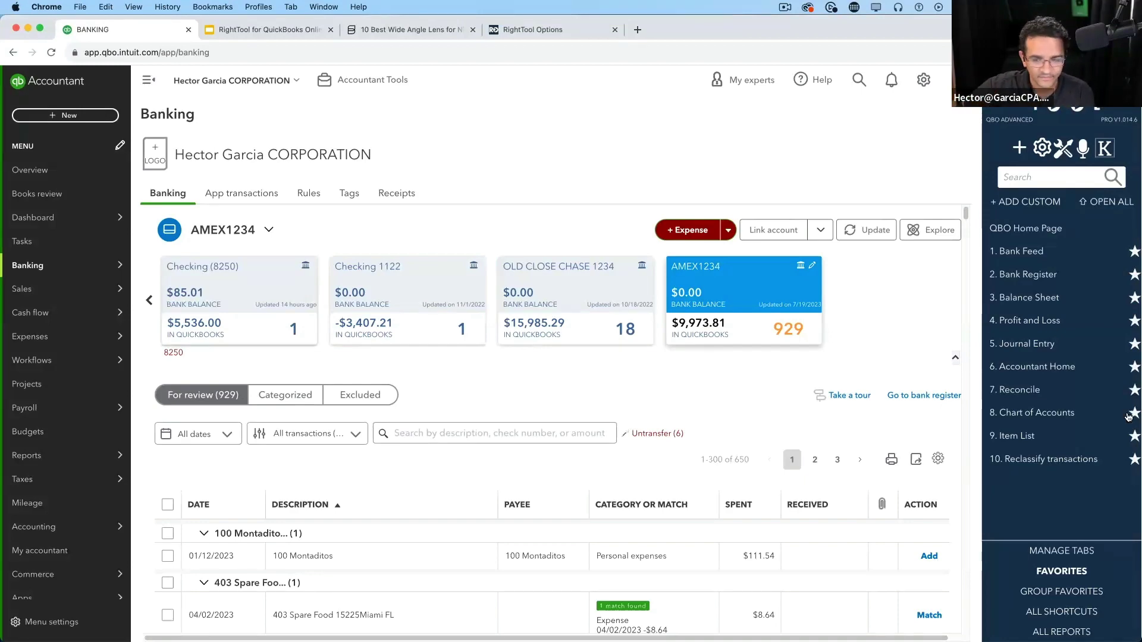
Step: Turn off grouping in the display settings of the AMEX1234 transaction table
{"action": "scroll", "coordinate": [416, 452], "scroll_direction": "down", "scroll_amount": 3}
{"action": "scroll", "coordinate": [654, 333], "scroll_direction": "up", "scroll_amount": 3}
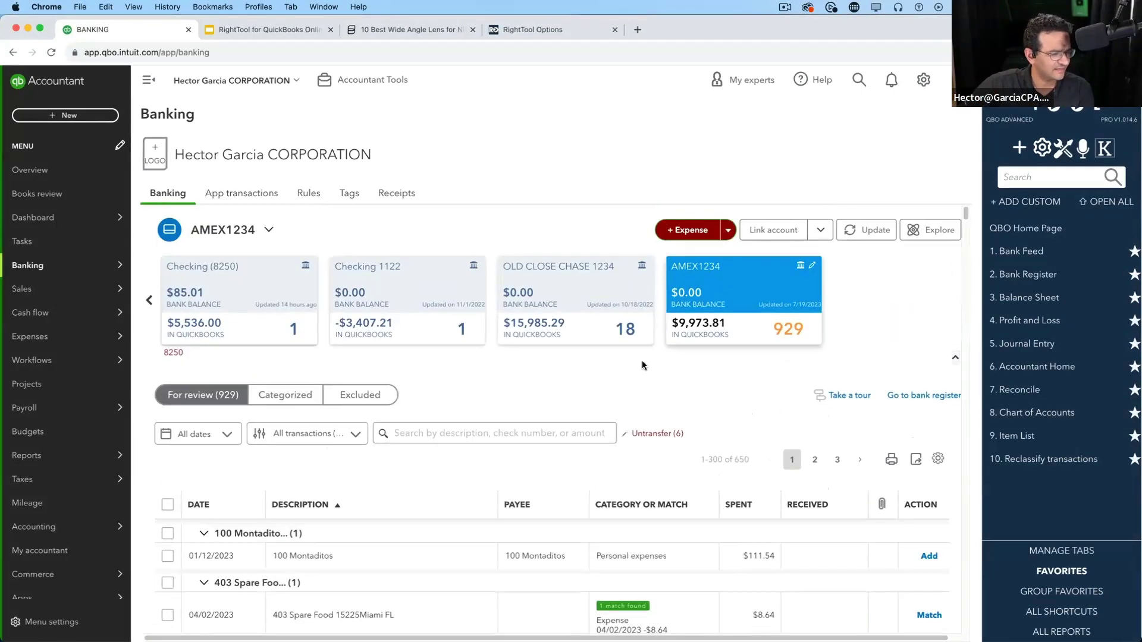
{"action": "left_click", "coordinate": [938, 458]}
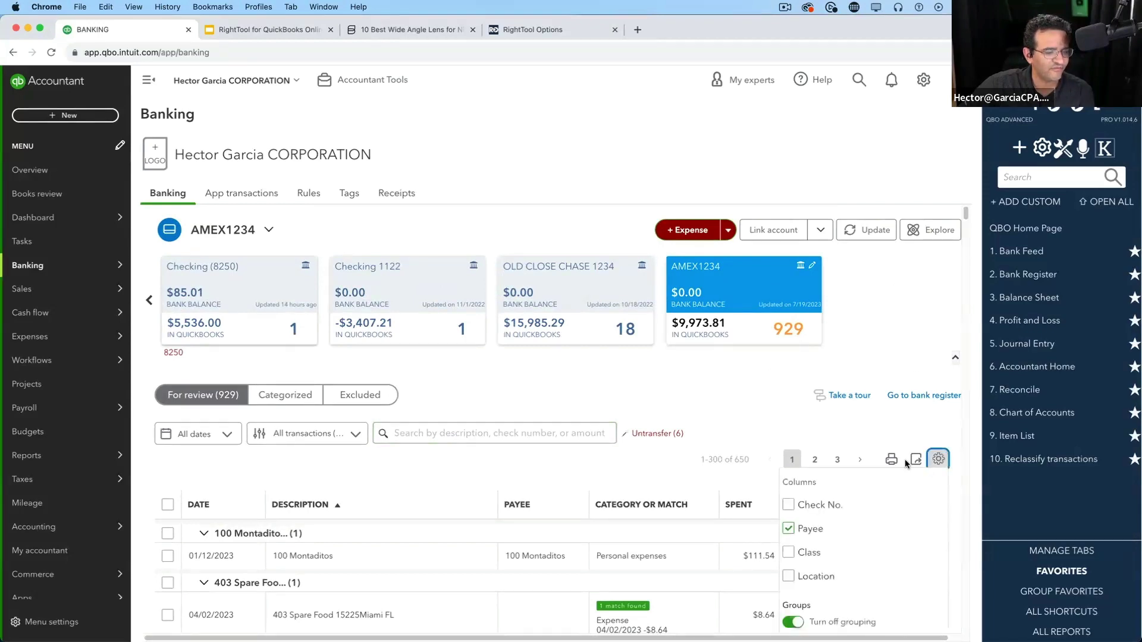
{"action": "scroll", "coordinate": [857, 535], "scroll_direction": "down", "scroll_amount": 2}
{"action": "scroll", "coordinate": [854, 523], "scroll_direction": "down", "scroll_amount": 1}
{"action": "scroll", "coordinate": [843, 502], "scroll_direction": "down", "scroll_amount": 2}
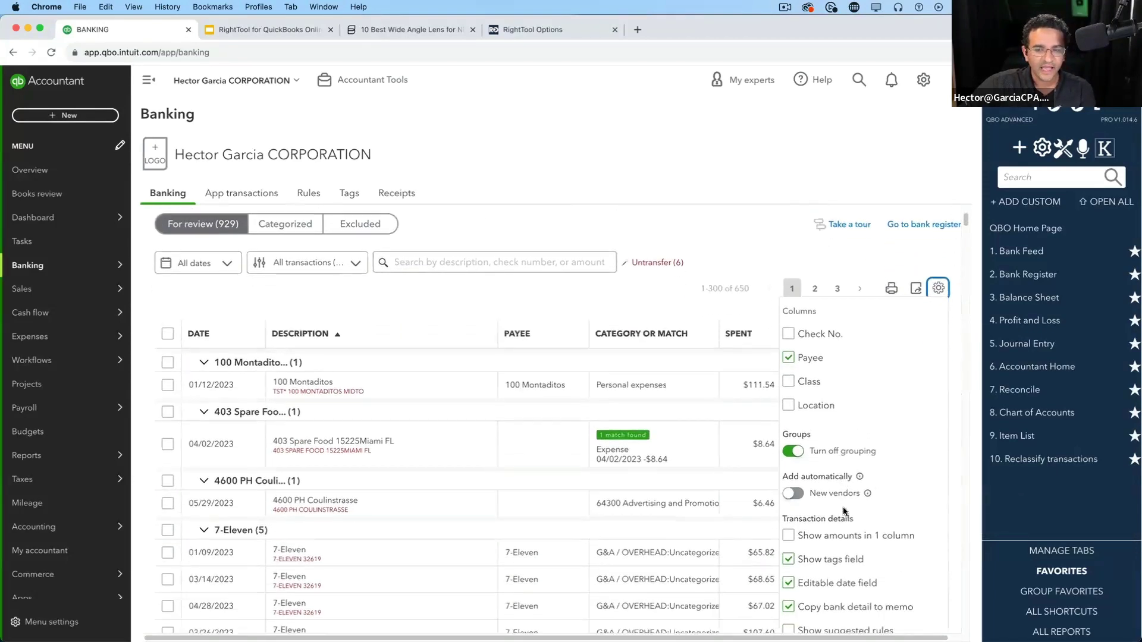
{"action": "scroll", "coordinate": [805, 486], "scroll_direction": "down", "scroll_amount": 1}
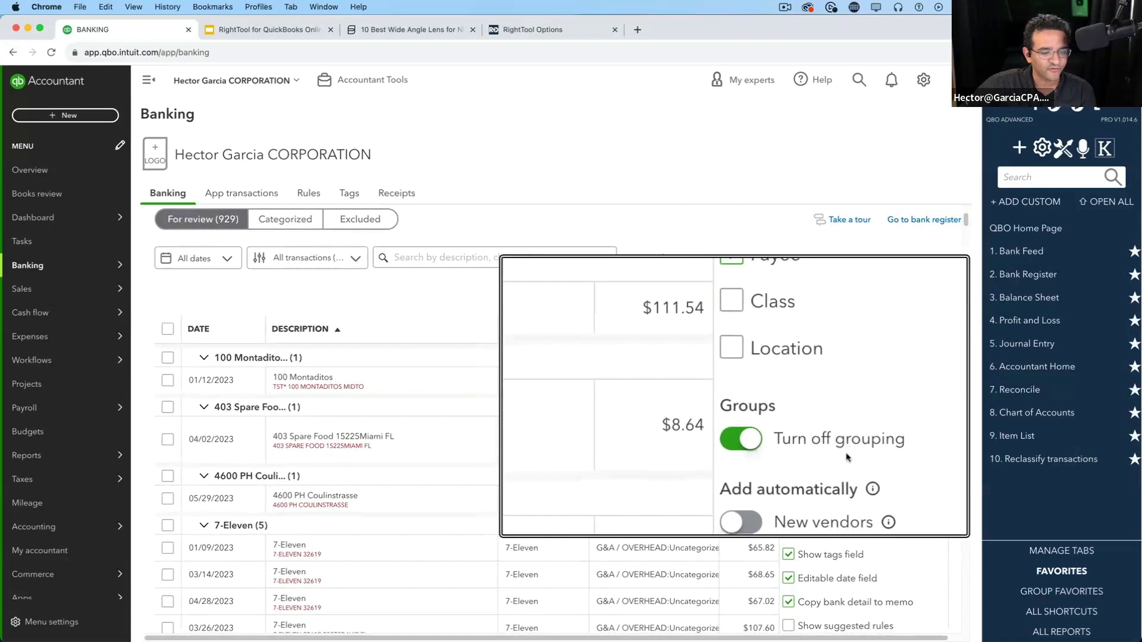
{"action": "left_click", "coordinate": [844, 447]}
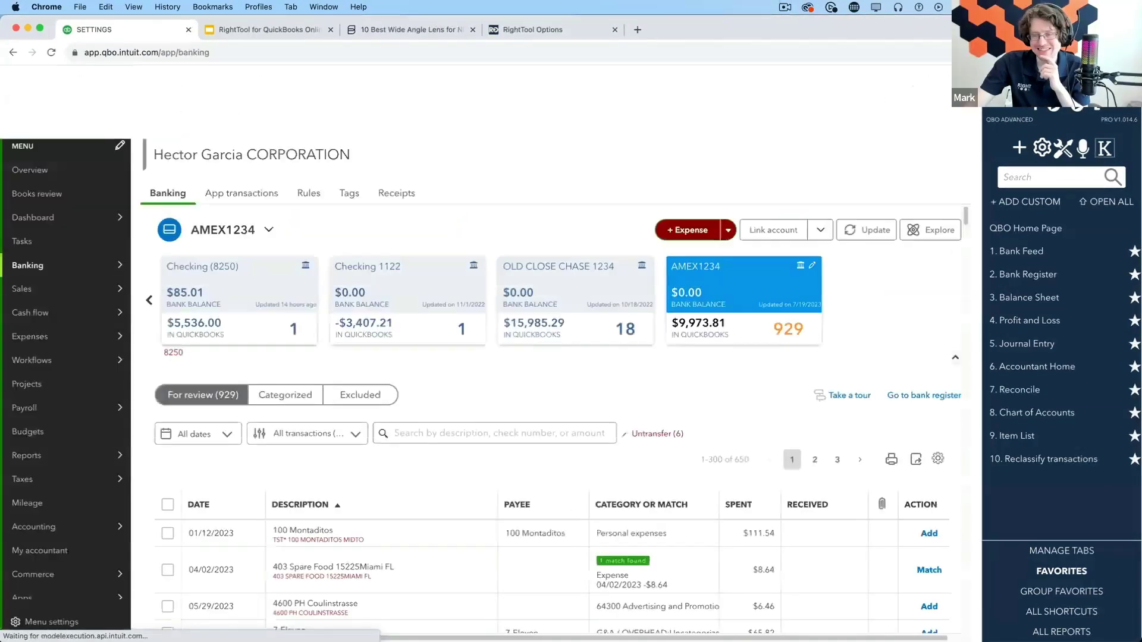
Step: Expand the ungrouped 4600 PH Coulinstrasse transaction dated 05/29/2023 to show its categorization details and suggestion options
{"action": "scroll", "coordinate": [672, 457], "scroll_direction": "down", "scroll_amount": 2}
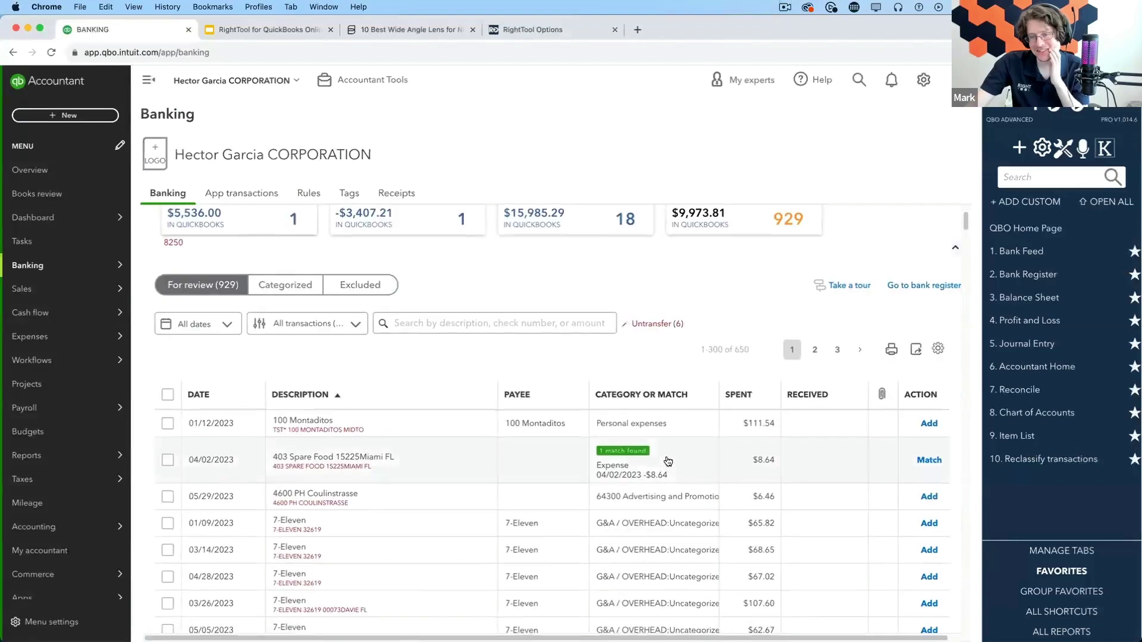
{"action": "left_click", "coordinate": [375, 497]}
{"action": "scroll", "coordinate": [540, 345], "scroll_direction": "down", "scroll_amount": 5}
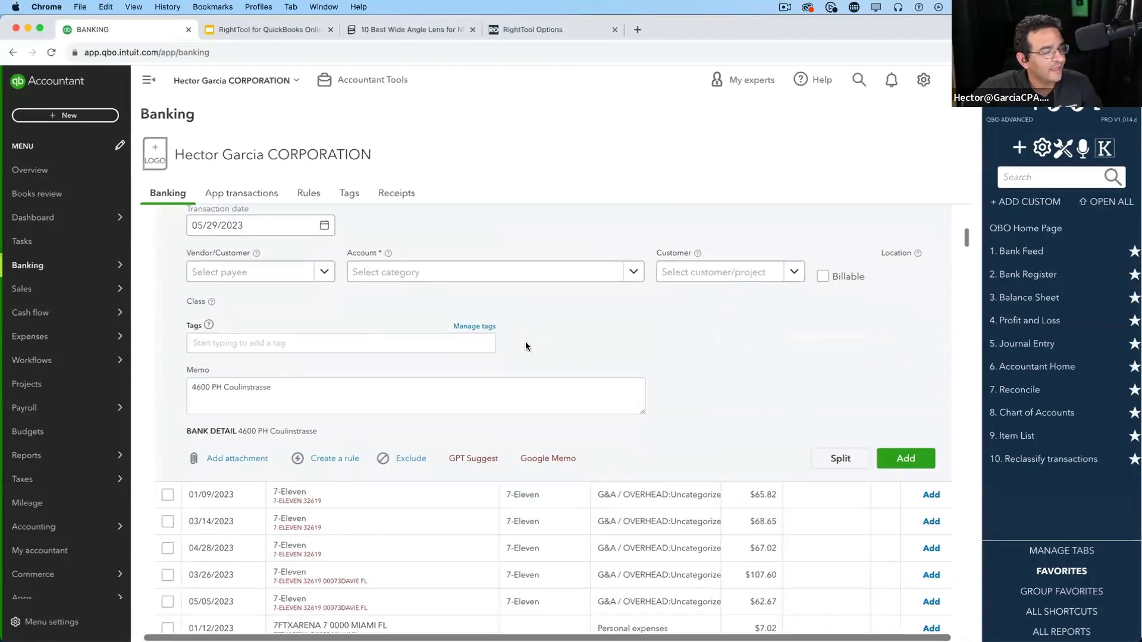
Step: Open the GPT Suggest prompt for the 4600 PH Coulinstrasse transaction and examine the text it sends to ChatGPT
{"action": "scroll", "coordinate": [553, 616], "scroll_direction": "down", "scroll_amount": 2}
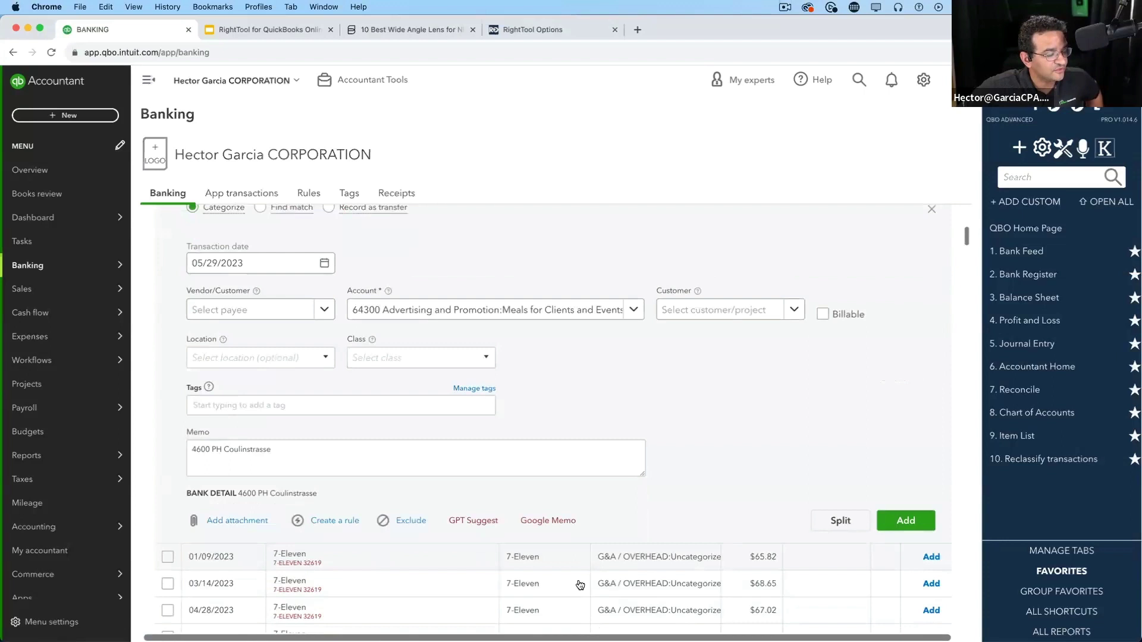
{"action": "left_click", "coordinate": [468, 521]}
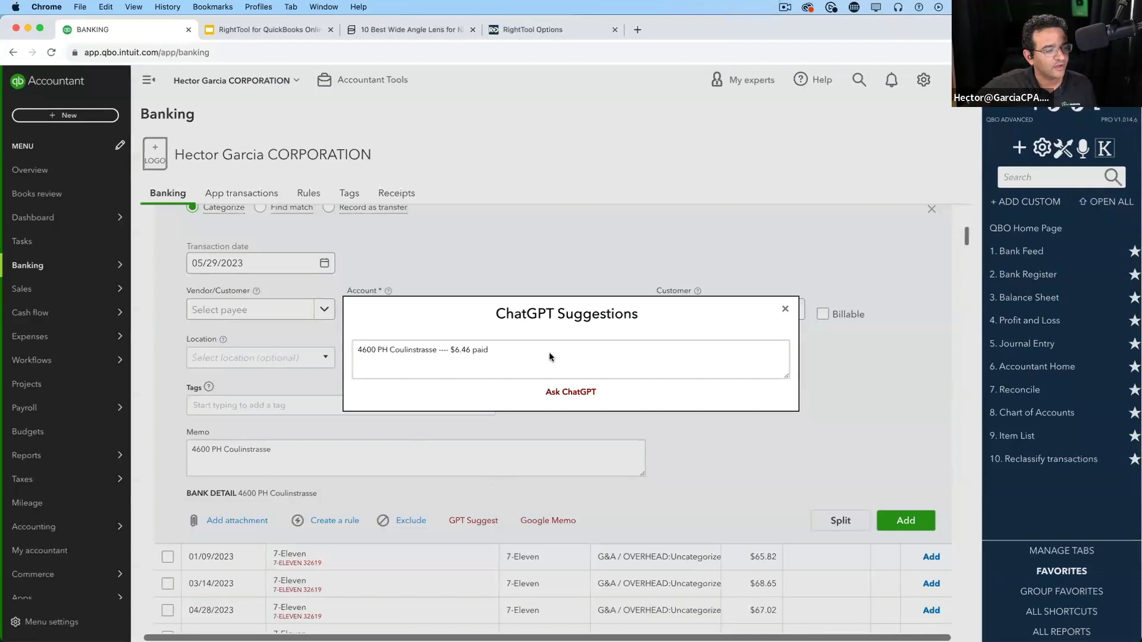
{"action": "left_click_drag", "start_coordinate": [548, 352], "coordinate": [356, 353]}
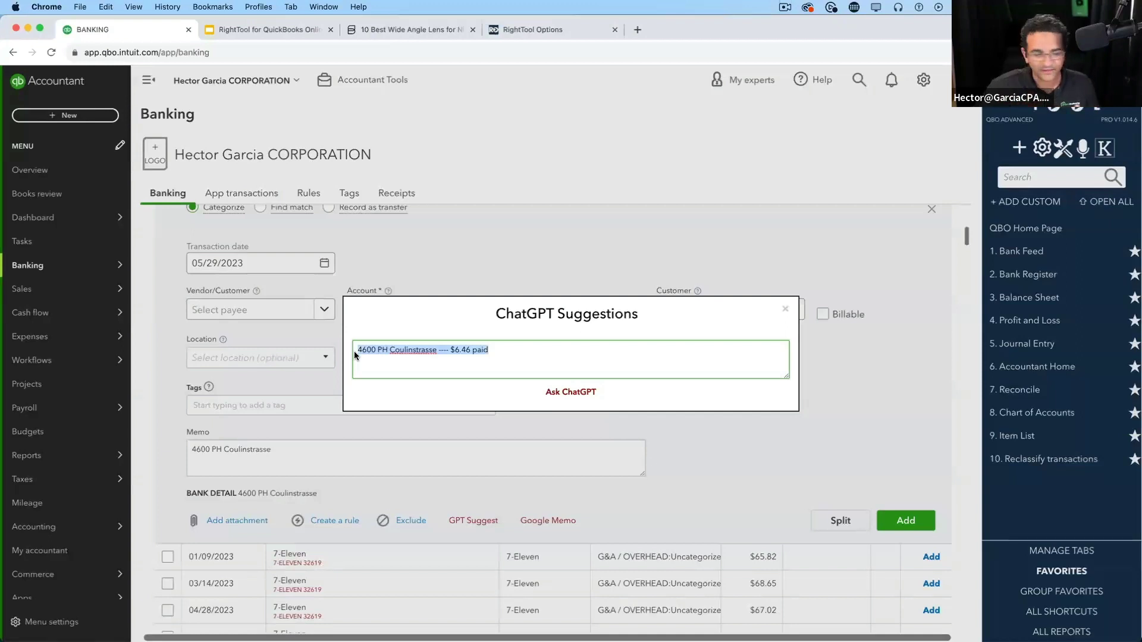
{"action": "left_click_drag", "start_coordinate": [502, 351], "coordinate": [348, 349]}
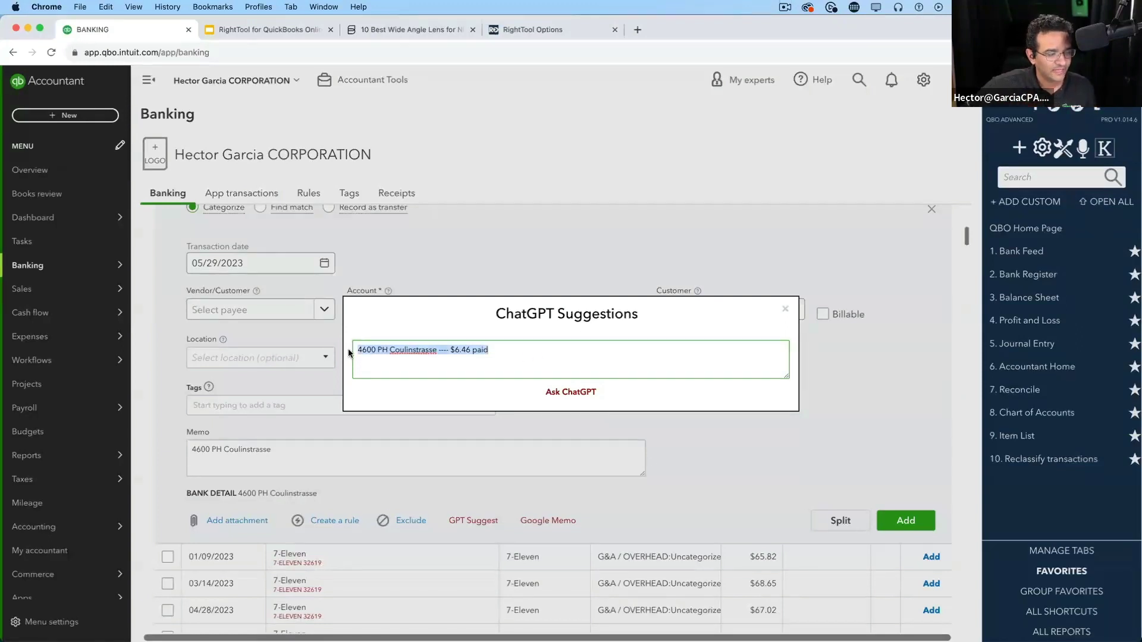
{"action": "left_click", "coordinate": [364, 355]}
{"action": "left_click_drag", "start_coordinate": [489, 350], "coordinate": [335, 361]}
{"action": "left_click", "coordinate": [338, 344]}
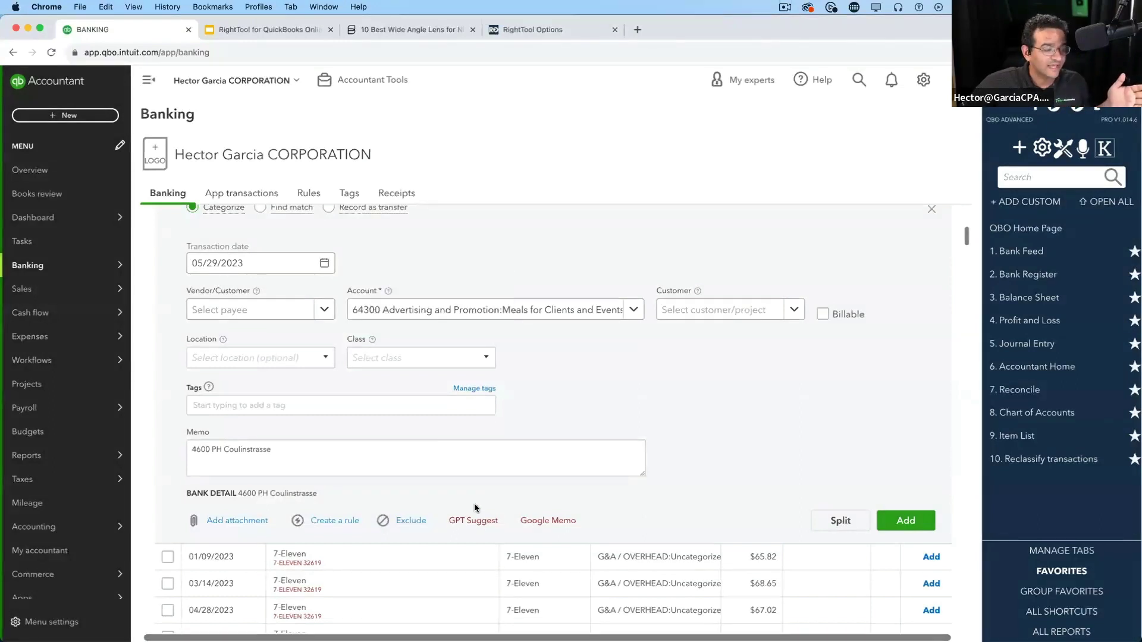
Step: Ask ChatGPT for a suggestion on the 4600 PH Coulinstrasse transaction and review its payee, category, justification and disclaimer
{"action": "left_click", "coordinate": [474, 520]}
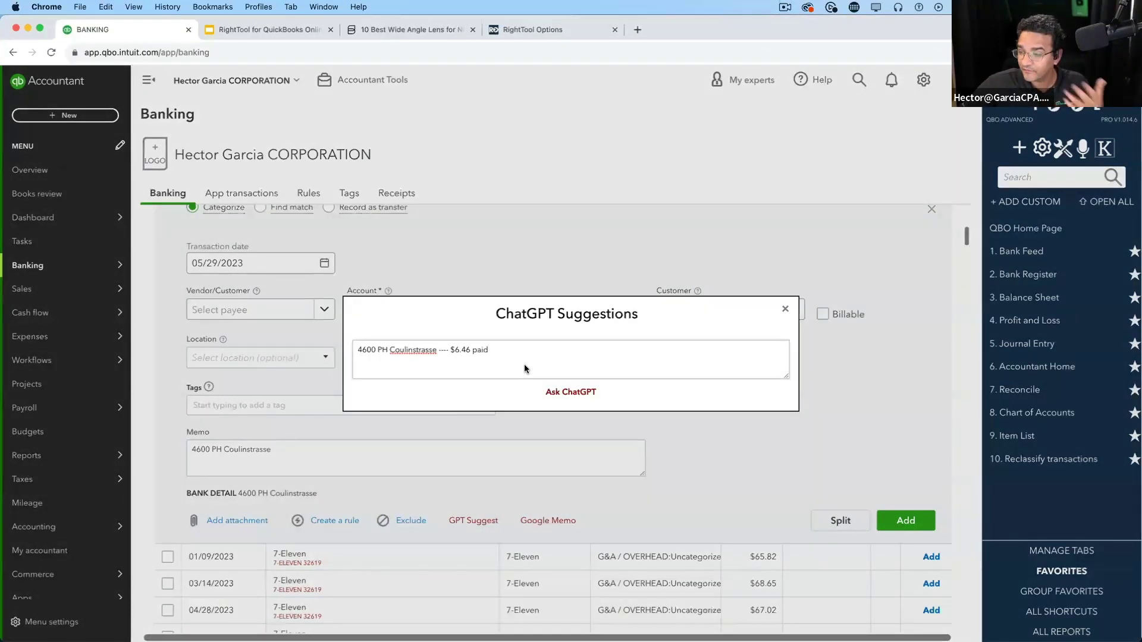
{"action": "left_click", "coordinate": [585, 393]}
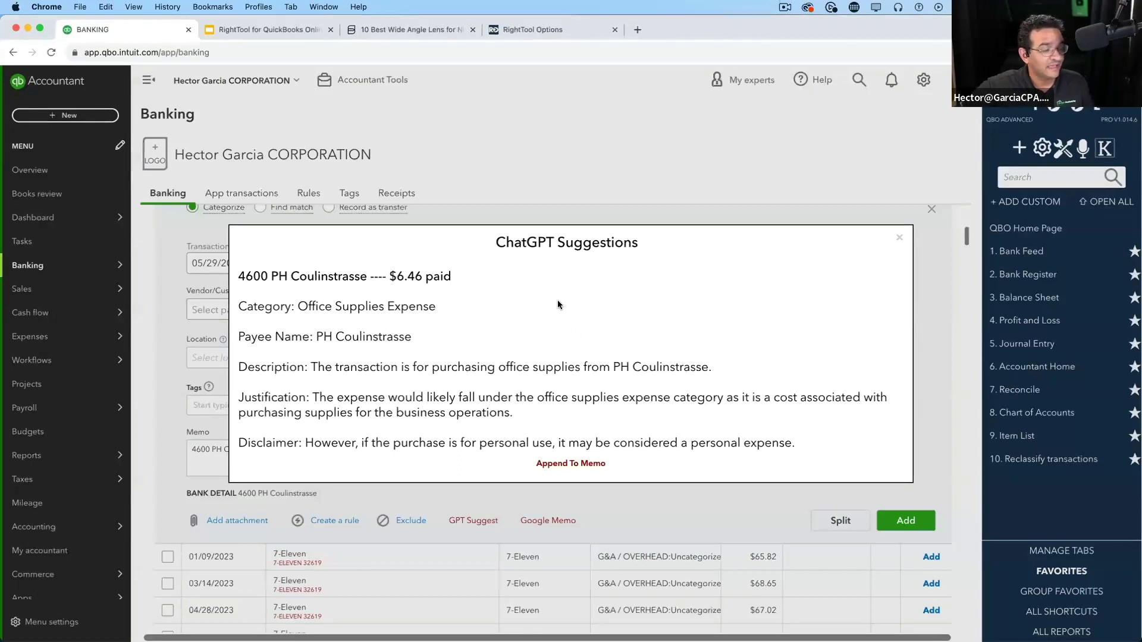
{"action": "left_click_drag", "start_coordinate": [427, 343], "coordinate": [316, 339]}
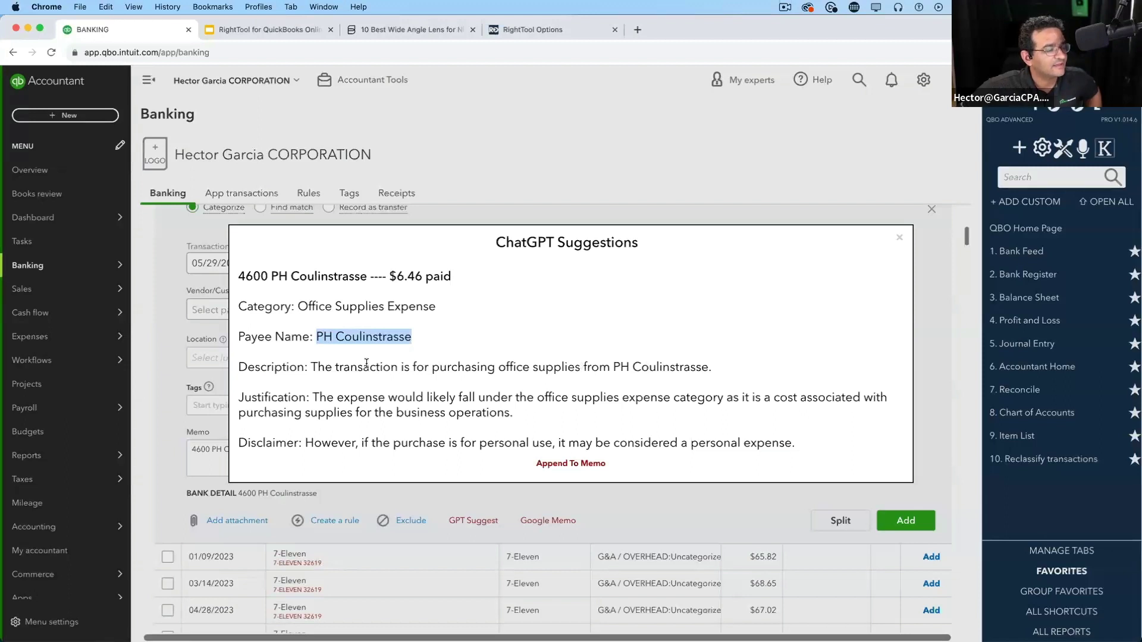
{"action": "left_click_drag", "start_coordinate": [460, 311], "coordinate": [299, 305]}
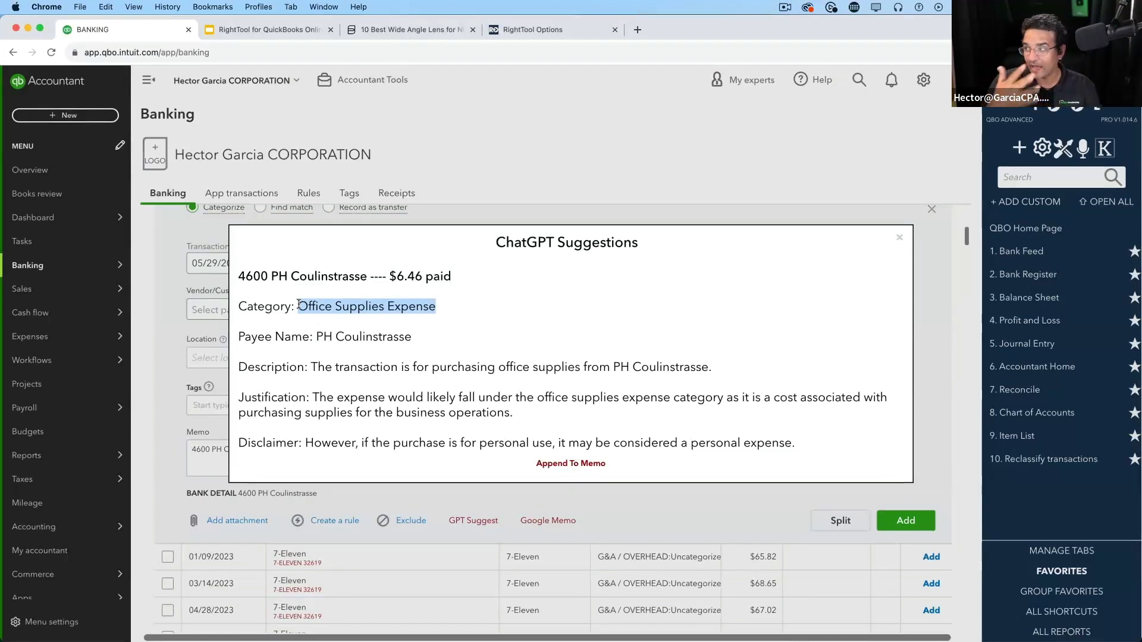
{"action": "left_click", "coordinate": [245, 353]}
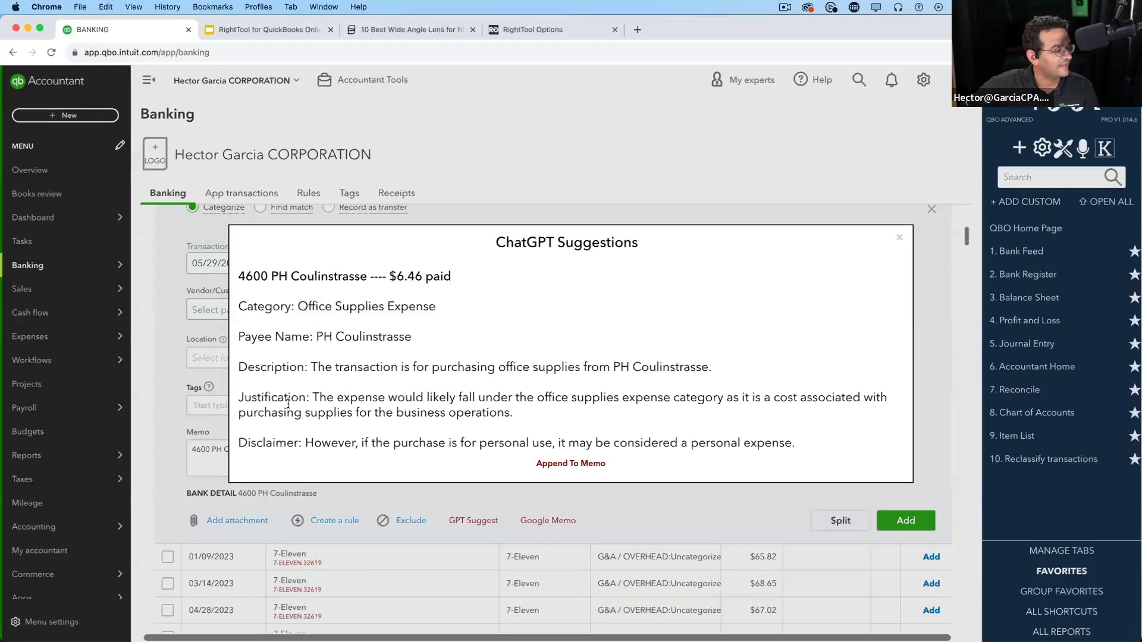
{"action": "left_click_drag", "start_coordinate": [310, 397], "coordinate": [630, 424]}
{"action": "left_click_drag", "start_coordinate": [305, 443], "coordinate": [818, 448]}
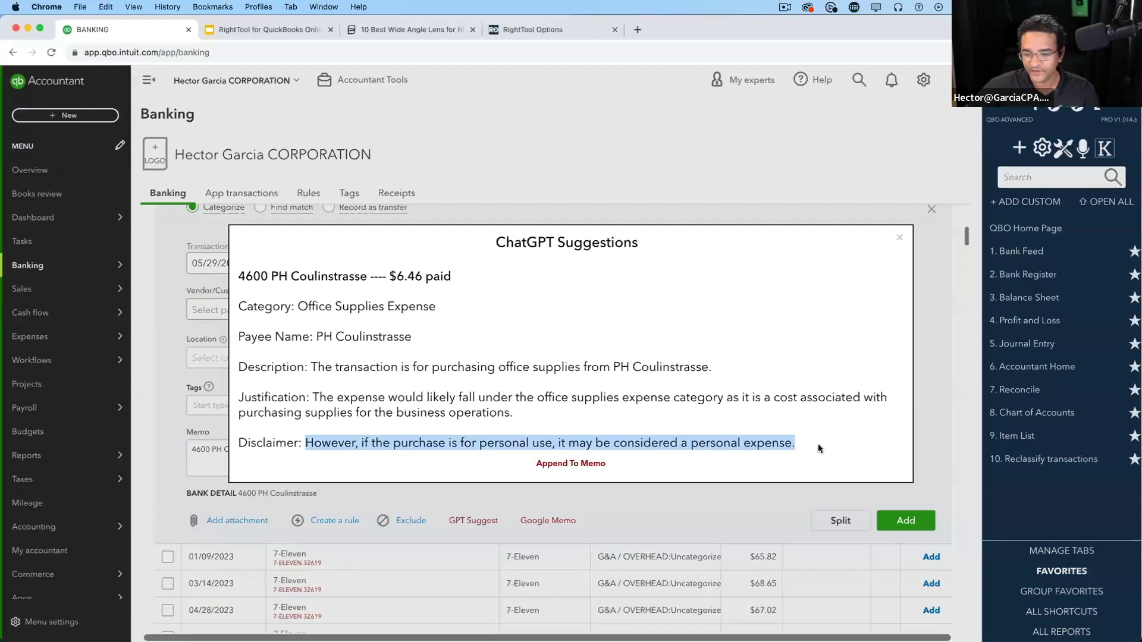
{"action": "left_click", "coordinate": [641, 408]}
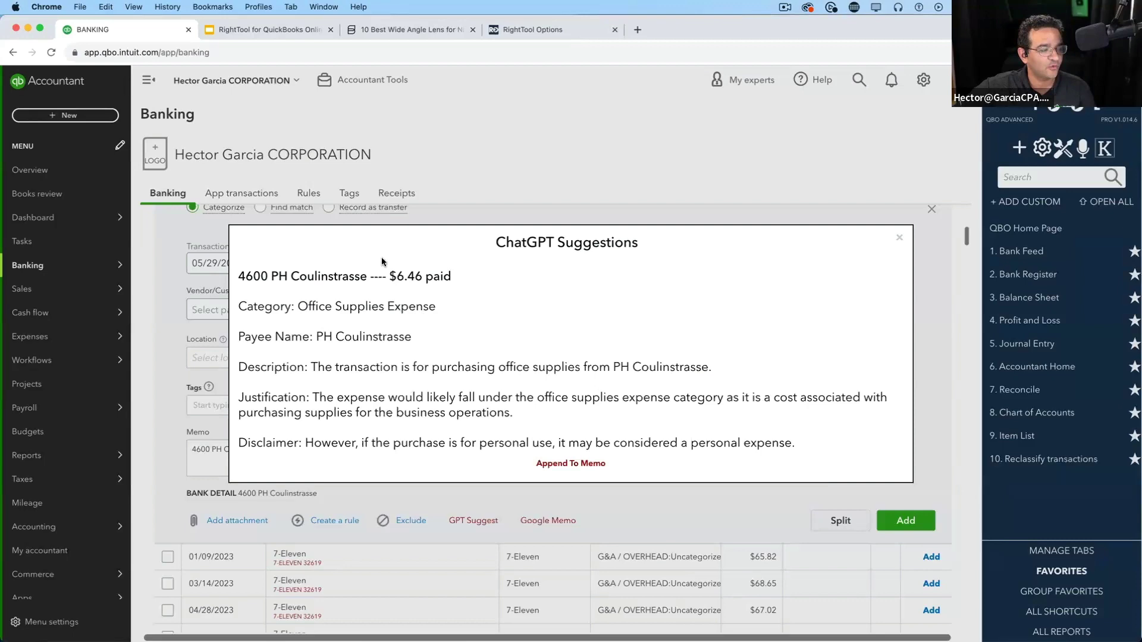
Step: Append the ChatGPT suggestion to the transaction's memo and enlarge the memo box to show the full notes
{"action": "left_click_drag", "start_coordinate": [260, 277], "coordinate": [477, 366]}
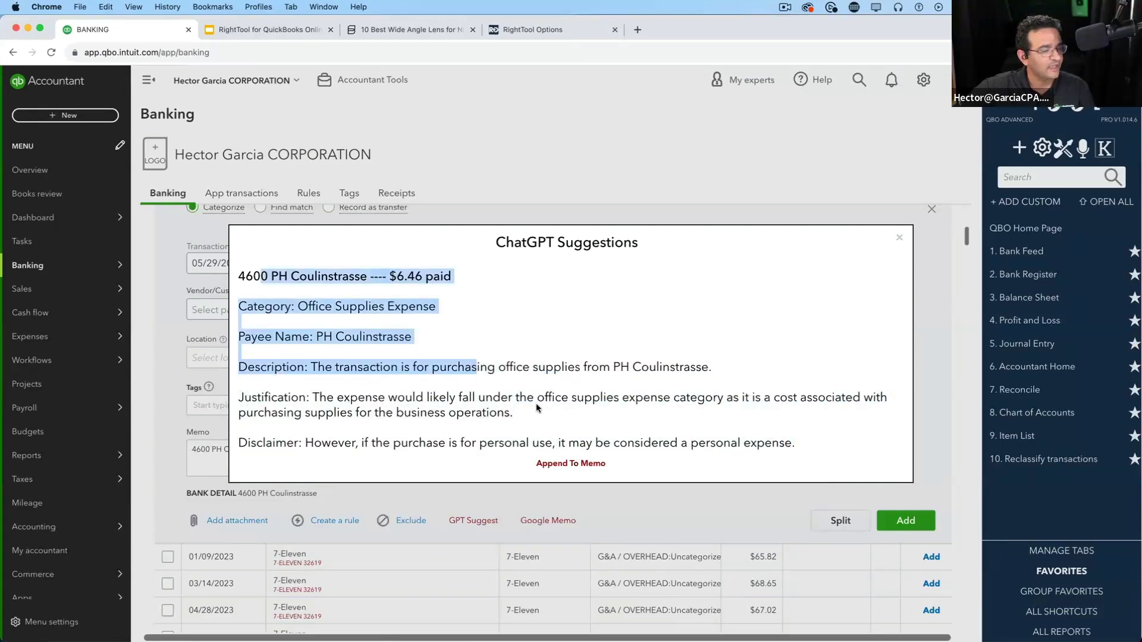
{"action": "left_click", "coordinate": [576, 468]}
{"action": "left_click", "coordinate": [576, 468]}
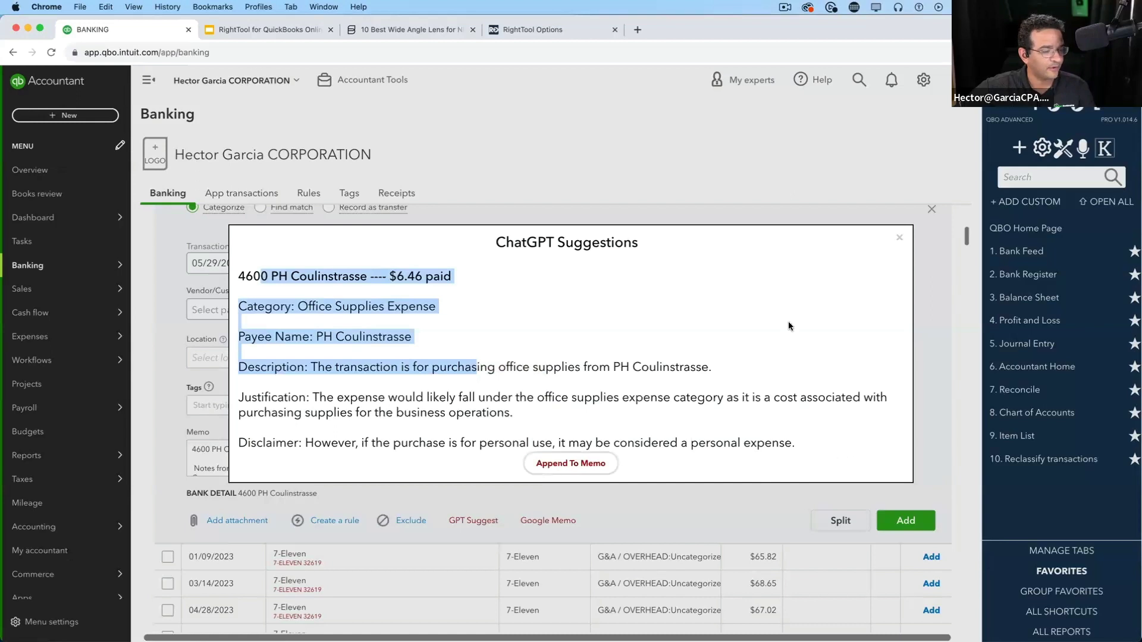
{"action": "left_click", "coordinate": [919, 236]}
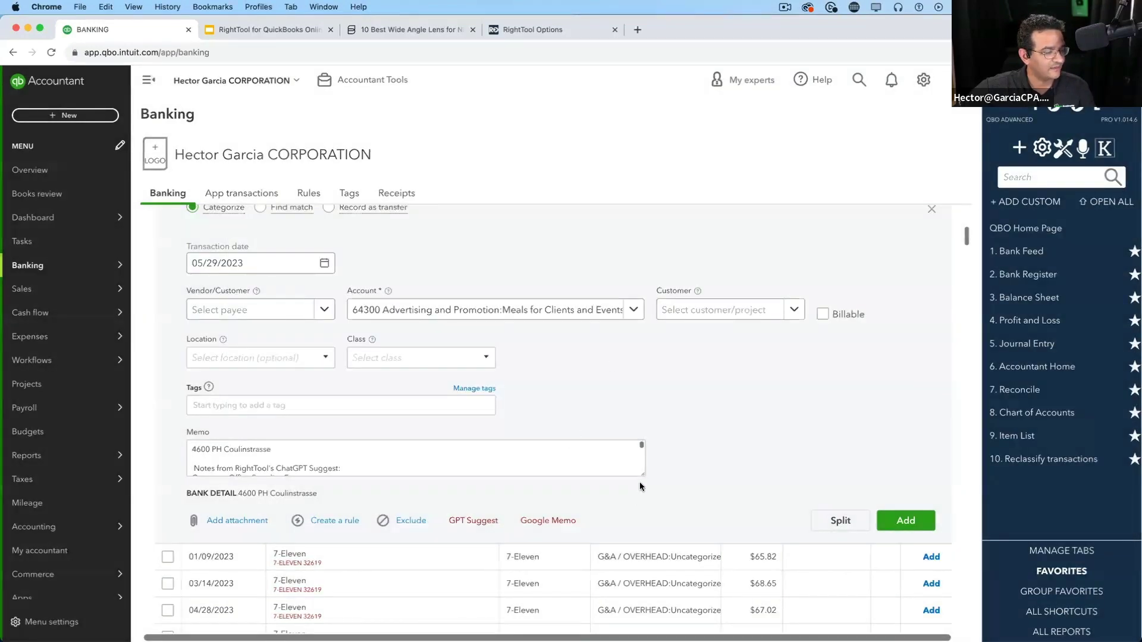
{"action": "left_click_drag", "start_coordinate": [640, 479], "coordinate": [657, 616]}
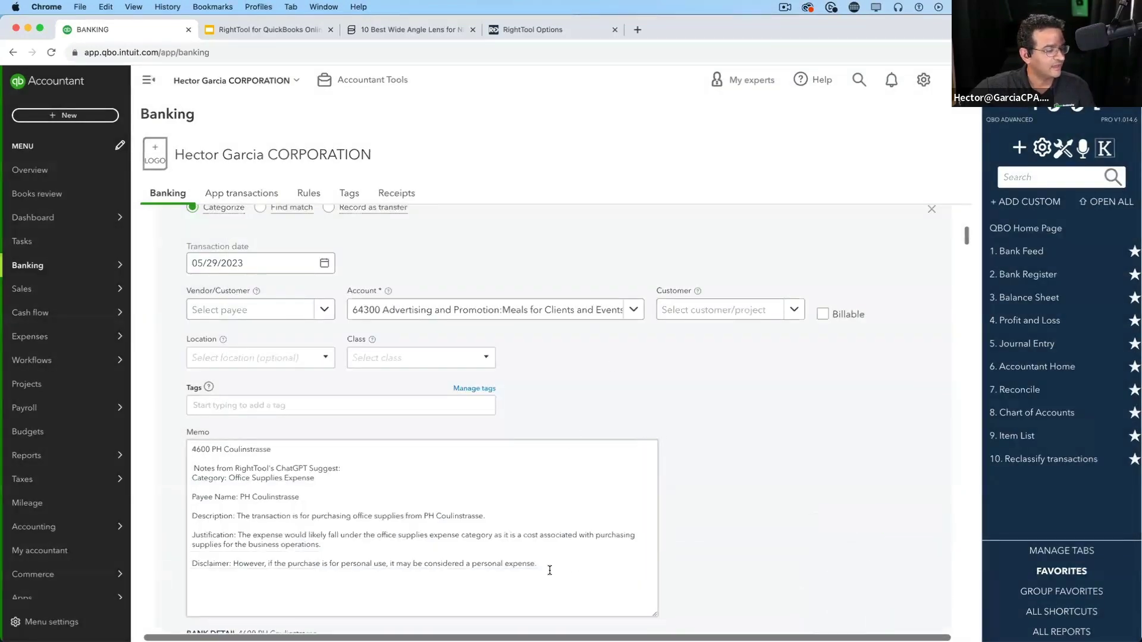
{"action": "left_click_drag", "start_coordinate": [538, 564], "coordinate": [191, 467]}
{"action": "left_click", "coordinate": [783, 442]}
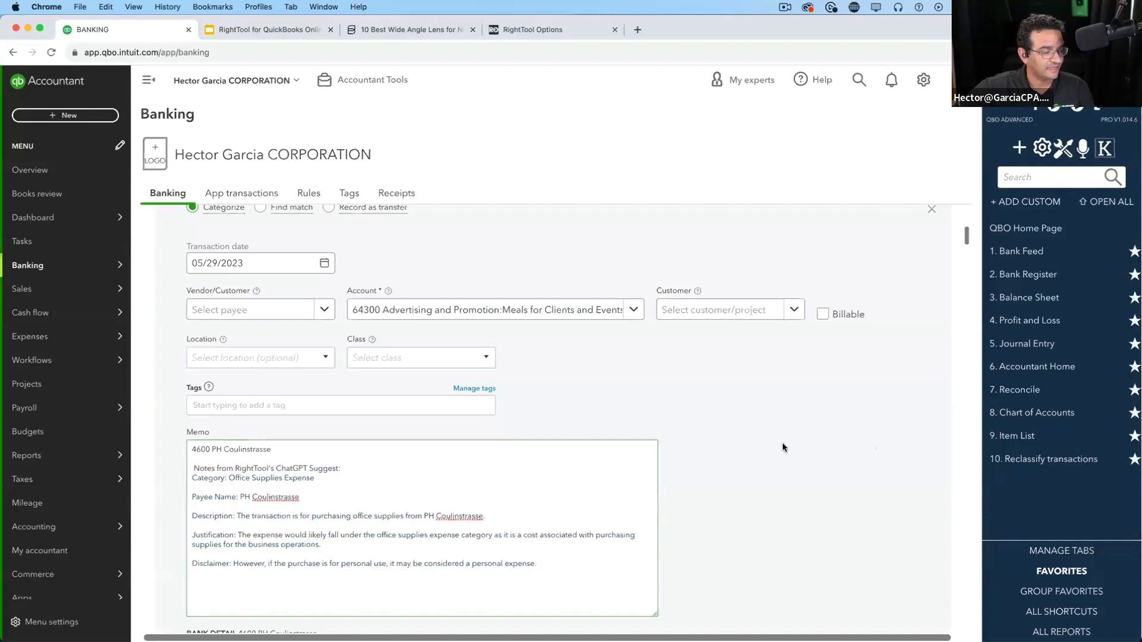
Step: Set the 4600 PH Coulinstrasse transaction's account to Office expenses
{"action": "left_click", "coordinate": [491, 315]}
{"action": "type", "text": "office"}
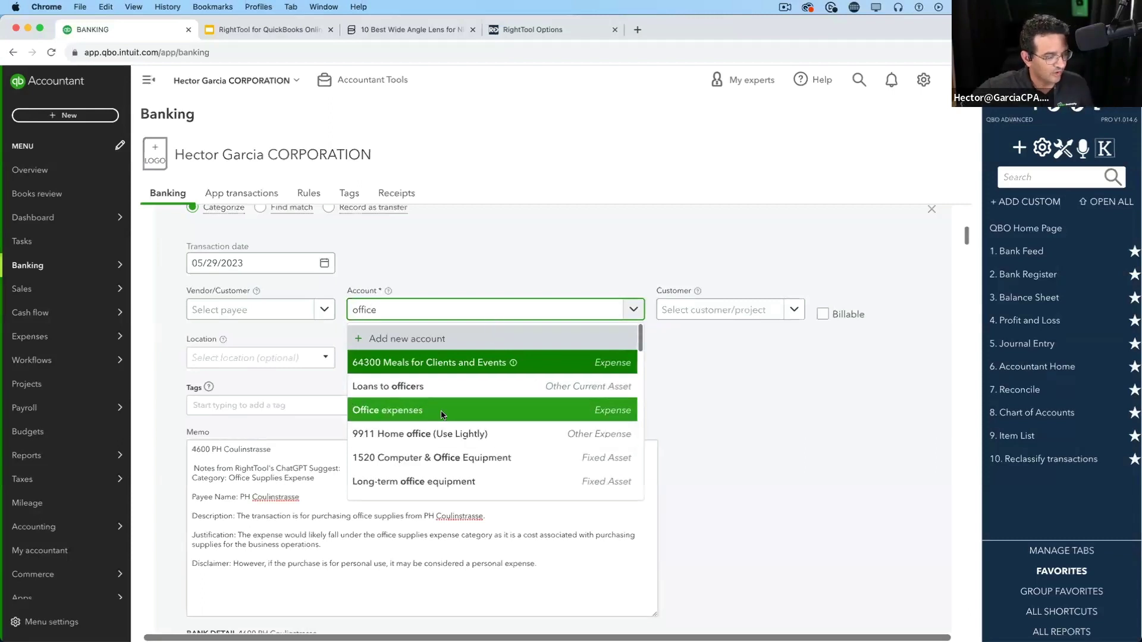
{"action": "key", "text": "Return"}
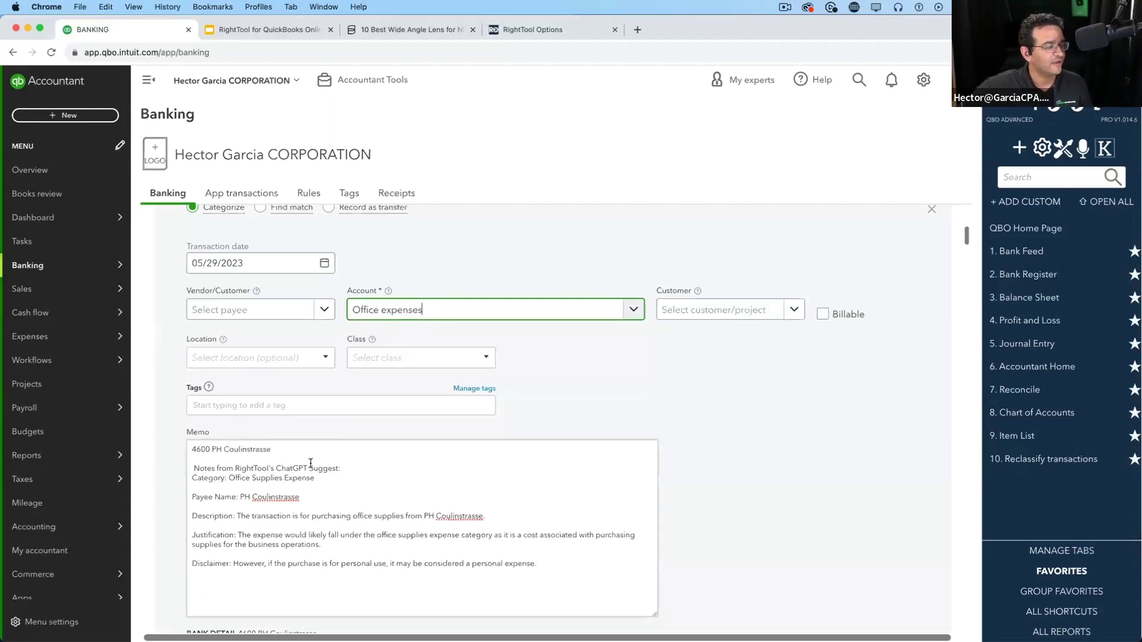
Step: Review the appended memo notes, and collapse and reopen the 4600 PH Coulinstrasse transaction to check its memo and account
{"action": "left_click_drag", "start_coordinate": [274, 470], "coordinate": [510, 591]}
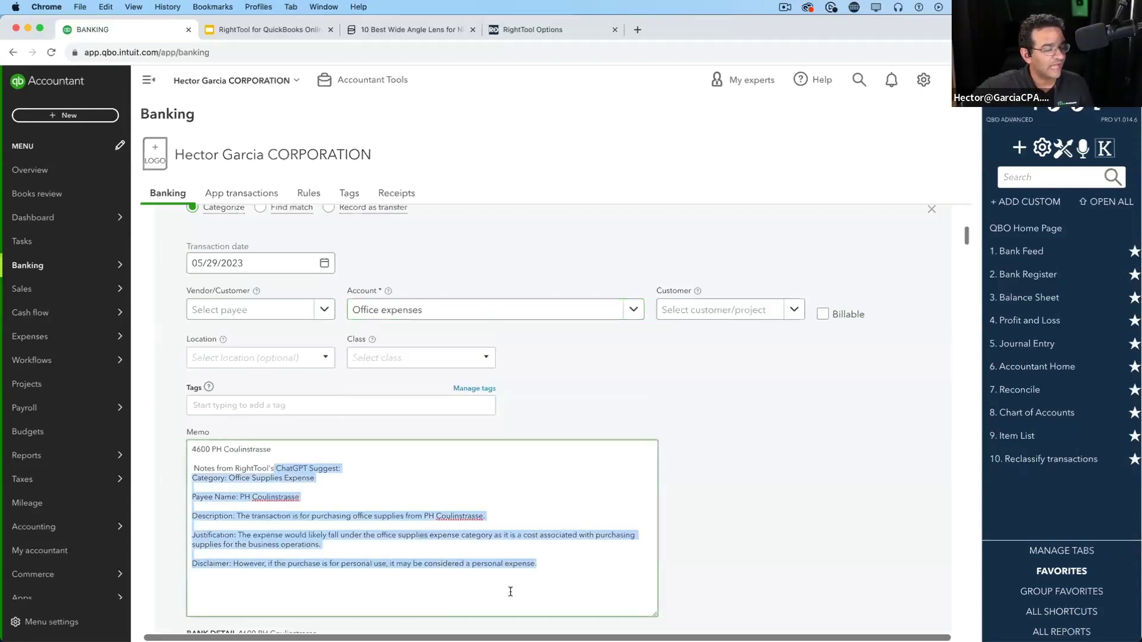
{"action": "left_click", "coordinate": [556, 575]}
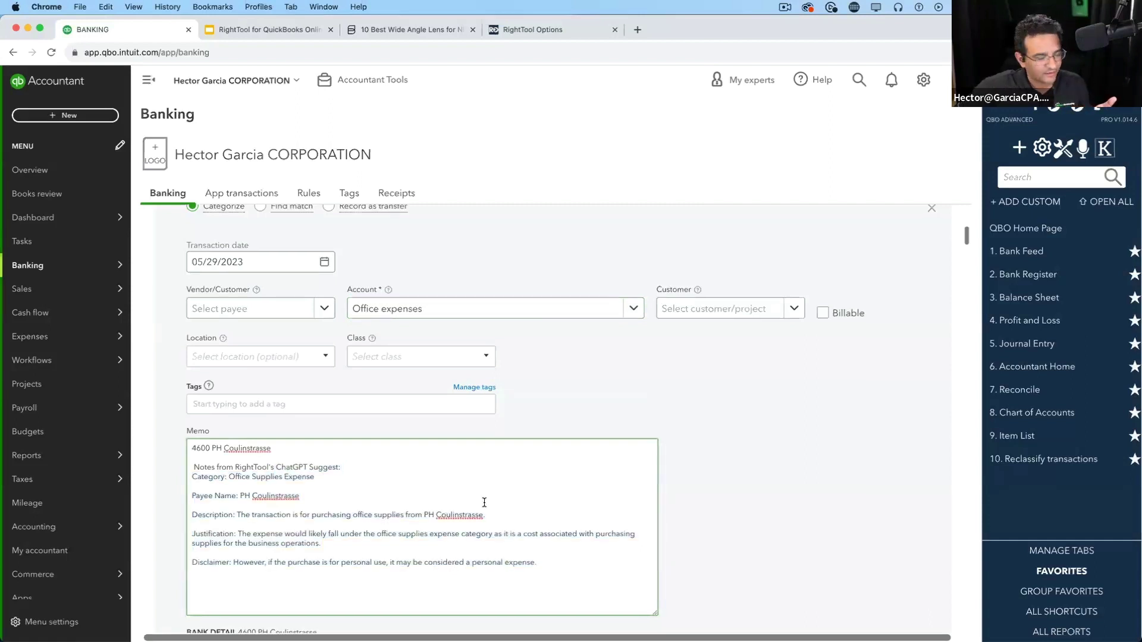
{"action": "scroll", "coordinate": [536, 476], "scroll_direction": "down", "scroll_amount": 3}
{"action": "scroll", "coordinate": [530, 433], "scroll_direction": "up", "scroll_amount": 1}
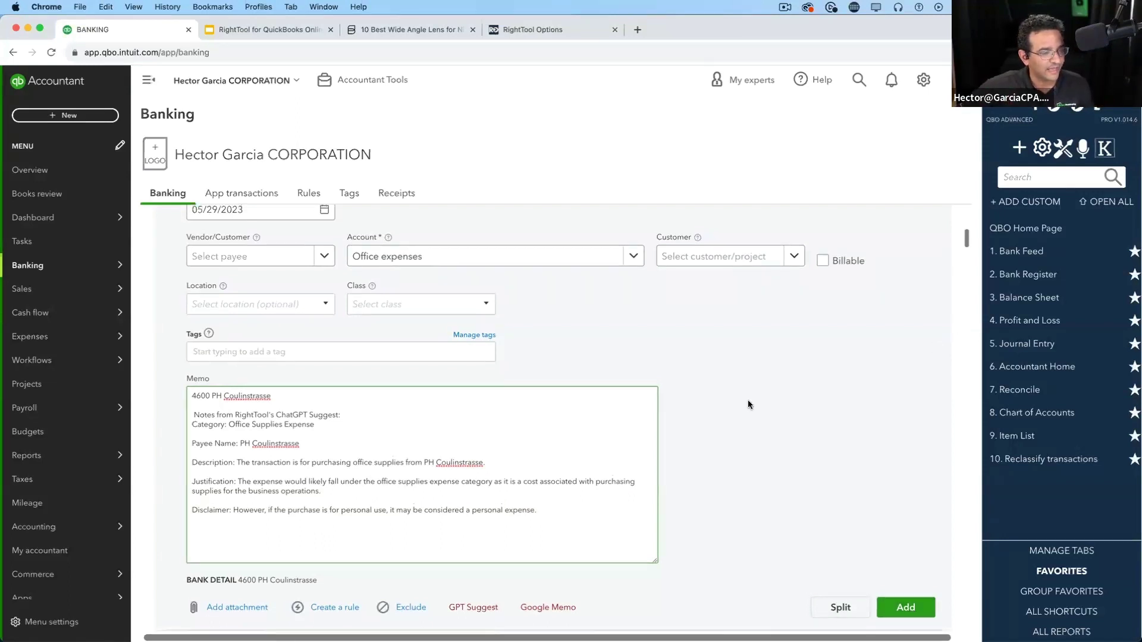
{"action": "scroll", "coordinate": [767, 446], "scroll_direction": "up", "scroll_amount": 1}
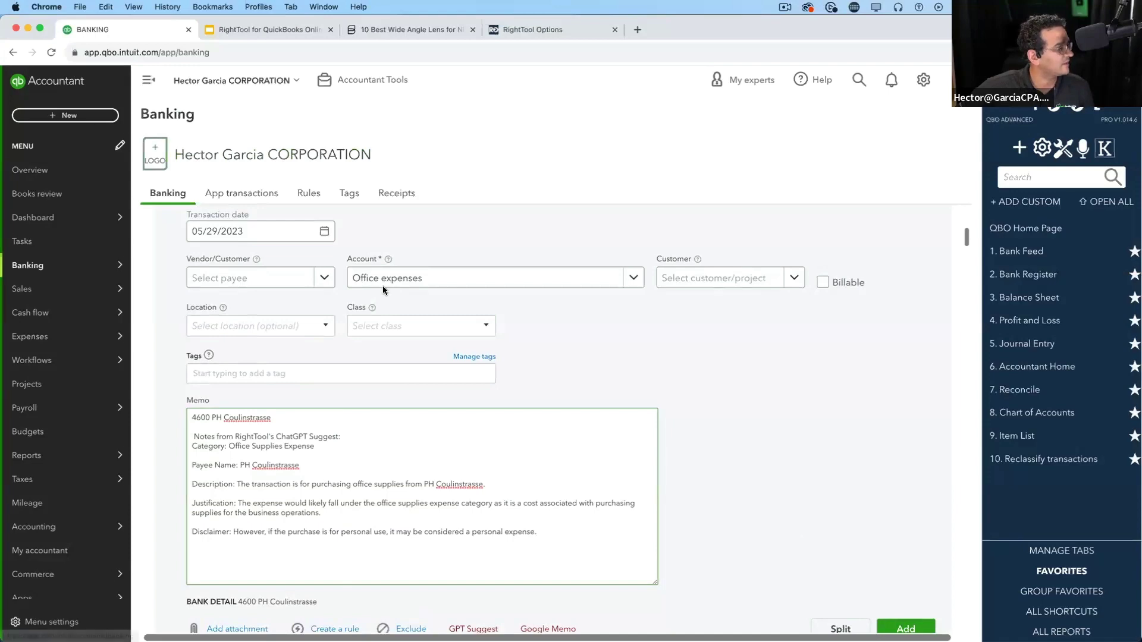
{"action": "scroll", "coordinate": [256, 261], "scroll_direction": "up", "scroll_amount": 3}
{"action": "left_click", "coordinate": [220, 237]}
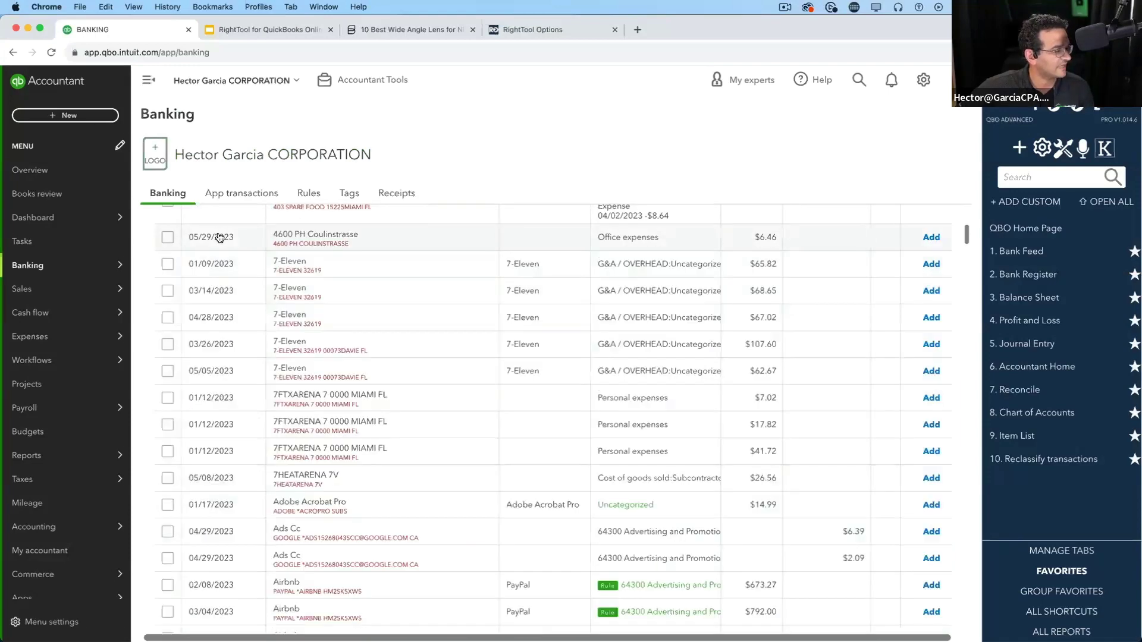
{"action": "left_click", "coordinate": [219, 238]}
{"action": "scroll", "coordinate": [649, 379], "scroll_direction": "down", "scroll_amount": 3}
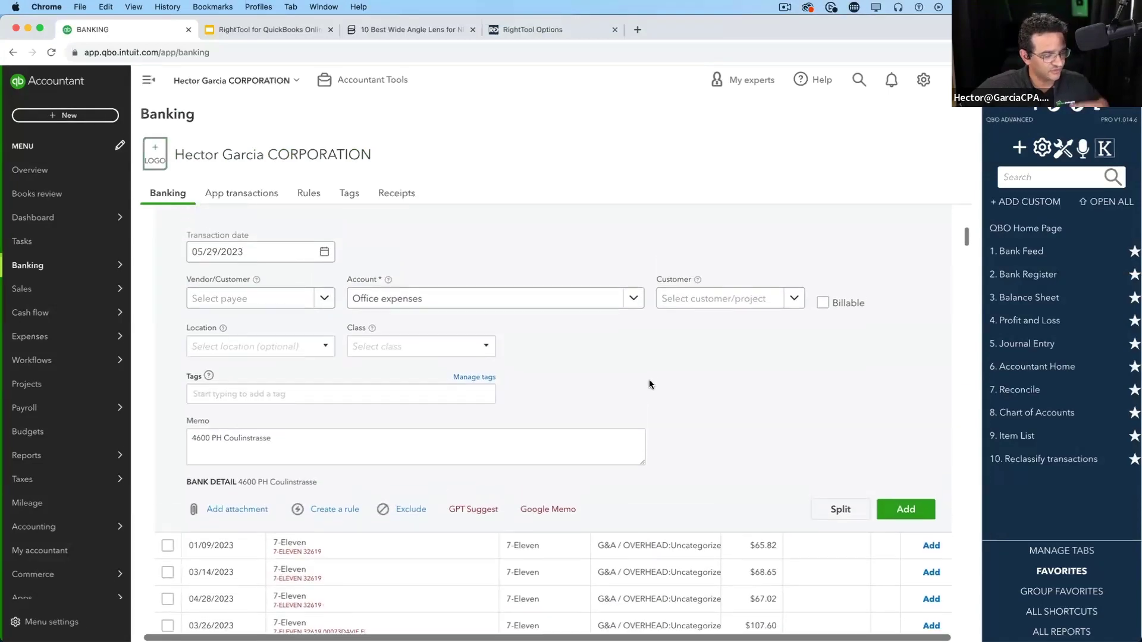
{"action": "scroll", "coordinate": [648, 380], "scroll_direction": "up", "scroll_amount": 3}
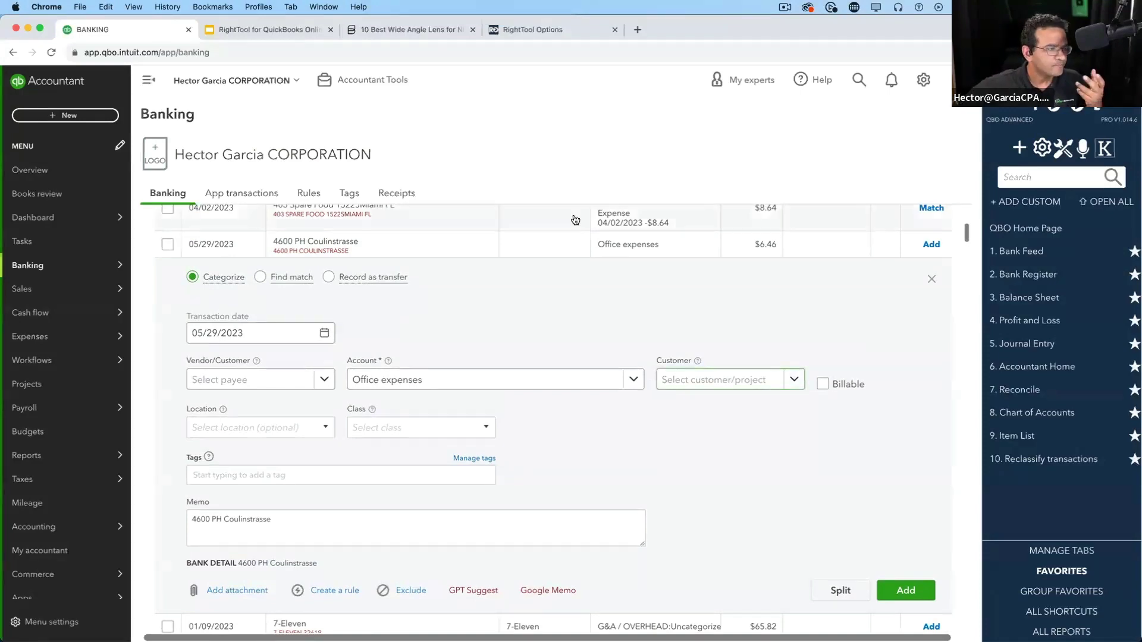
Step: Turn on Skip Custom Bank Text in the RightTool options and return to the QuickBooks banking page
{"action": "left_click", "coordinate": [537, 29]}
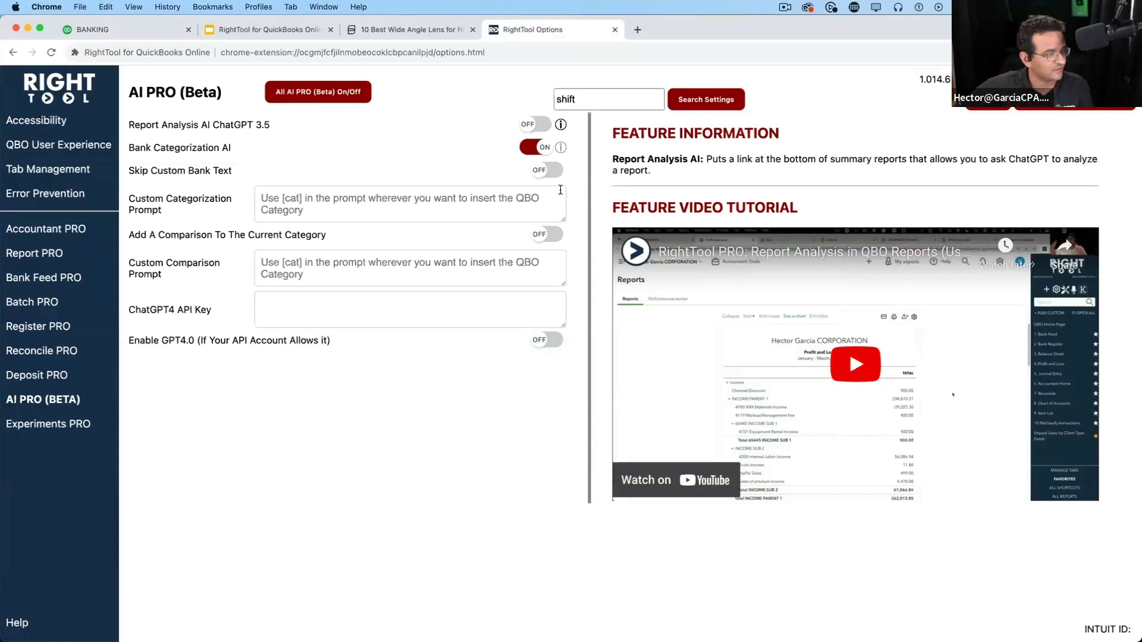
{"action": "left_click", "coordinate": [544, 171]}
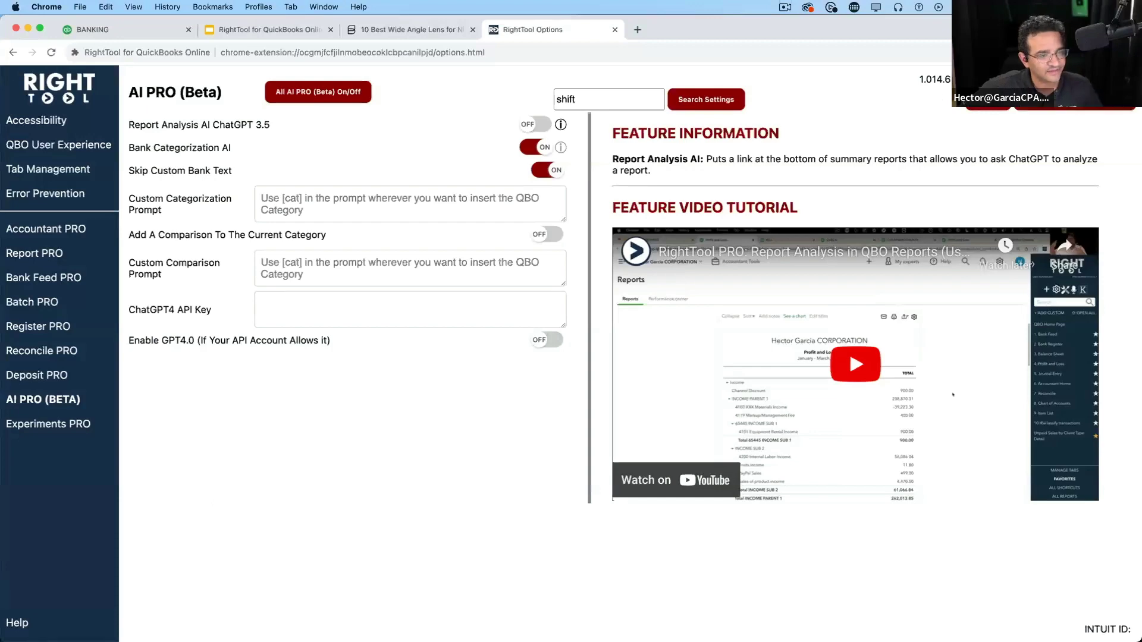
{"action": "left_click", "coordinate": [133, 31]}
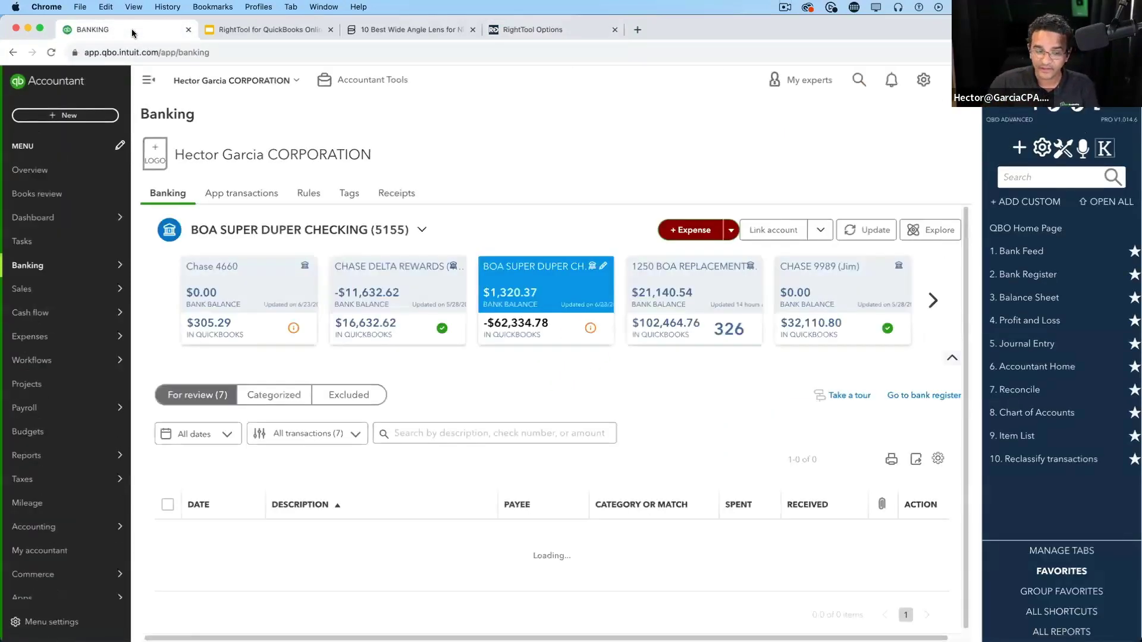
Step: Browse to the end of the bank account cards and select AMEX1234 to load its transactions for review
{"action": "left_click", "coordinate": [945, 303]}
{"action": "left_click", "coordinate": [945, 303]}
{"action": "left_click", "coordinate": [945, 302]}
{"action": "left_click", "coordinate": [945, 303]}
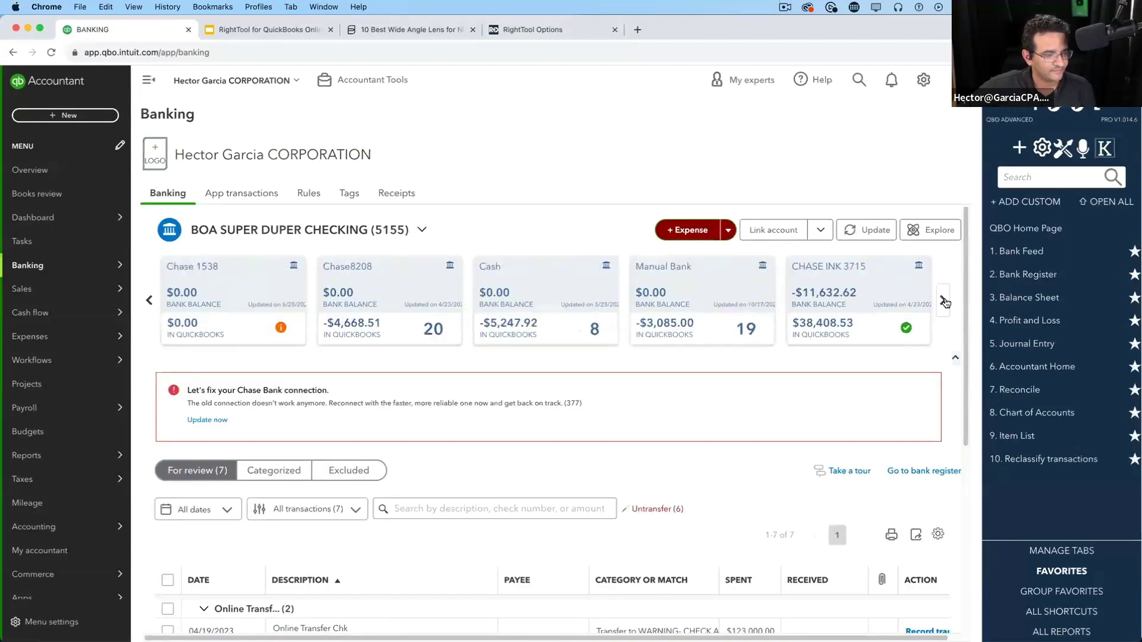
{"action": "left_click", "coordinate": [945, 302]}
{"action": "left_click", "coordinate": [945, 302]}
{"action": "left_click", "coordinate": [746, 295]}
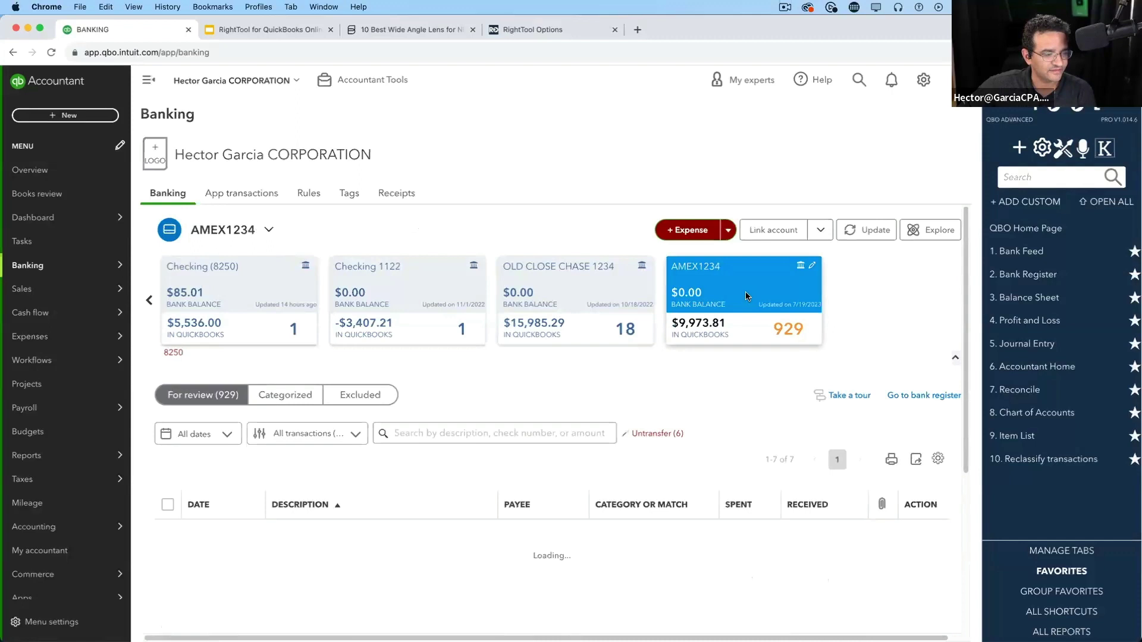
Step: Turn off grouping again in the reloaded AMEX1234 transaction table's settings
{"action": "scroll", "coordinate": [714, 395], "scroll_direction": "down", "scroll_amount": 1}
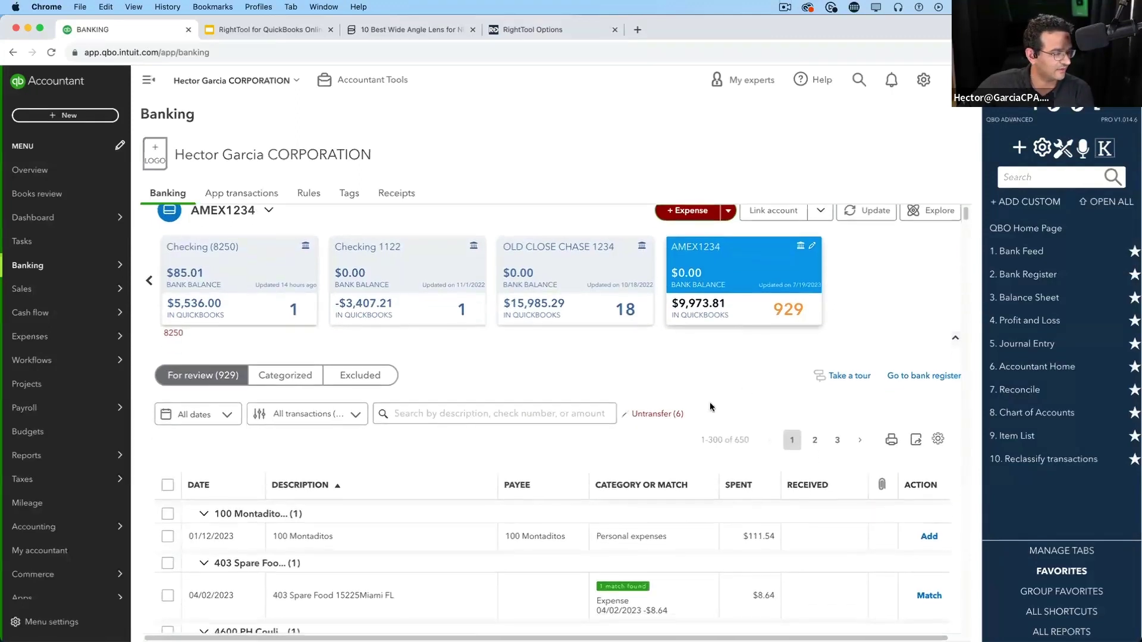
{"action": "scroll", "coordinate": [711, 407], "scroll_direction": "down", "scroll_amount": 2}
{"action": "left_click", "coordinate": [938, 402]}
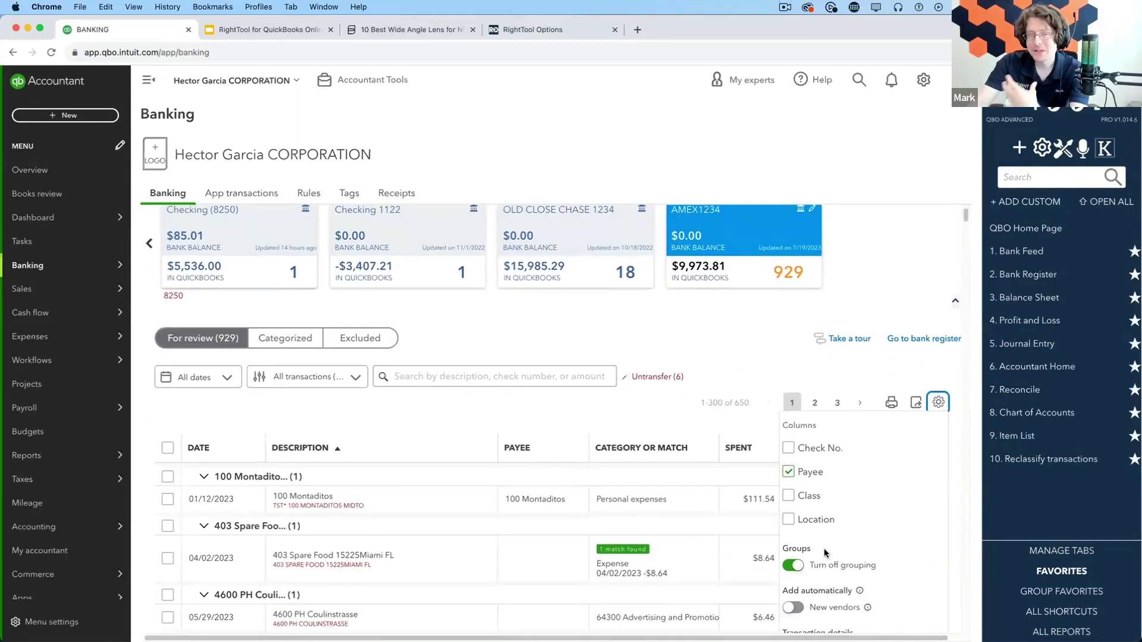
{"action": "double_click", "coordinate": [794, 572]}
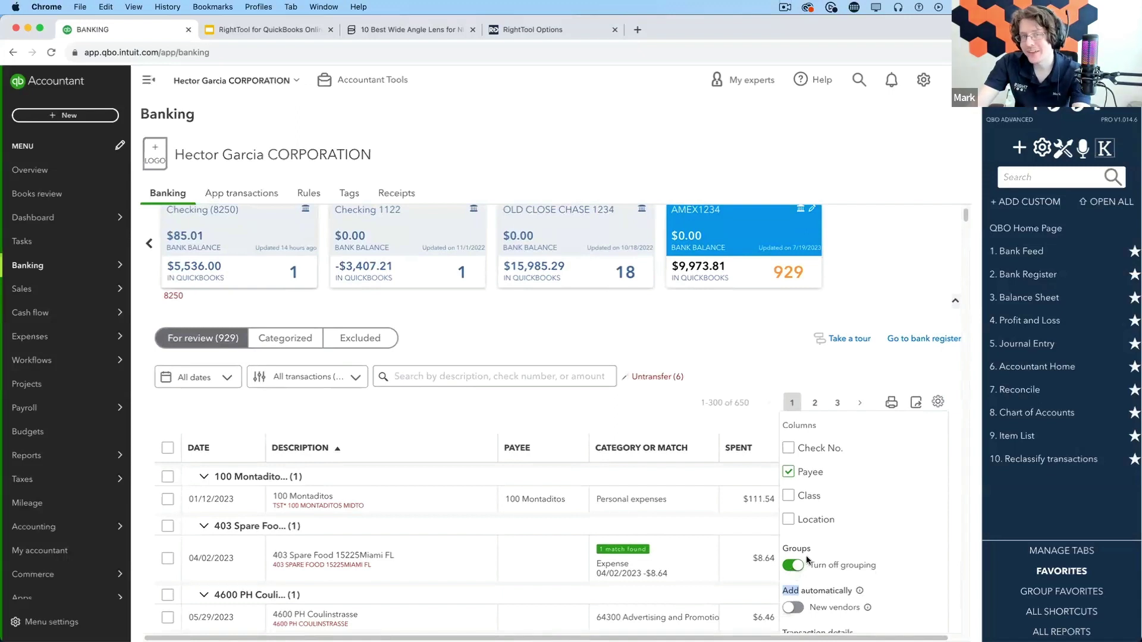
{"action": "left_click", "coordinate": [794, 568]}
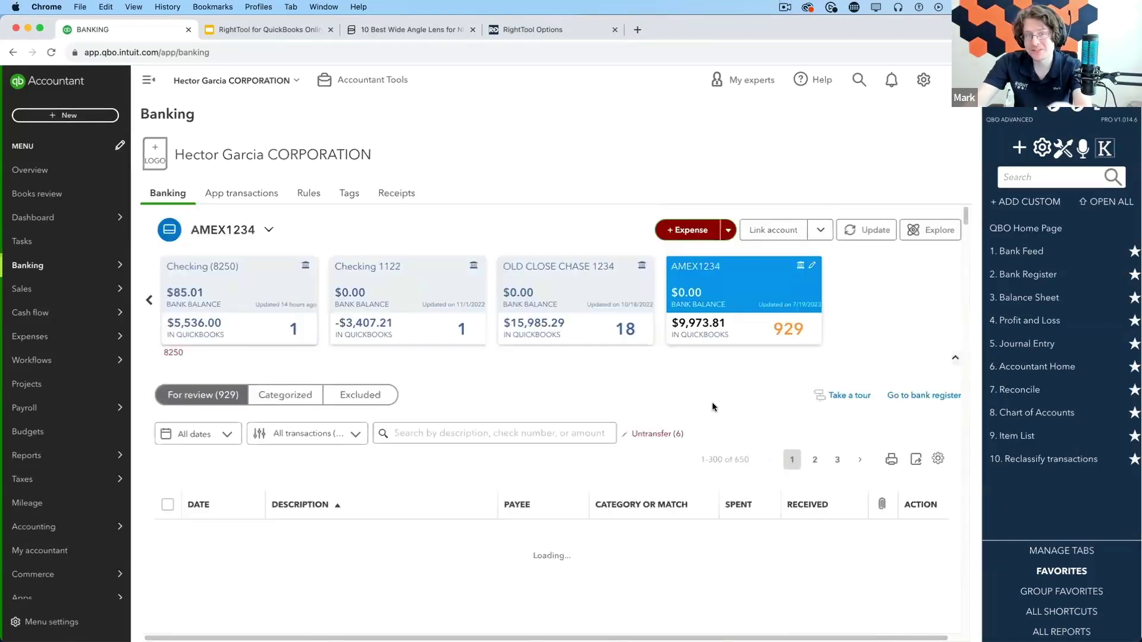
Step: Expand the 4600 PH Coulinstrasse transaction in the AMEX1234 review list and request a GPT Suggest categorization for it
{"action": "scroll", "coordinate": [677, 388], "scroll_direction": "down", "scroll_amount": 3}
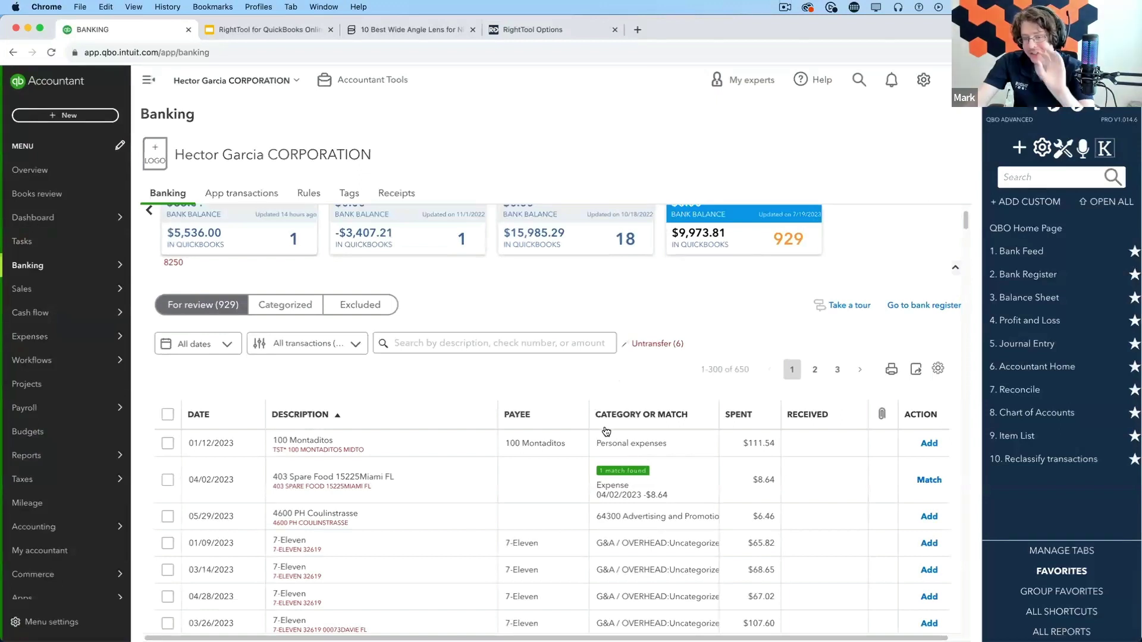
{"action": "scroll", "coordinate": [381, 458], "scroll_direction": "down", "scroll_amount": 1}
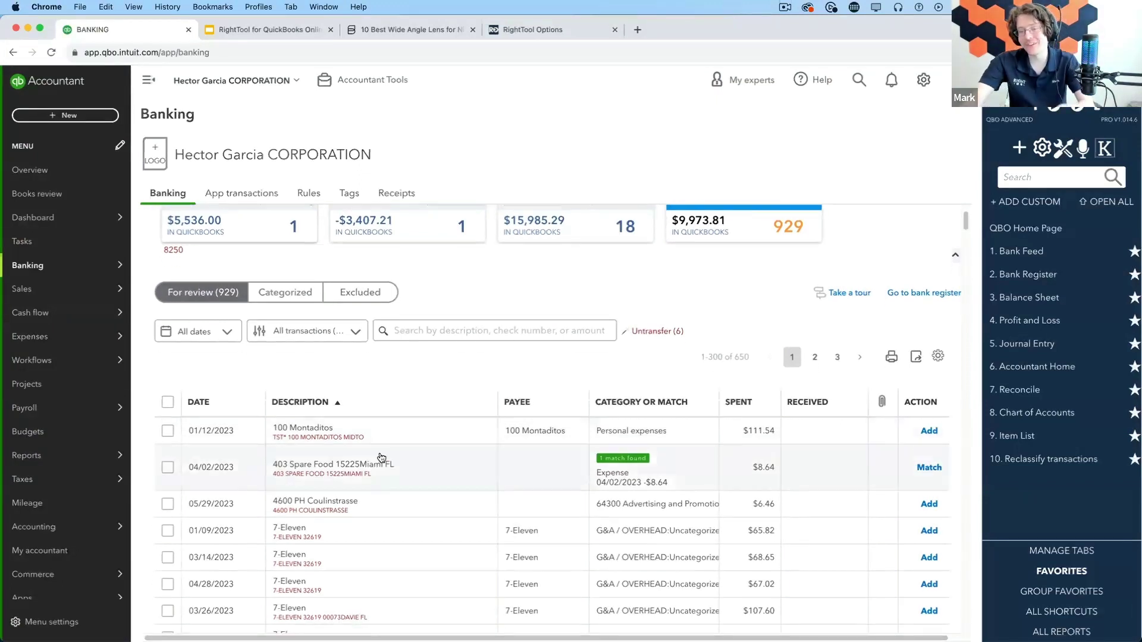
{"action": "left_click", "coordinate": [380, 507]}
{"action": "scroll", "coordinate": [529, 427], "scroll_direction": "down", "scroll_amount": 5}
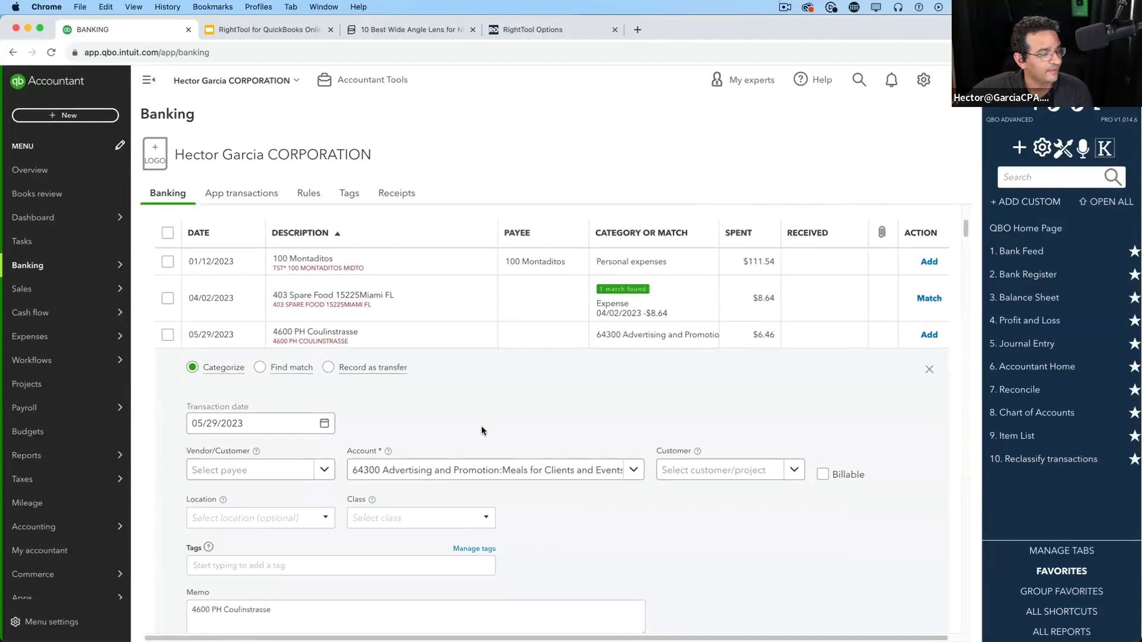
{"action": "scroll", "coordinate": [481, 426], "scroll_direction": "down", "scroll_amount": 3}
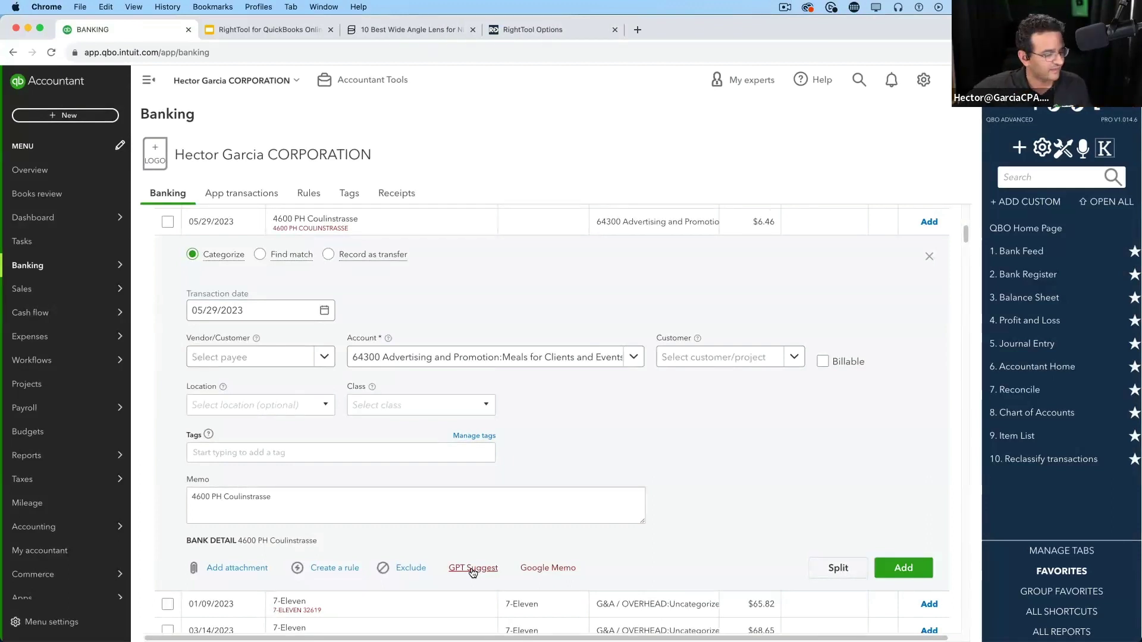
{"action": "left_click", "coordinate": [473, 568]}
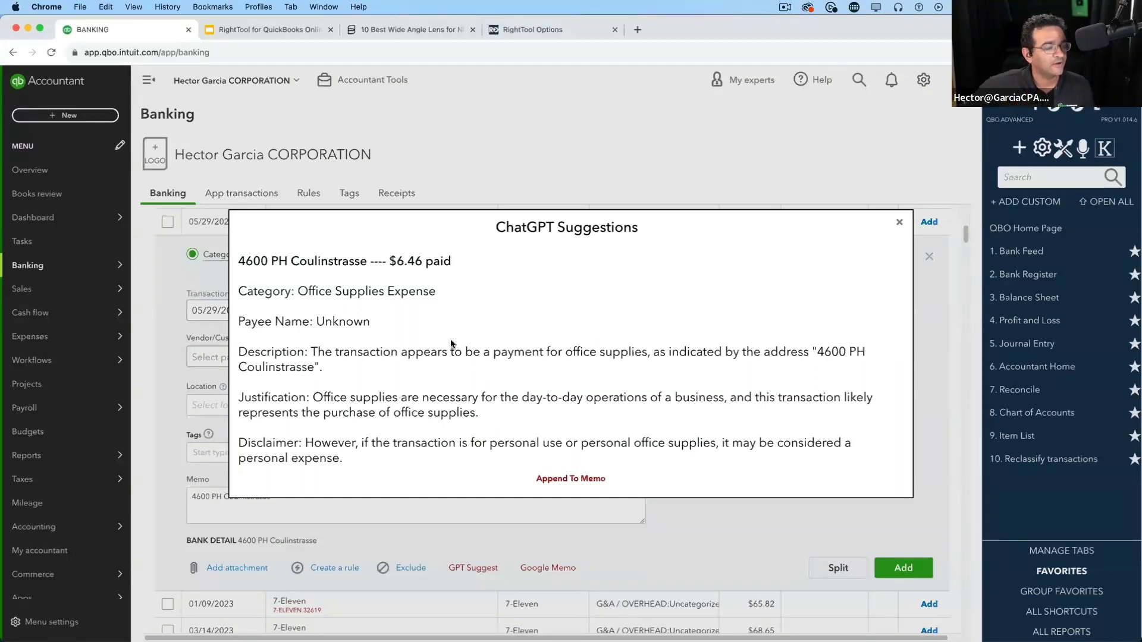
Step: Examine the suggested category and payee name in the ChatGPT Suggestions, and dismiss them
{"action": "left_click_drag", "start_coordinate": [307, 290], "coordinate": [457, 301]}
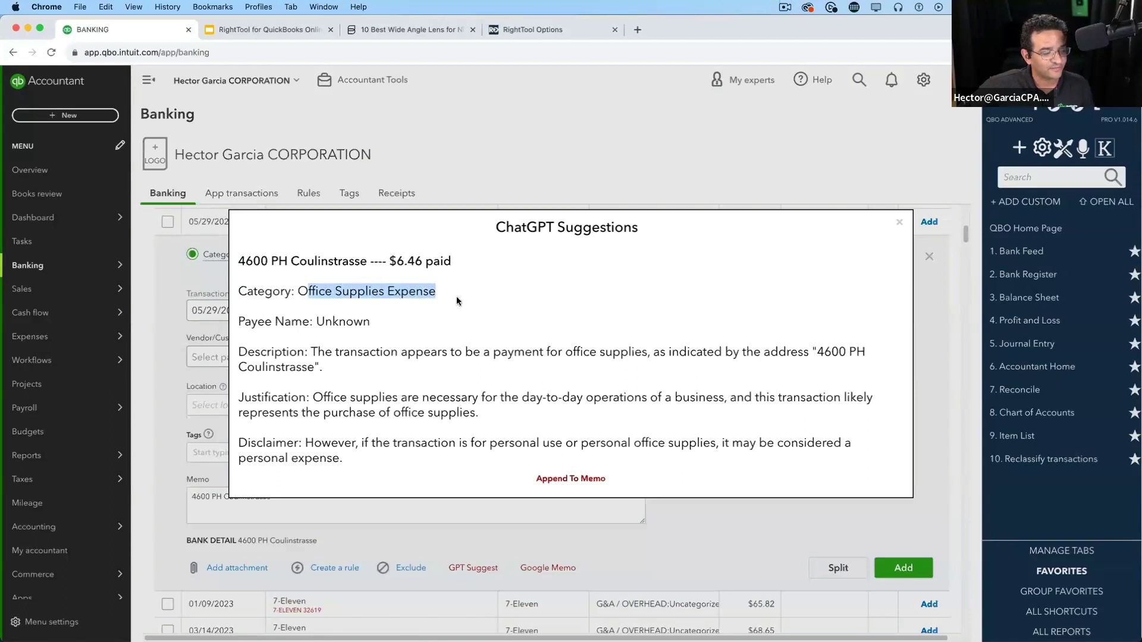
{"action": "left_click", "coordinate": [457, 301]}
{"action": "triple_click", "coordinate": [313, 322]}
{"action": "left_click", "coordinate": [342, 321]}
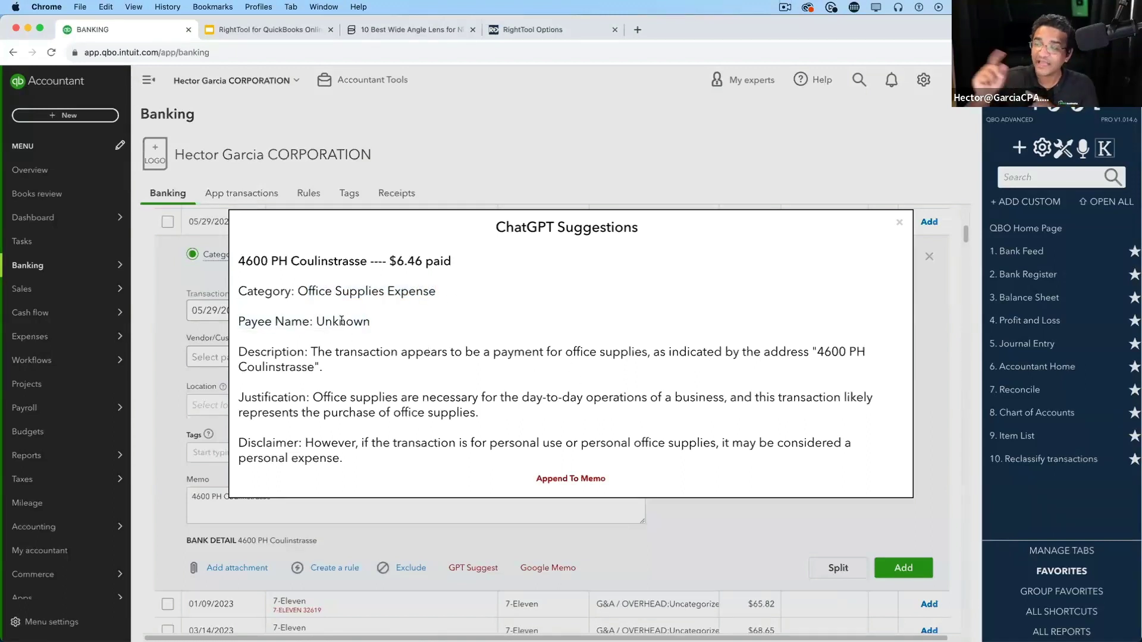
{"action": "left_click", "coordinate": [899, 222]}
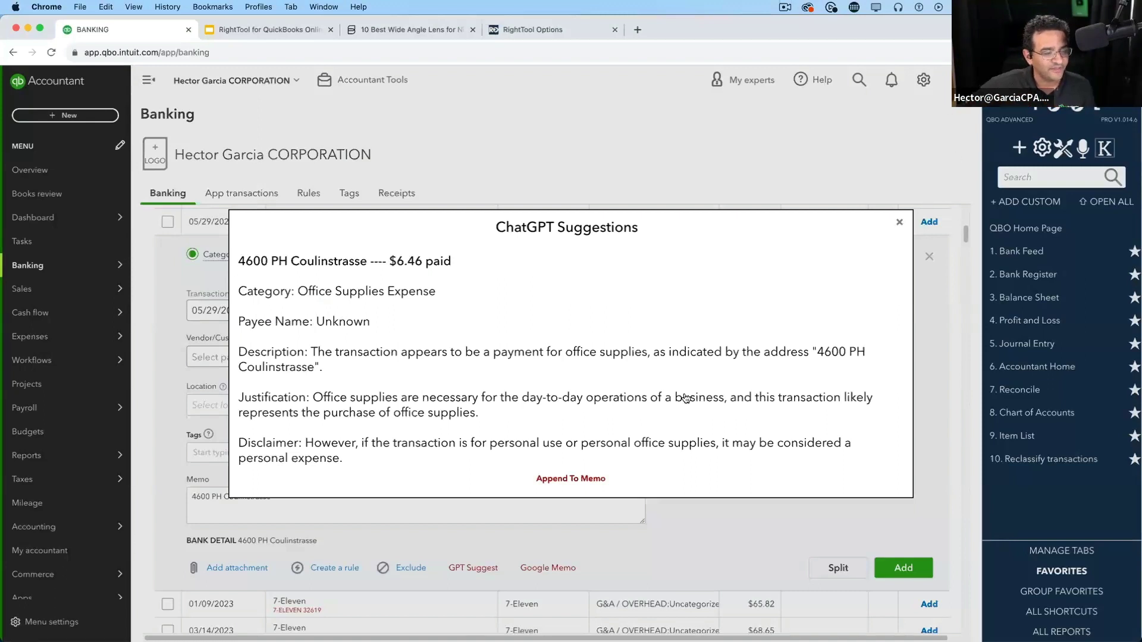
Step: Request GPT suggestions for the 4600 PH Coulinstrasse transaction twice more, comparing the category and payee each time, and dismiss them
{"action": "left_click", "coordinate": [474, 568]}
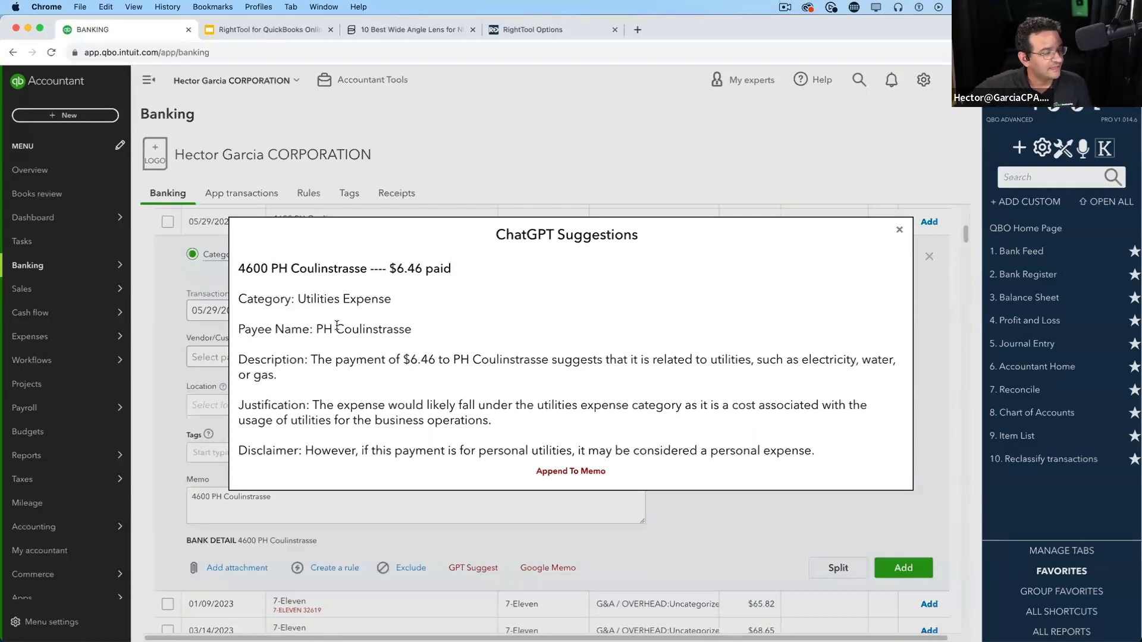
{"action": "left_click_drag", "start_coordinate": [392, 299], "coordinate": [299, 301]}
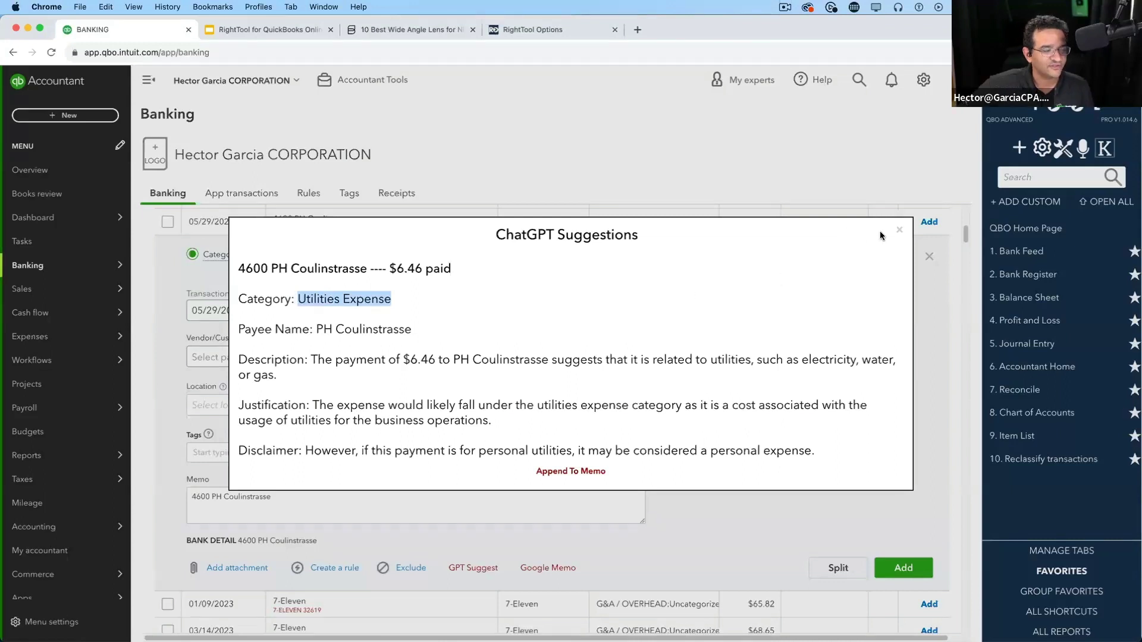
{"action": "left_click", "coordinate": [898, 231]}
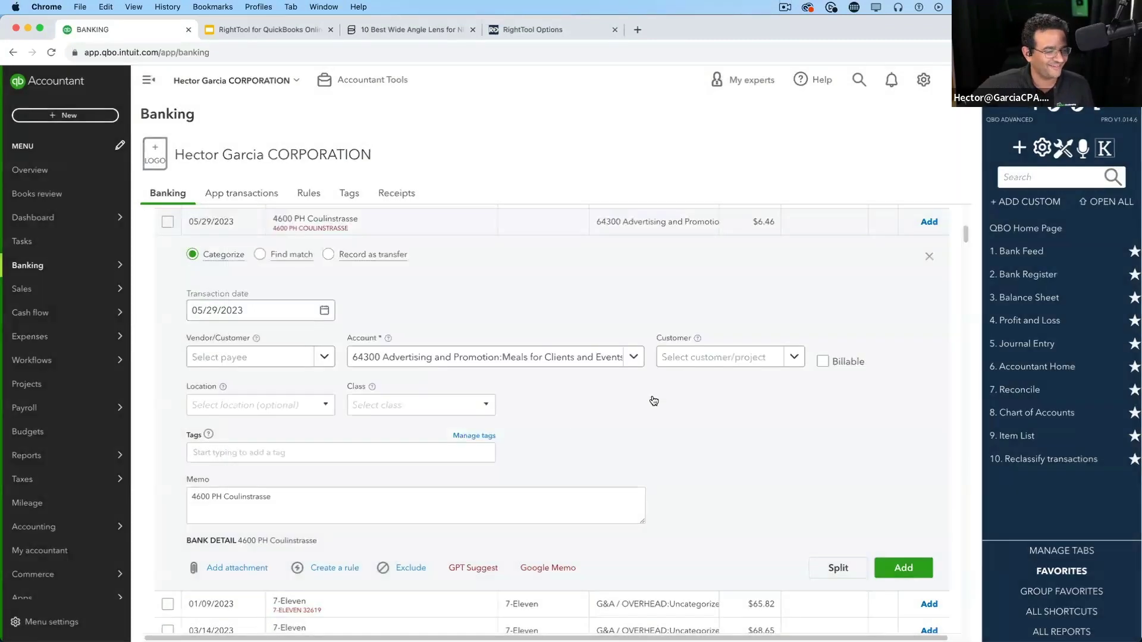
{"action": "left_click", "coordinate": [472, 567]}
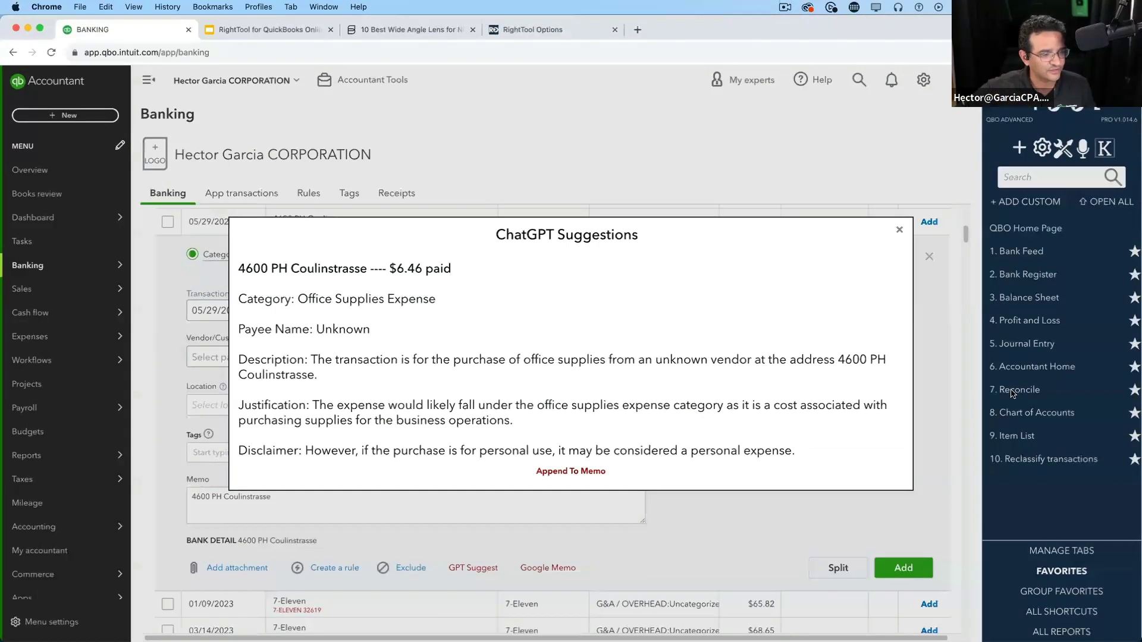
{"action": "left_click", "coordinate": [899, 231]}
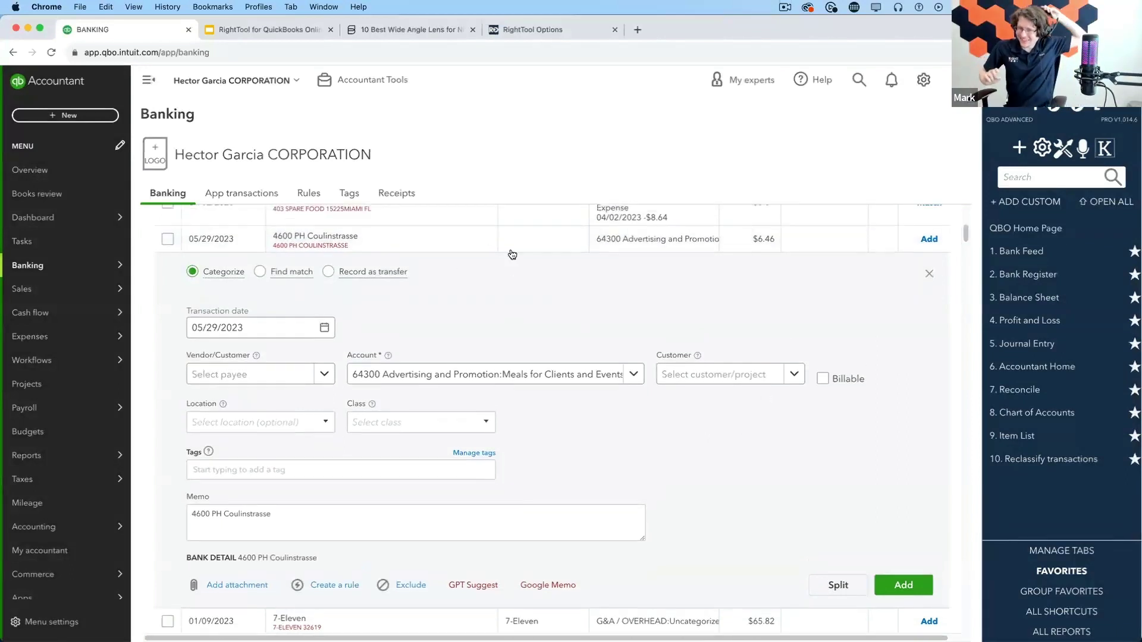
Step: Go to ChatGPT in a new browser tab and continue from there to the OpenAI API Playground
{"action": "left_click", "coordinate": [637, 30]}
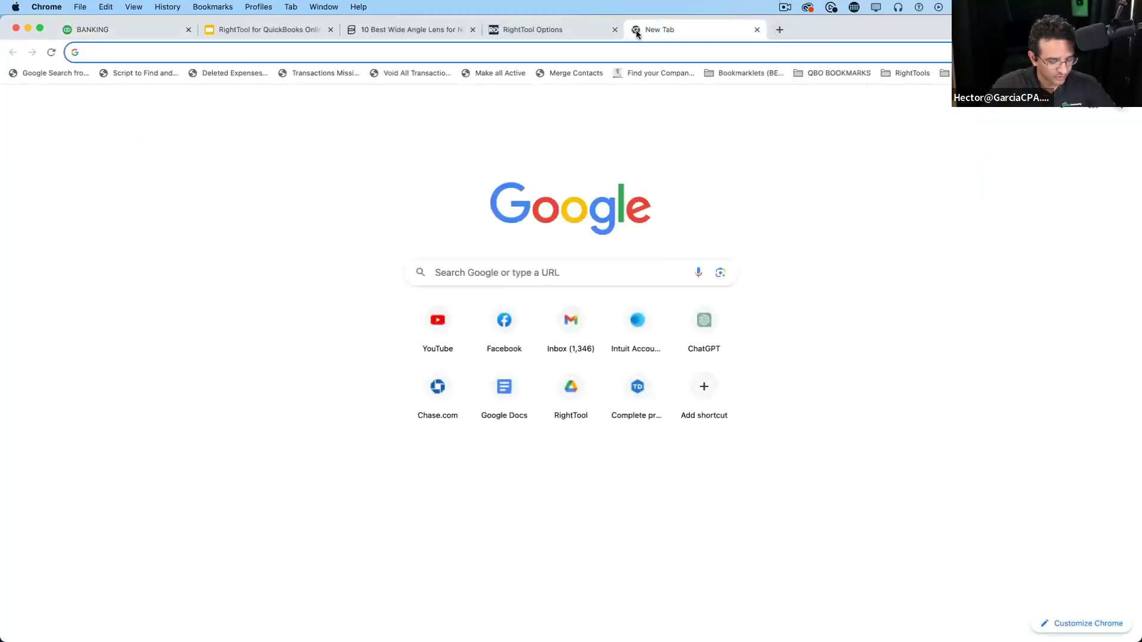
{"action": "type", "text": "chat"}
{"action": "key", "text": "Return"}
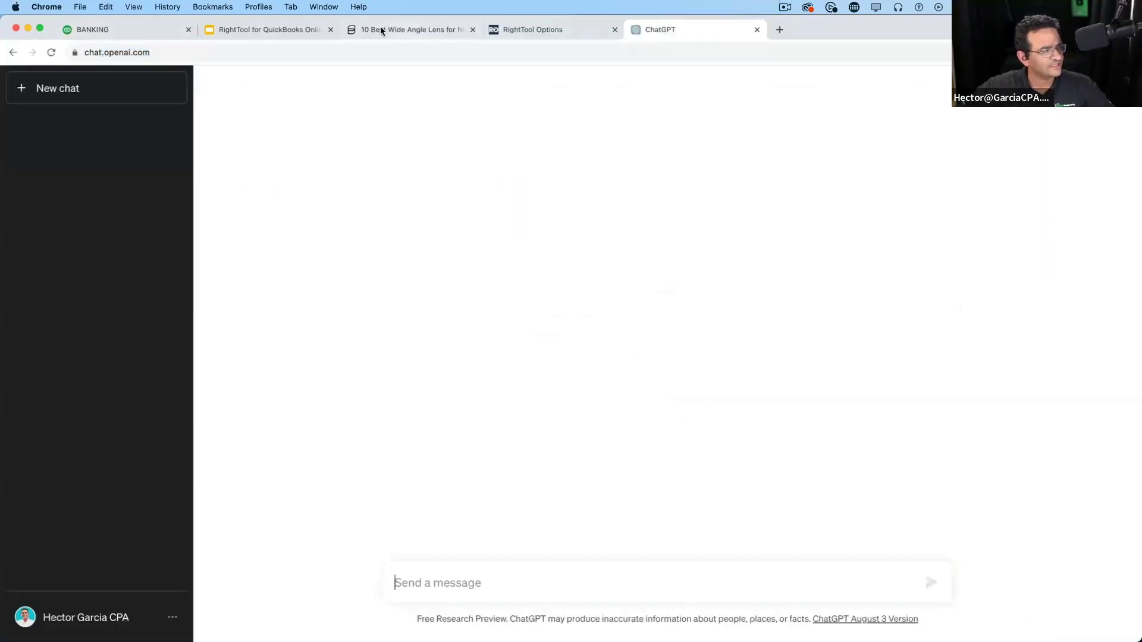
{"action": "left_click", "coordinate": [320, 46]}
{"action": "type", "text": "play"}
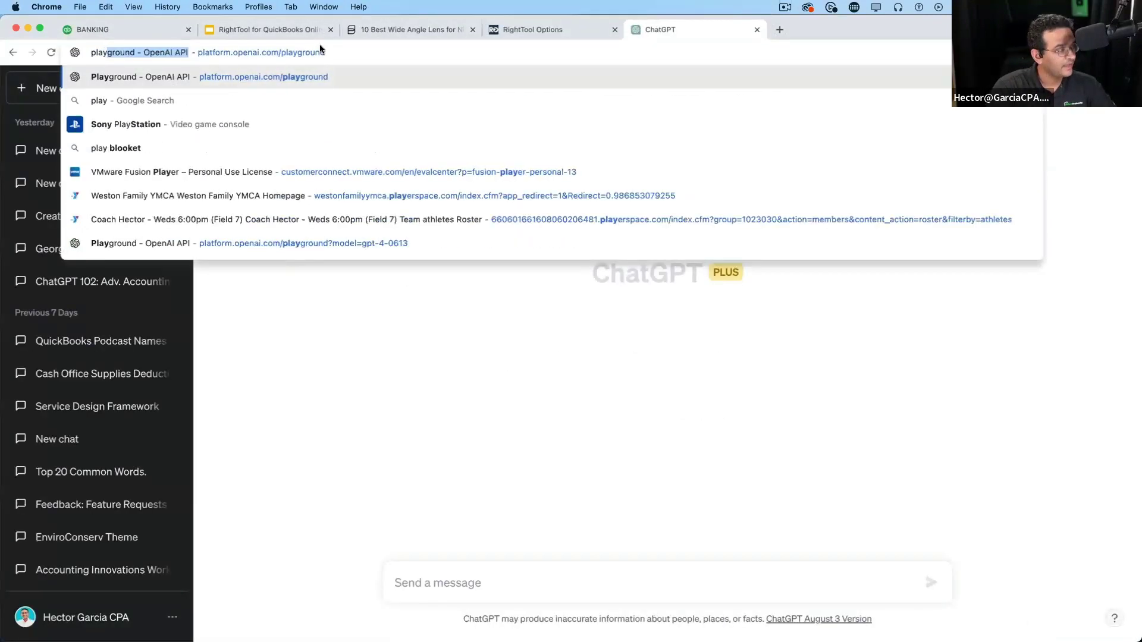
{"action": "key", "text": "Return"}
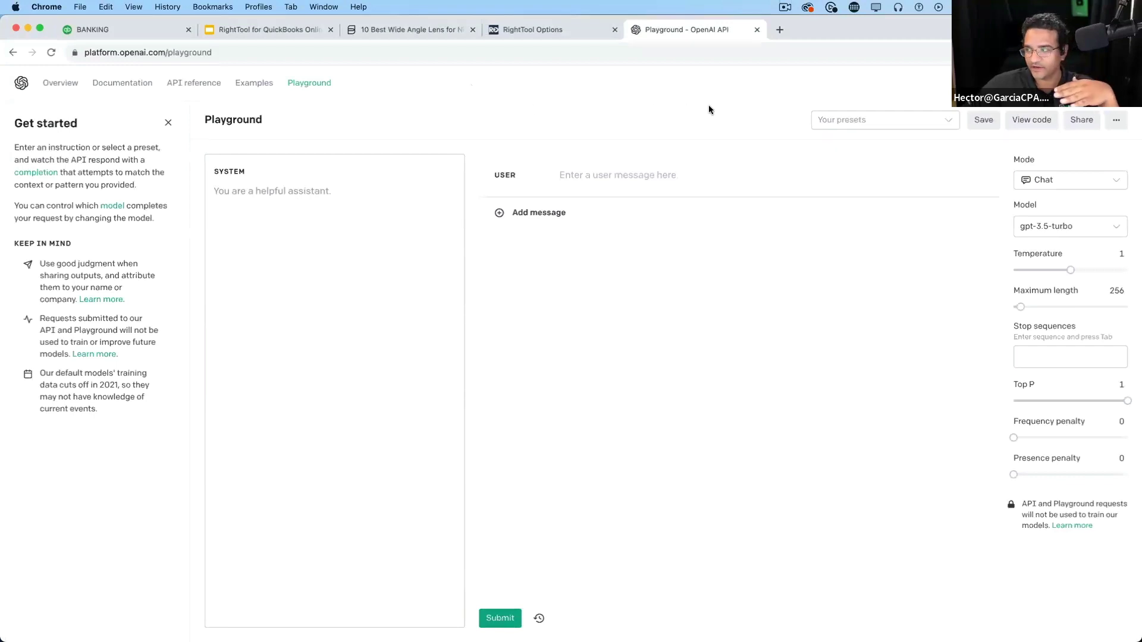
Step: Open the API keys page of the OpenAI account and look through the list of existing secret keys
{"action": "left_click", "coordinate": [251, 56]}
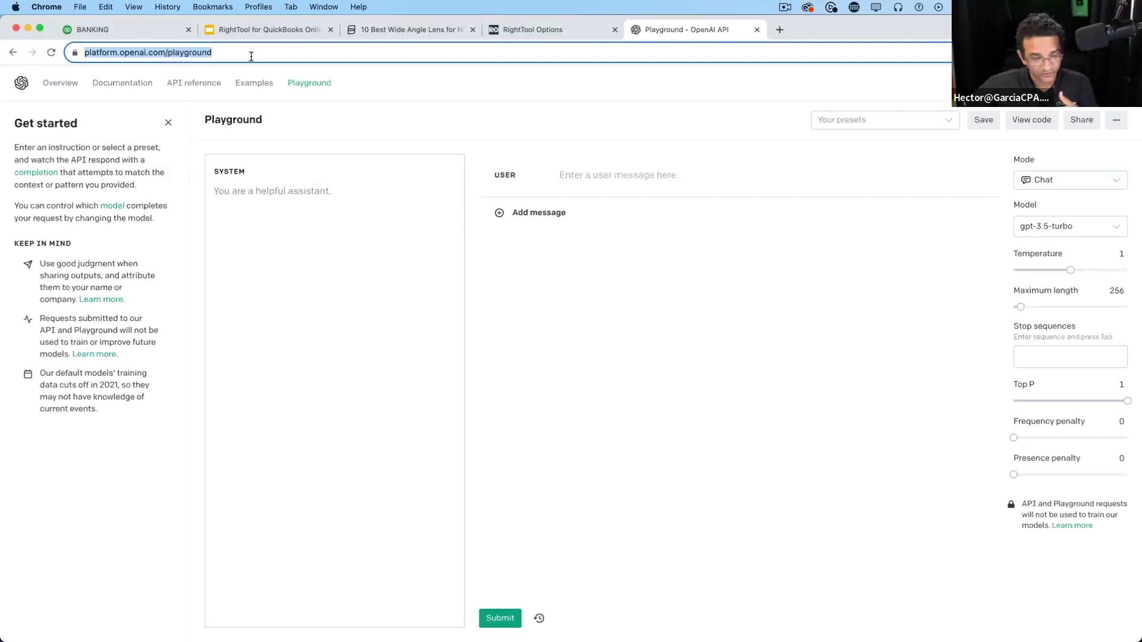
{"action": "left_click", "coordinate": [1117, 83]}
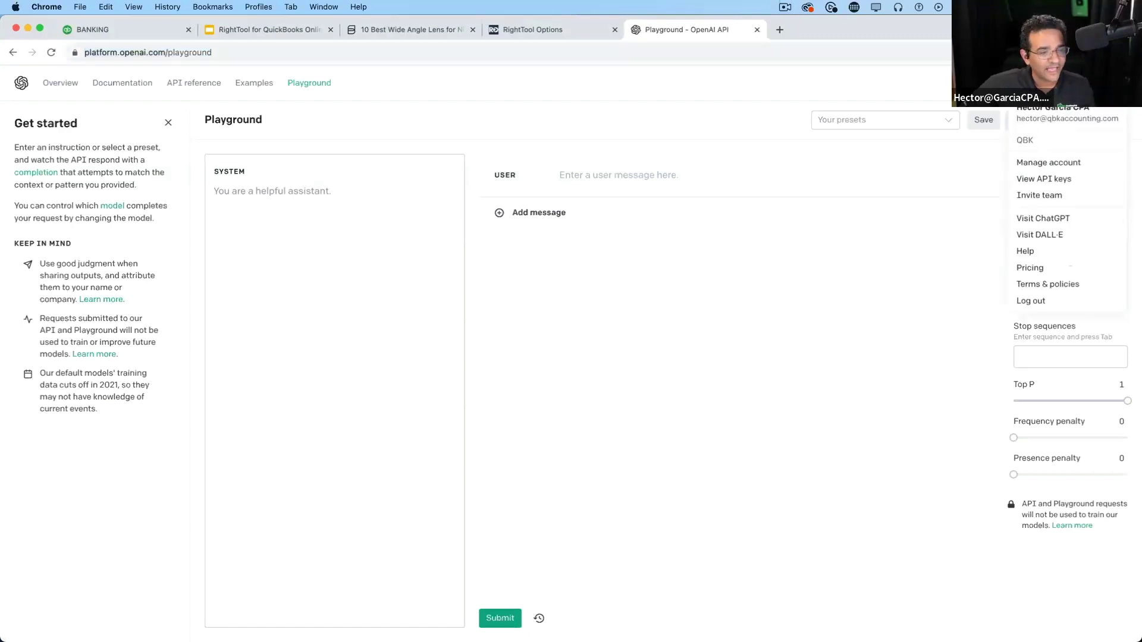
{"action": "left_click", "coordinate": [1059, 180]}
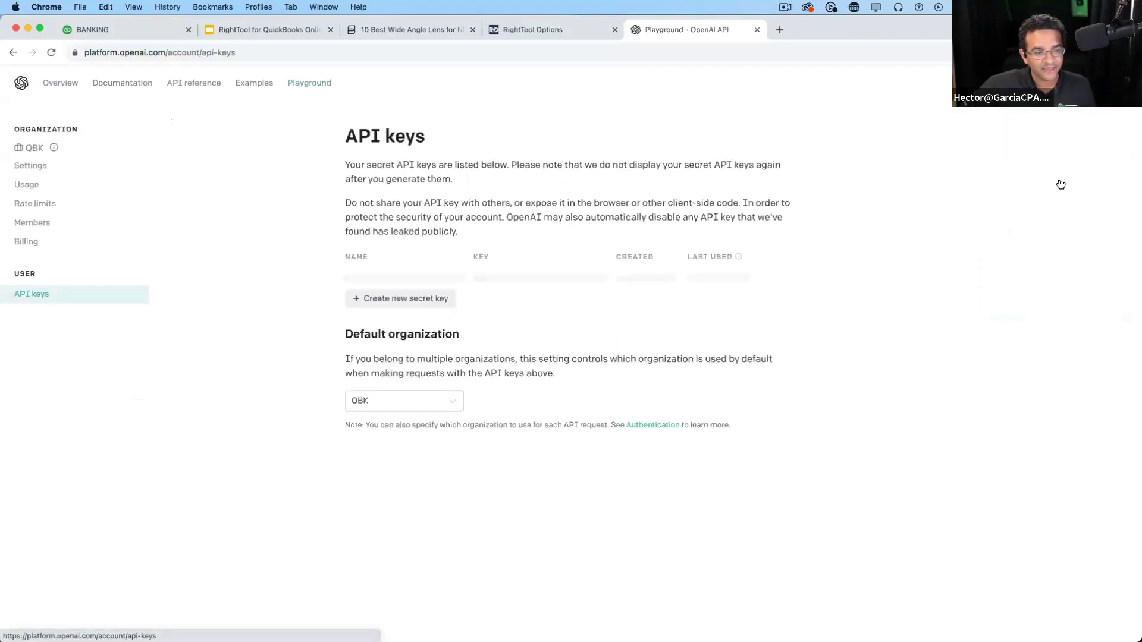
{"action": "scroll", "coordinate": [515, 523], "scroll_direction": "down", "scroll_amount": 2}
{"action": "scroll", "coordinate": [515, 523], "scroll_direction": "down", "scroll_amount": 1}
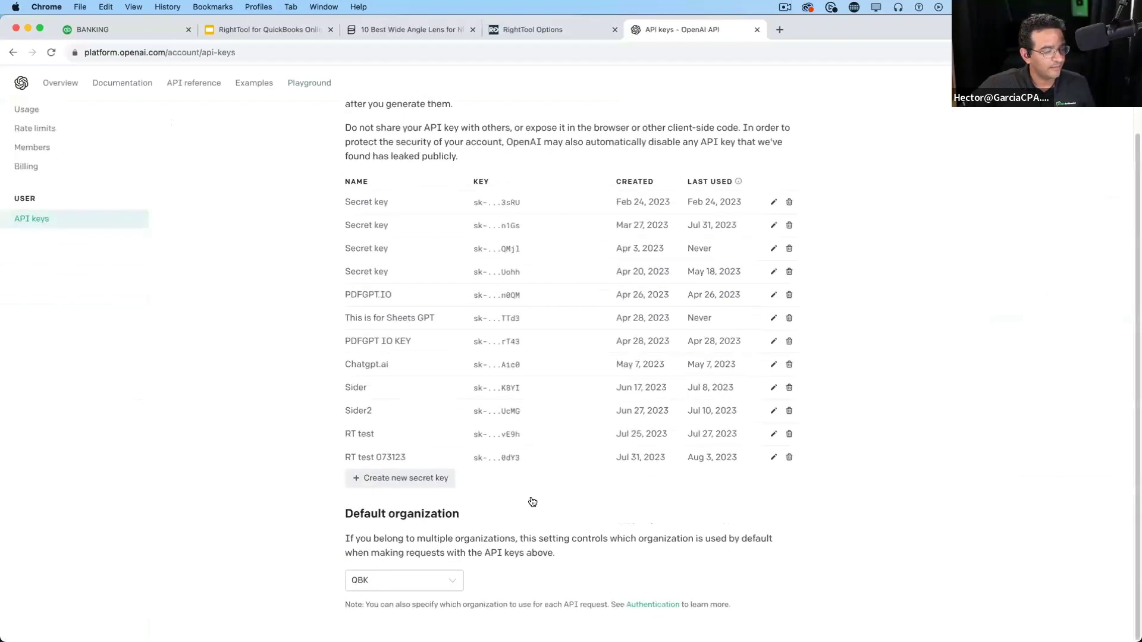
Step: Create a new secret key named "RT Test 080923", copy the generated key, and finish the dialog
{"action": "left_click", "coordinate": [401, 479]}
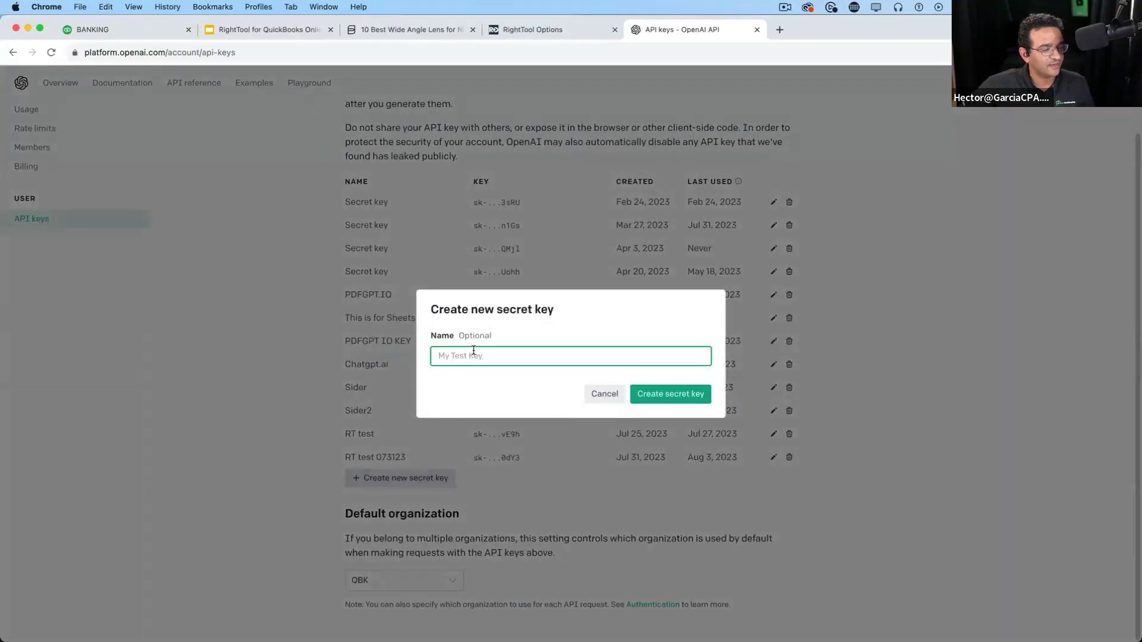
{"action": "type", "text": "RT"}
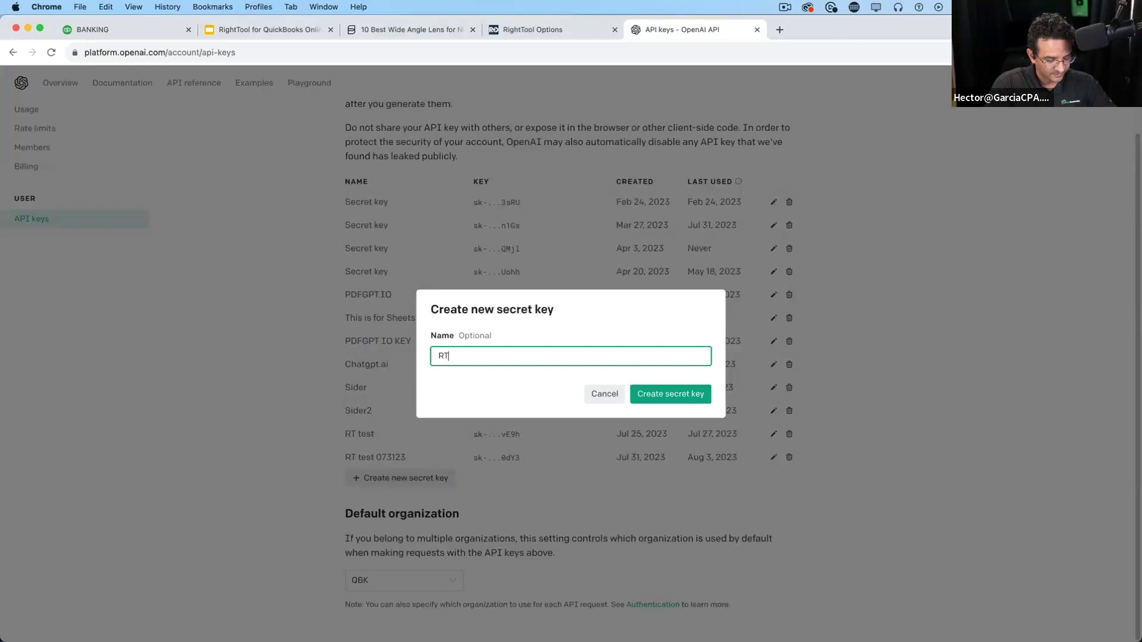
{"action": "type", "text": " Test 080923"}
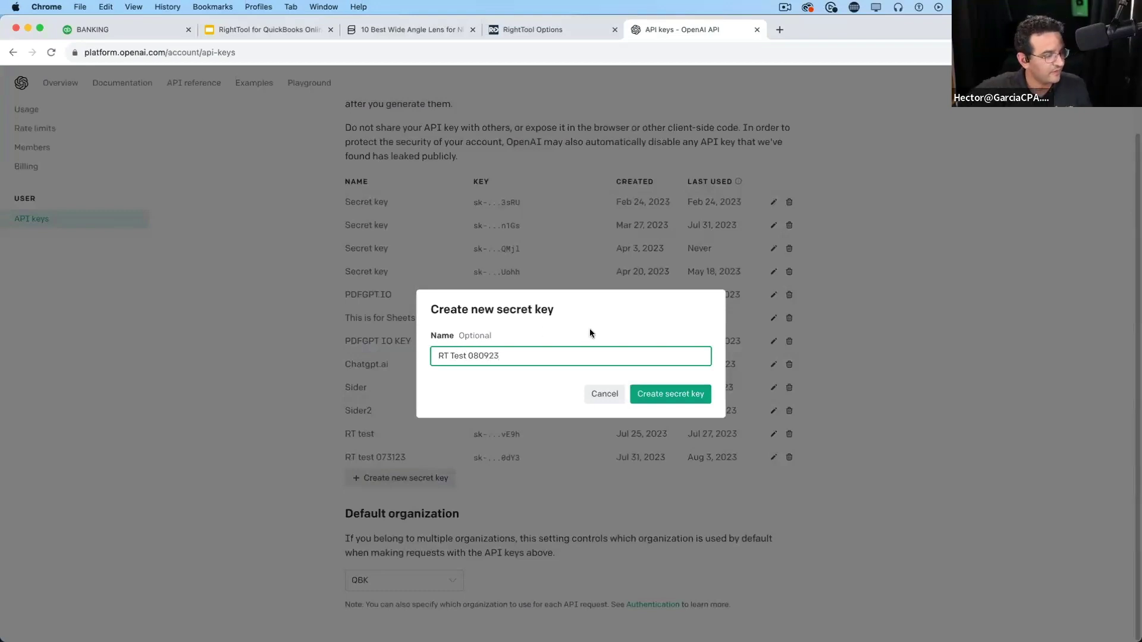
{"action": "key", "text": "Return"}
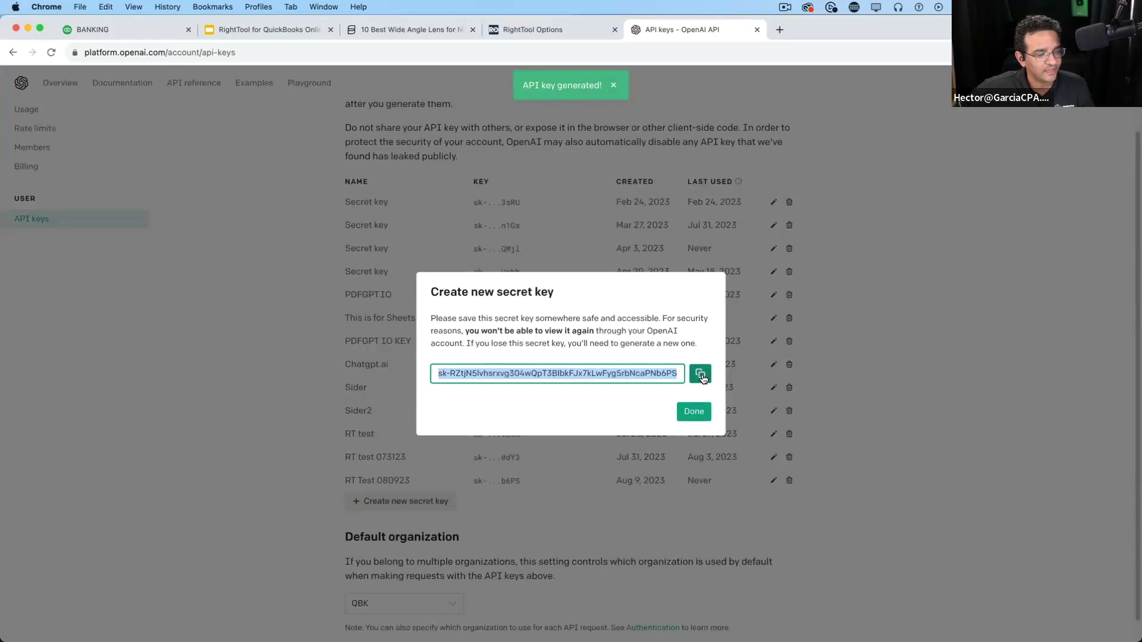
{"action": "left_click", "coordinate": [700, 375]}
{"action": "left_click", "coordinate": [706, 419]}
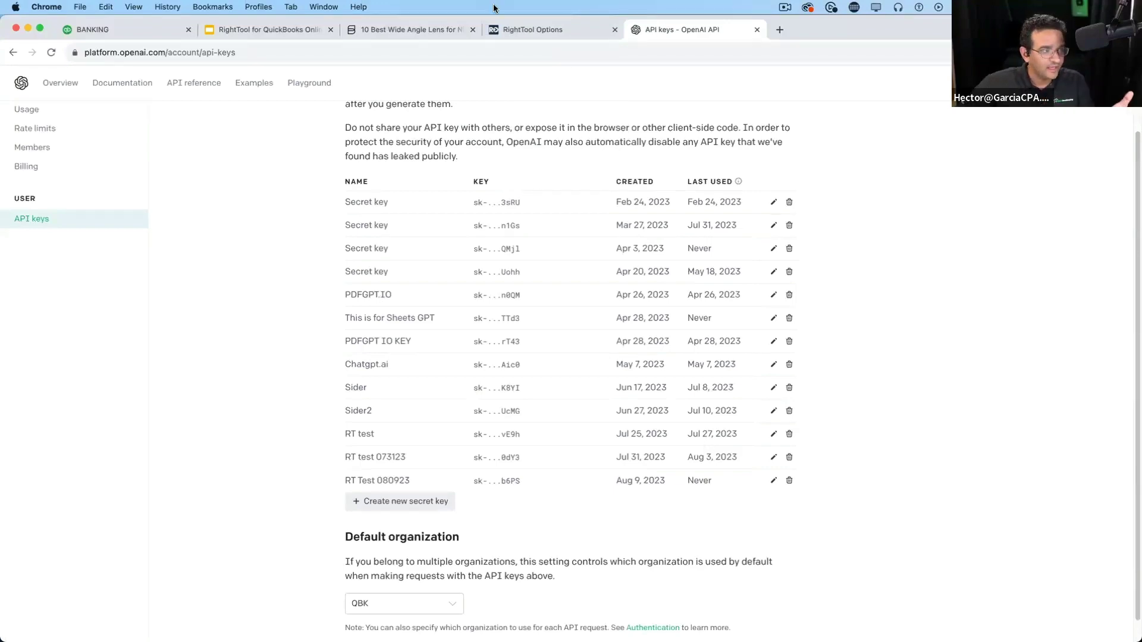
Step: In the RightTool options, paste the copied key into the ChatGPT4 API Key field and enable GPT4.0
{"action": "left_click", "coordinate": [536, 29]}
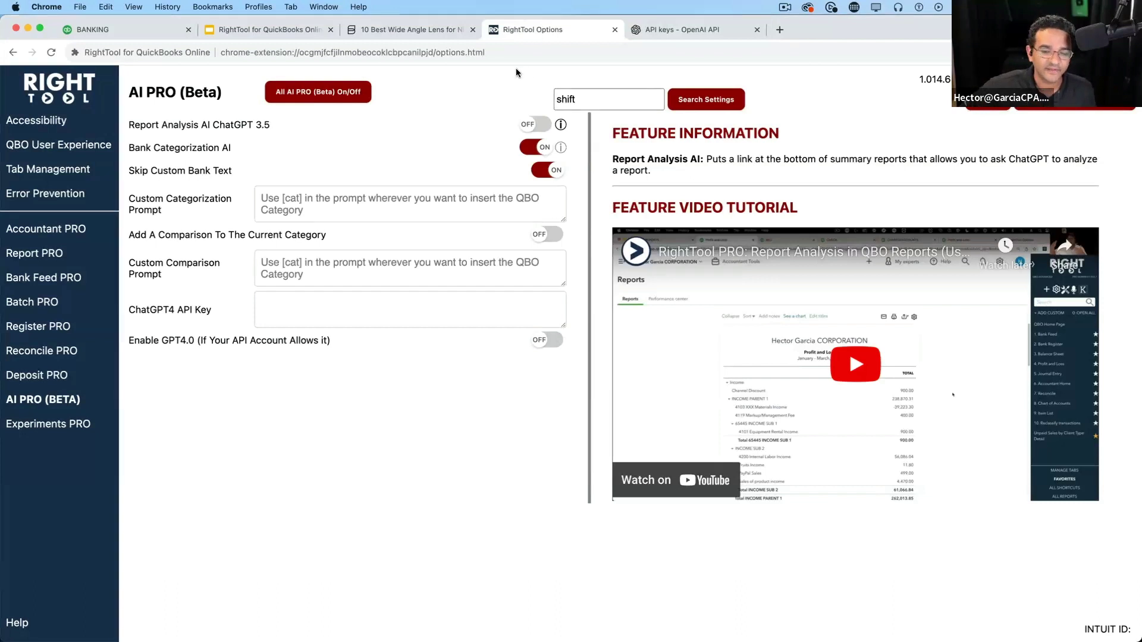
{"action": "left_click", "coordinate": [296, 307]}
{"action": "right_click", "coordinate": [298, 304]}
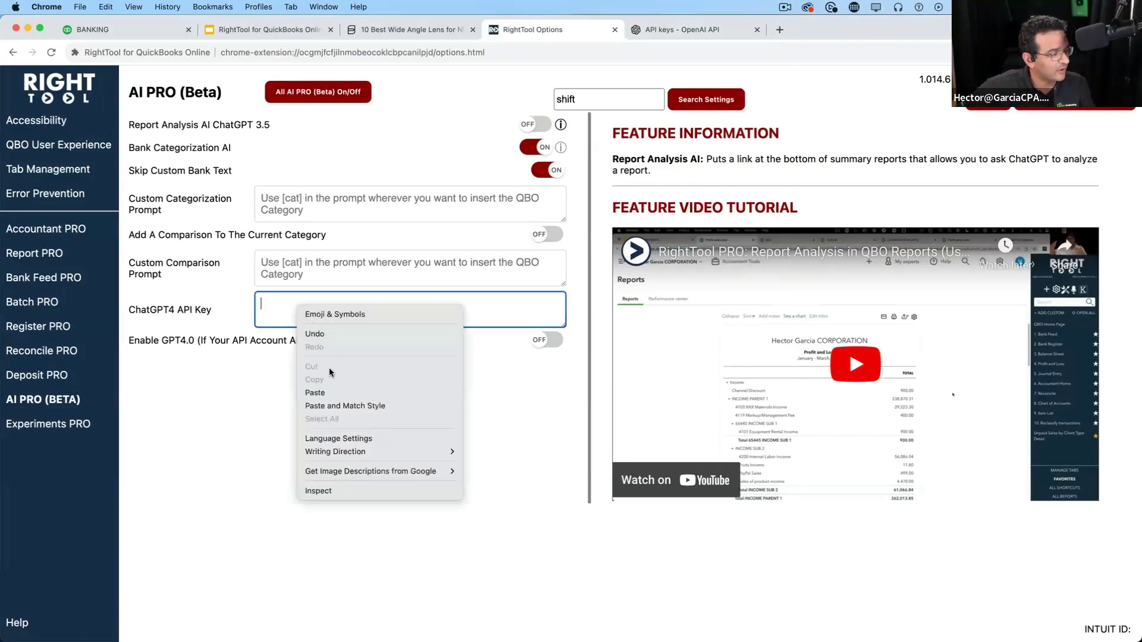
{"action": "left_click", "coordinate": [327, 393]}
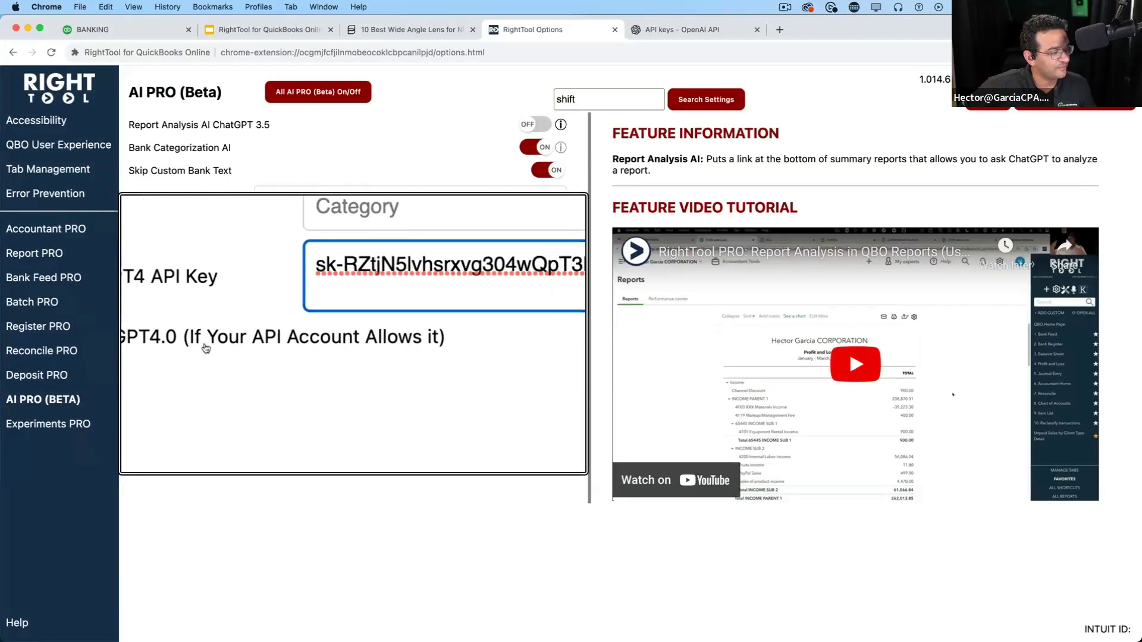
{"action": "left_click", "coordinate": [543, 341]}
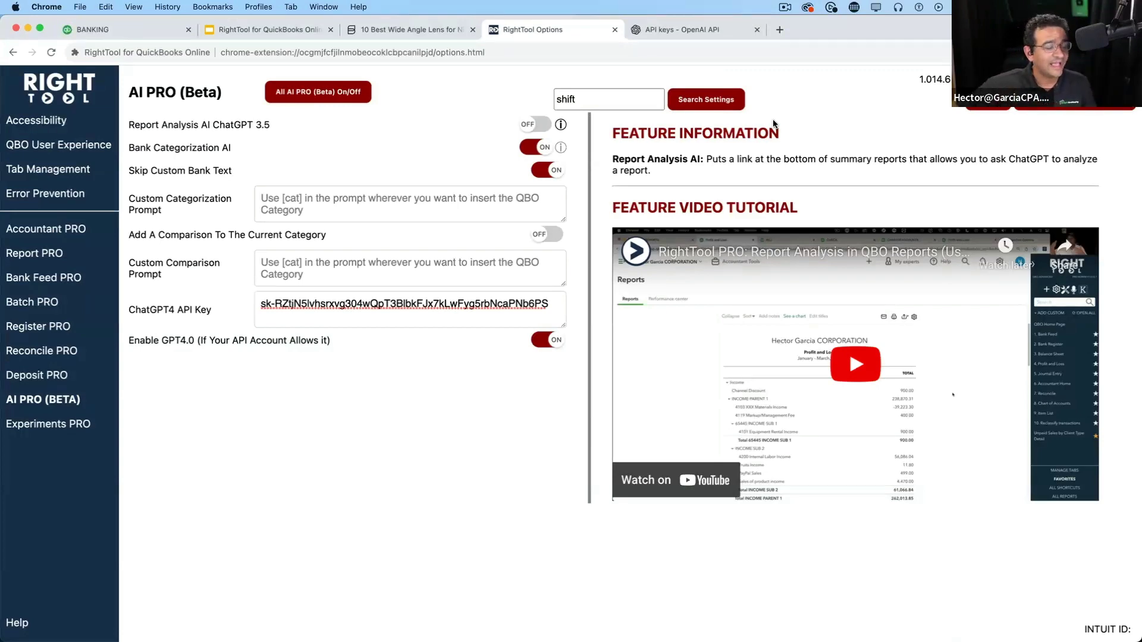
Step: Return to the QuickBooks banking page, browse to the last bank account cards, and load the AMEX1234 transactions for review
{"action": "left_click", "coordinate": [119, 30]}
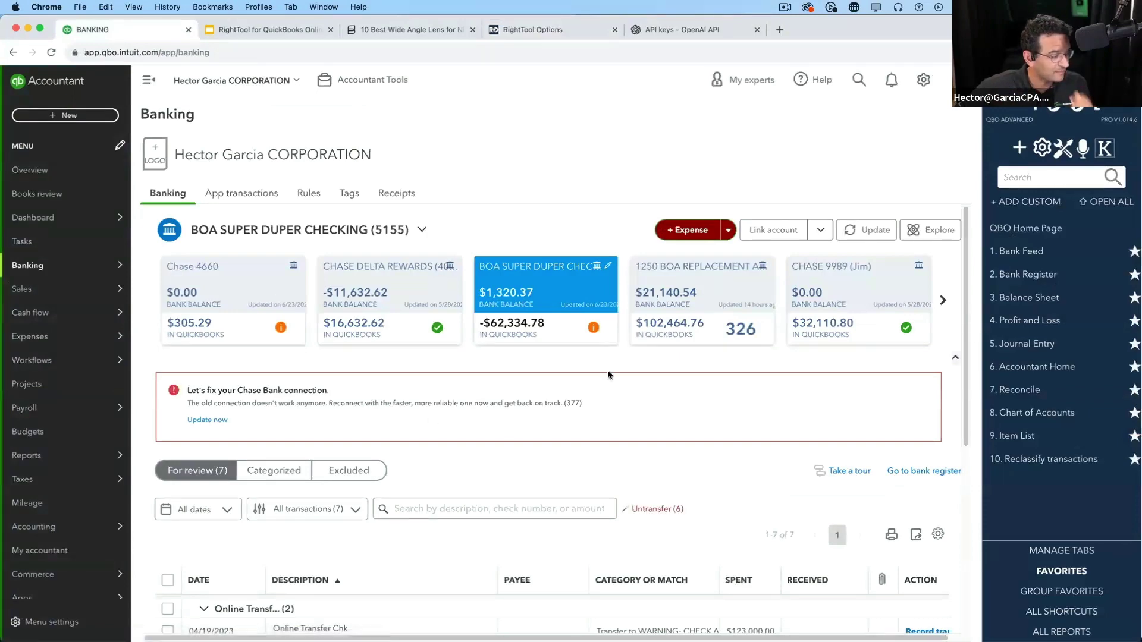
{"action": "left_click", "coordinate": [941, 300]}
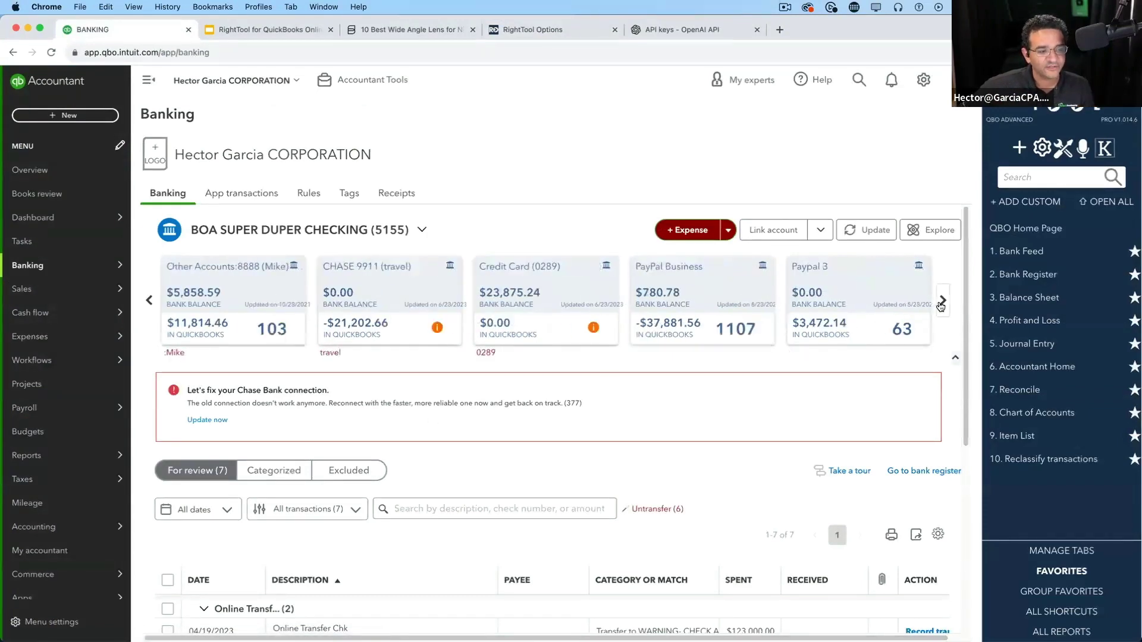
{"action": "left_click", "coordinate": [942, 300]}
{"action": "left_click", "coordinate": [942, 300]}
{"action": "left_click", "coordinate": [942, 300]}
{"action": "left_click", "coordinate": [942, 300]}
{"action": "double_click", "coordinate": [934, 306]}
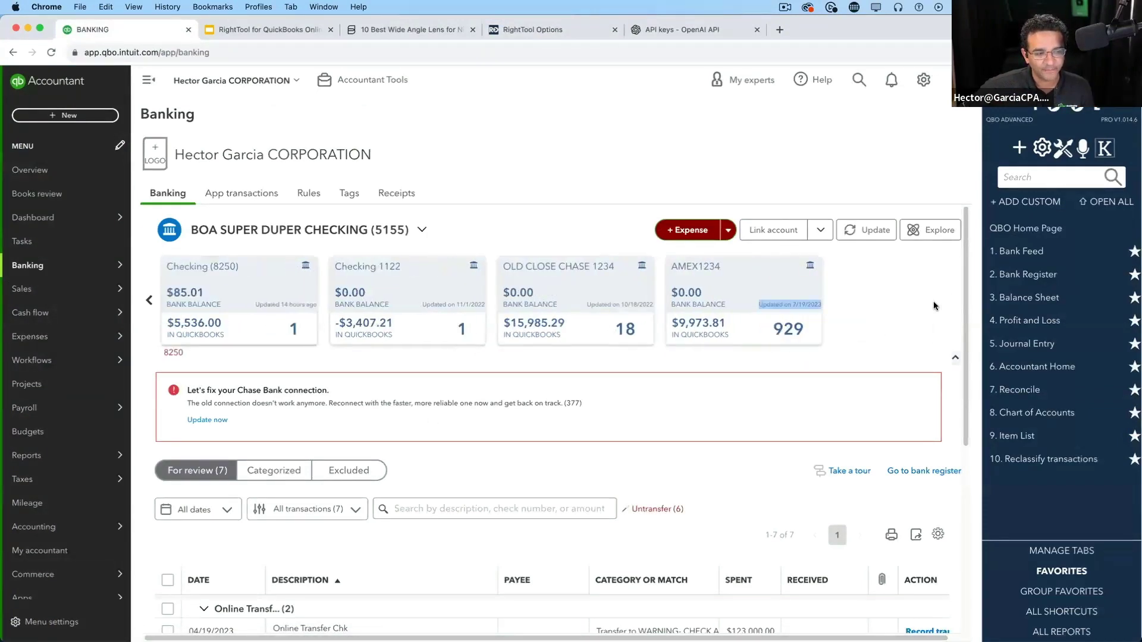
{"action": "left_click", "coordinate": [741, 286]}
{"action": "scroll", "coordinate": [910, 324], "scroll_direction": "down", "scroll_amount": 1}
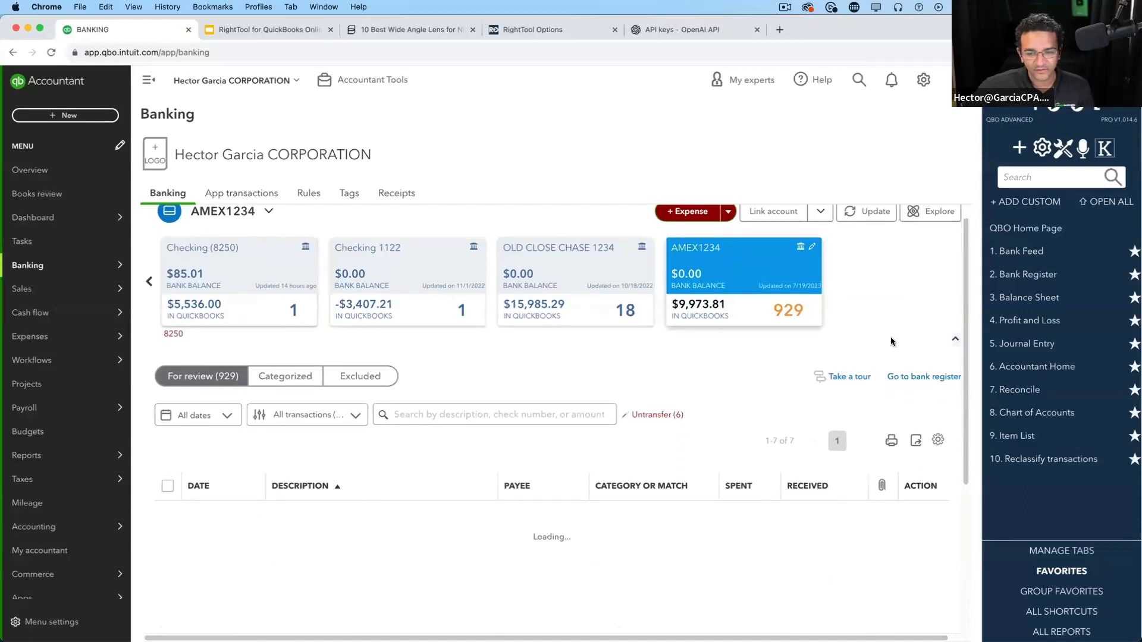
{"action": "scroll", "coordinate": [889, 343], "scroll_direction": "down", "scroll_amount": 3}
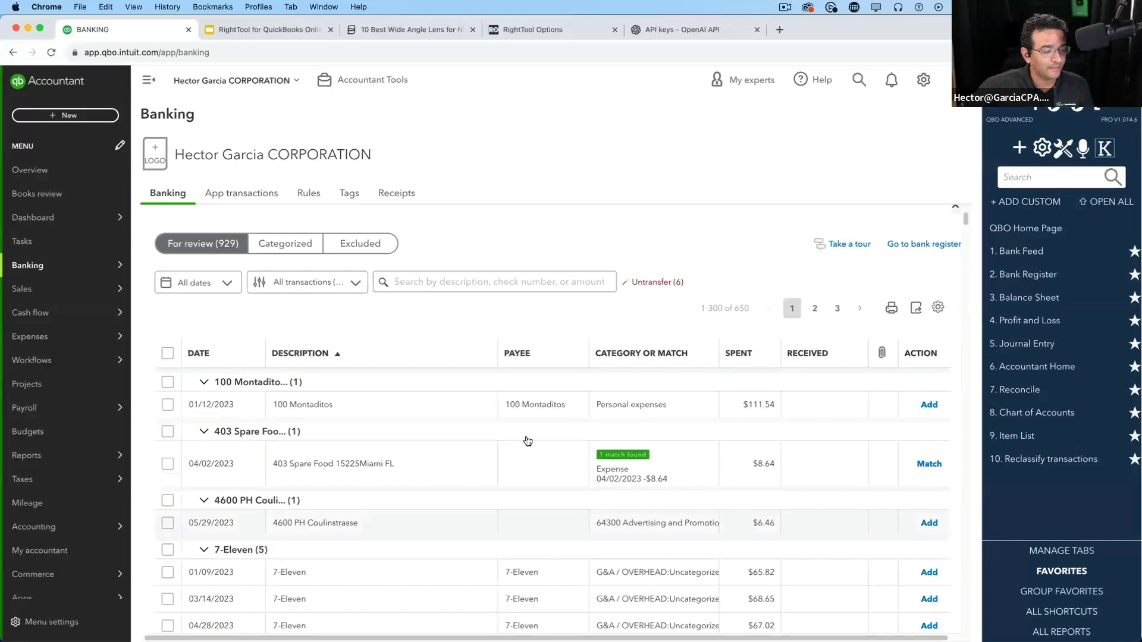
Step: Expand the 4600 PH Coulinstrasse transaction, request a GPT suggestion for it, and review the suggested category before dismissing it
{"action": "left_click", "coordinate": [527, 523]}
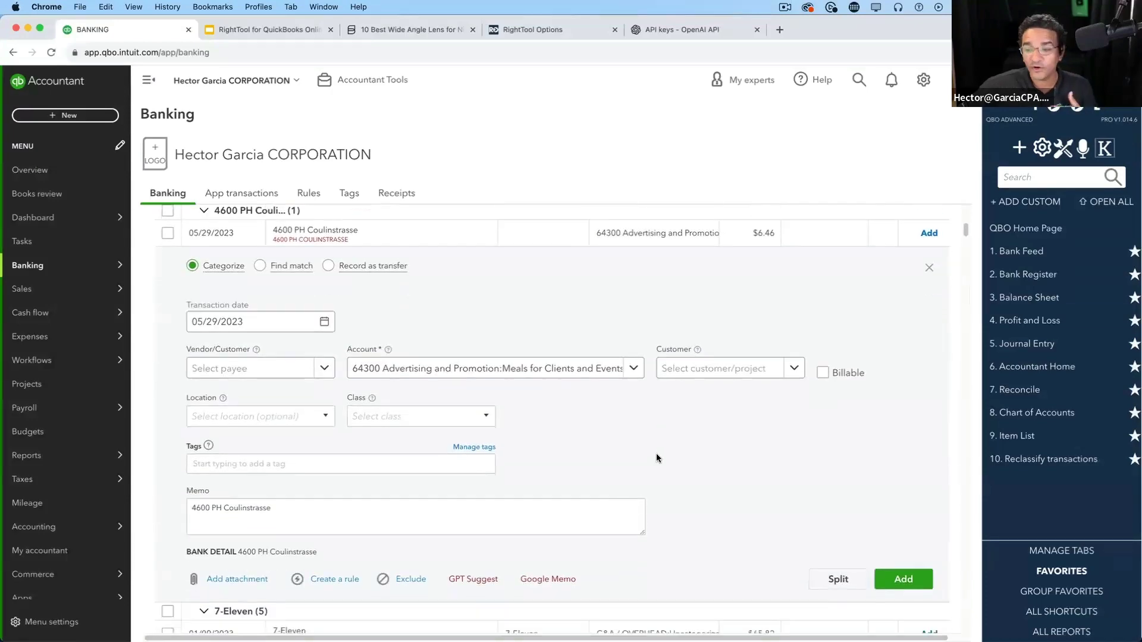
{"action": "scroll", "coordinate": [655, 453], "scroll_direction": "down", "scroll_amount": 2}
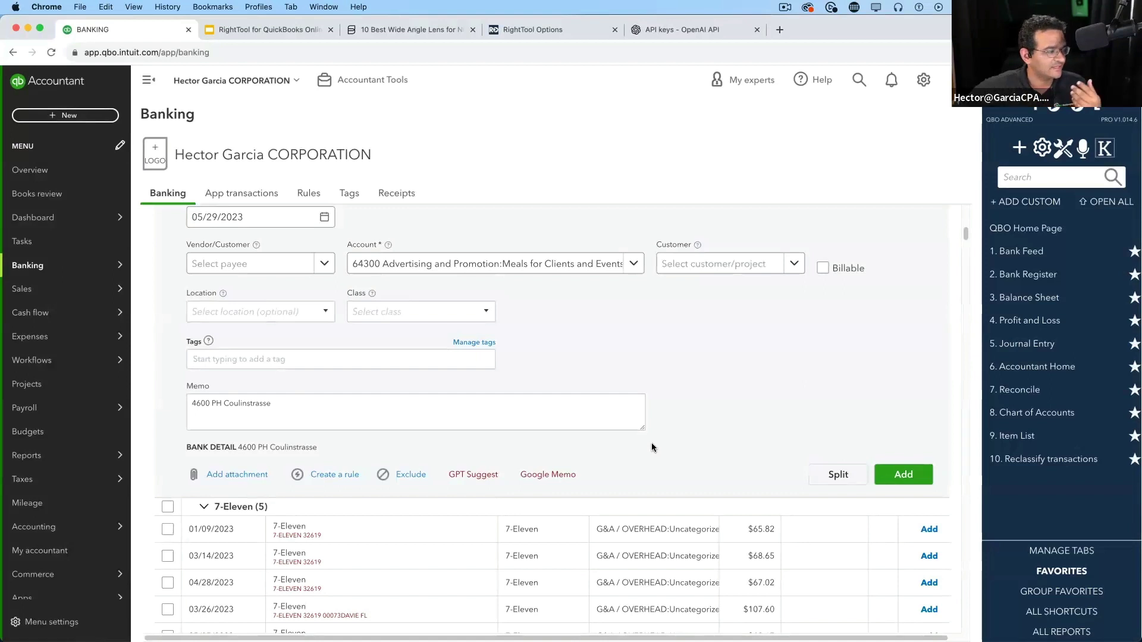
{"action": "scroll", "coordinate": [652, 445], "scroll_direction": "up", "scroll_amount": 2}
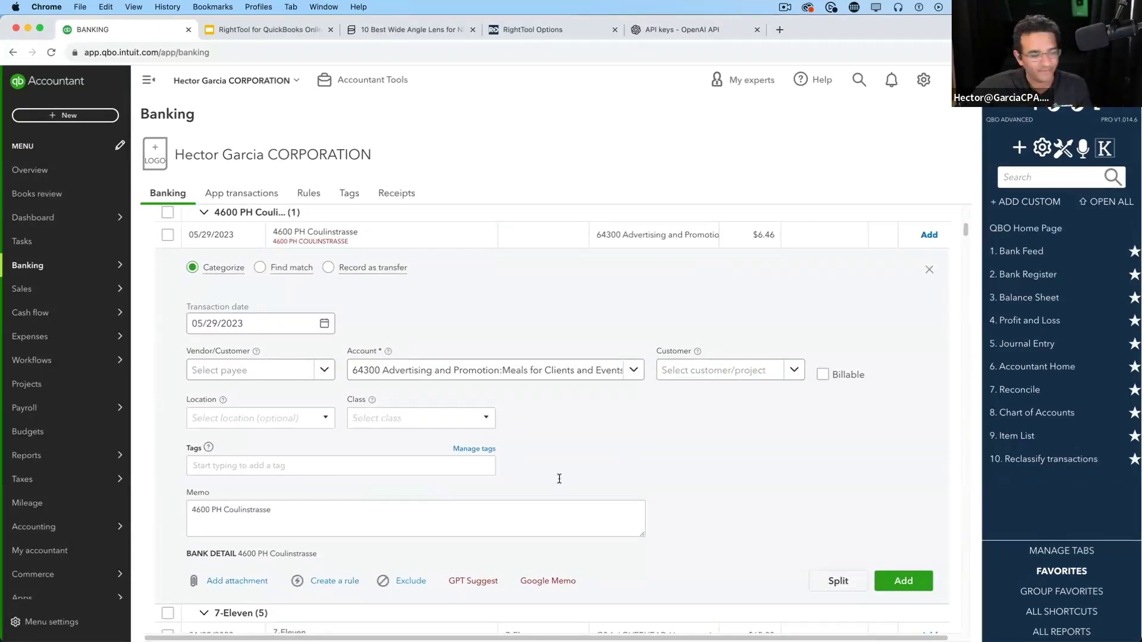
{"action": "left_click", "coordinate": [475, 583]}
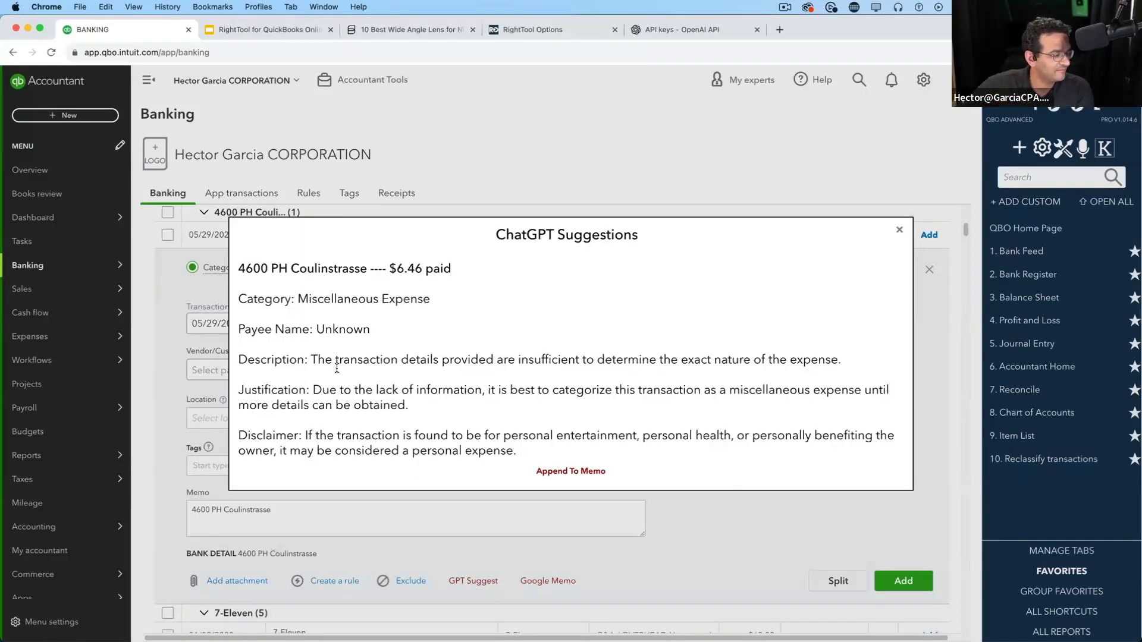
{"action": "left_click_drag", "start_coordinate": [297, 299], "coordinate": [457, 302]}
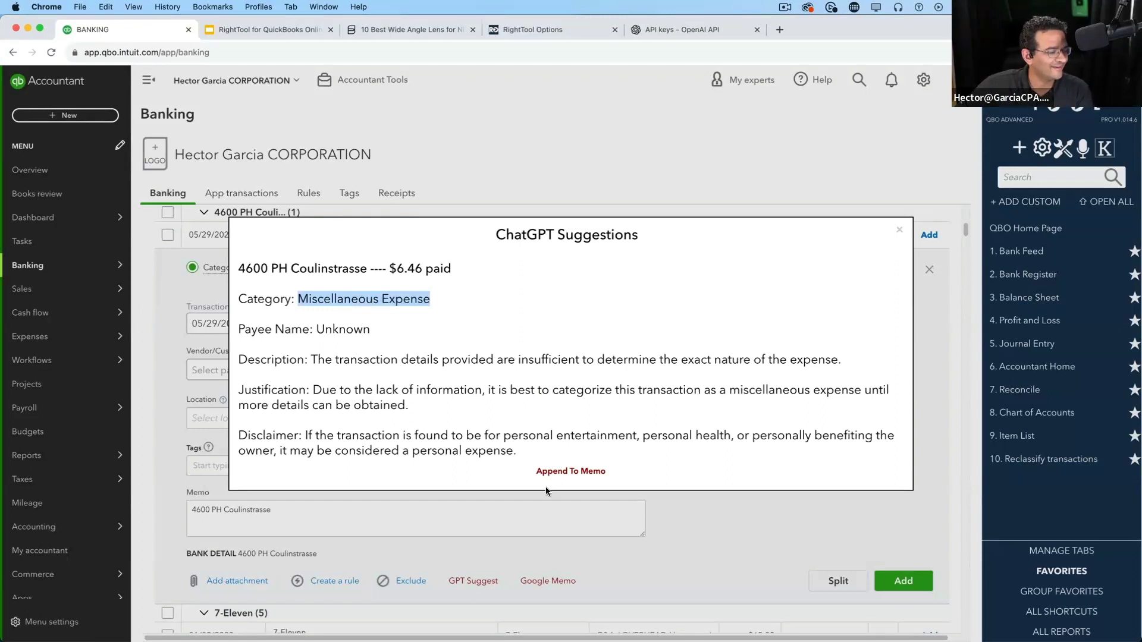
{"action": "left_click", "coordinate": [900, 230]}
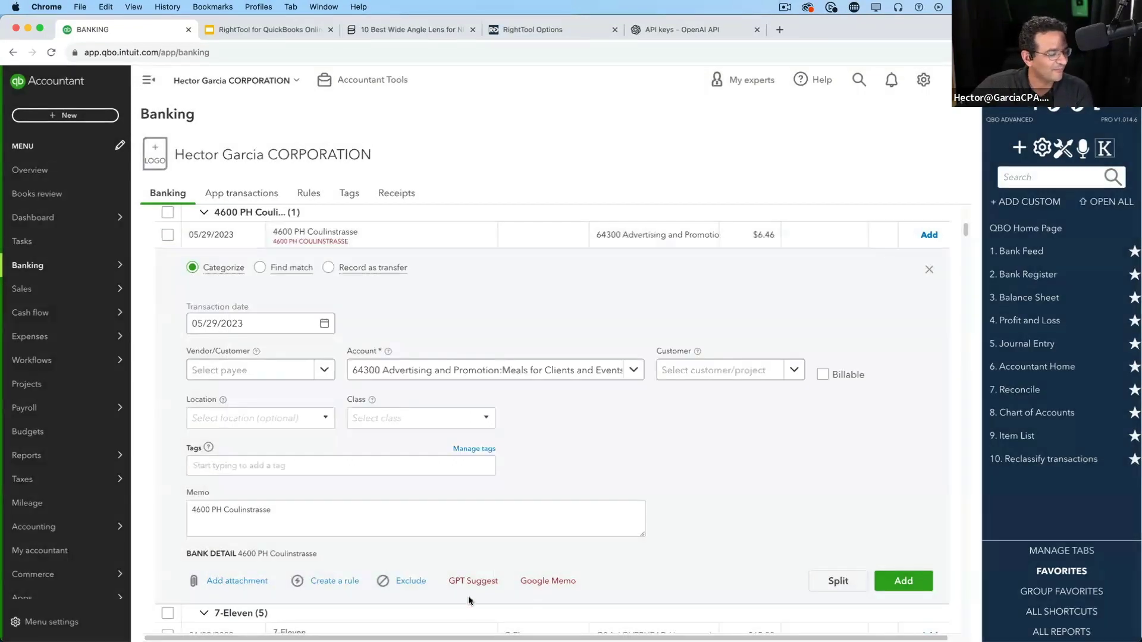
Step: Request another GPT suggestion for the 4600 PH Coulinstrasse transaction, read it, and collapse the transaction
{"action": "left_click", "coordinate": [477, 582]}
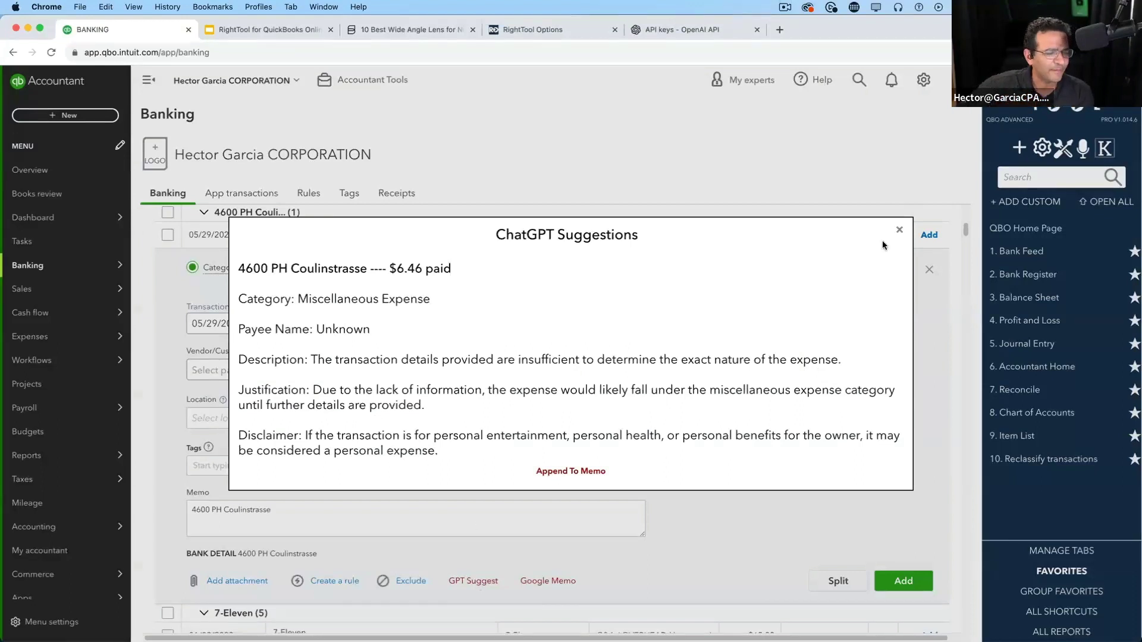
{"action": "left_click", "coordinate": [899, 229]}
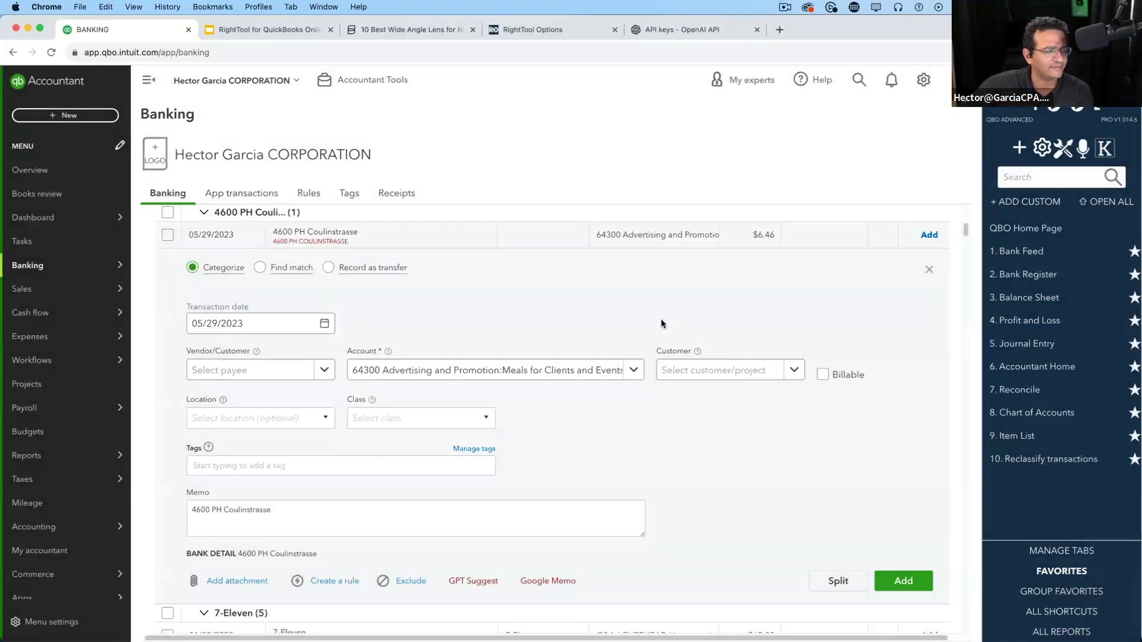
{"action": "left_click", "coordinate": [351, 235]}
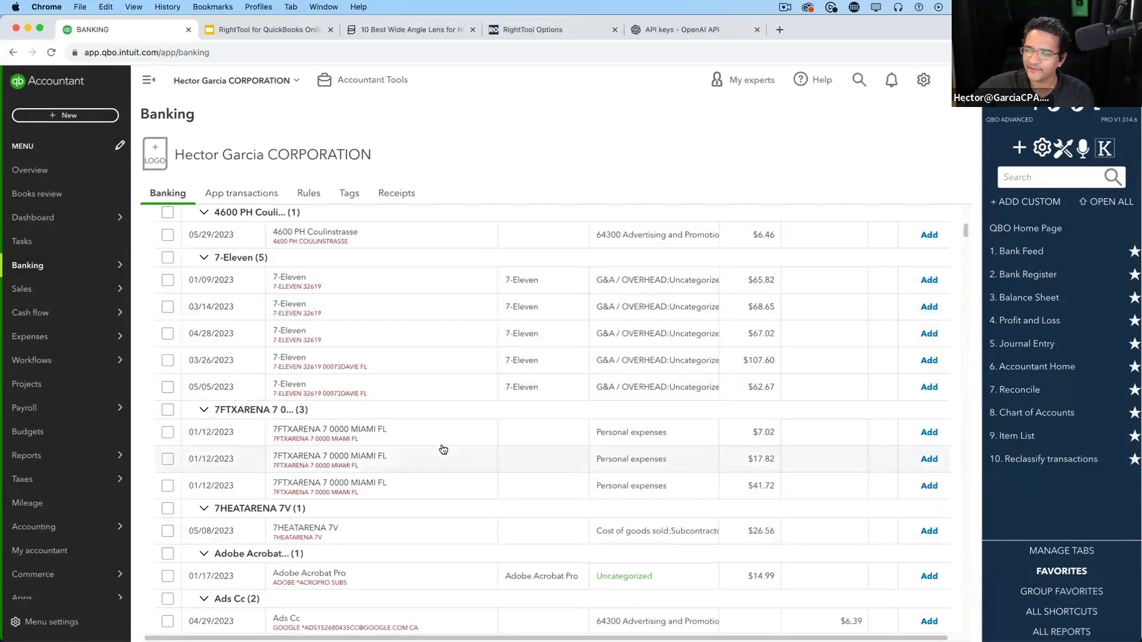
Step: Expand the $7.02 7FTXARENA transaction, inspect its memo, look the memo up on Google, and close the search results window
{"action": "left_click", "coordinate": [465, 444]}
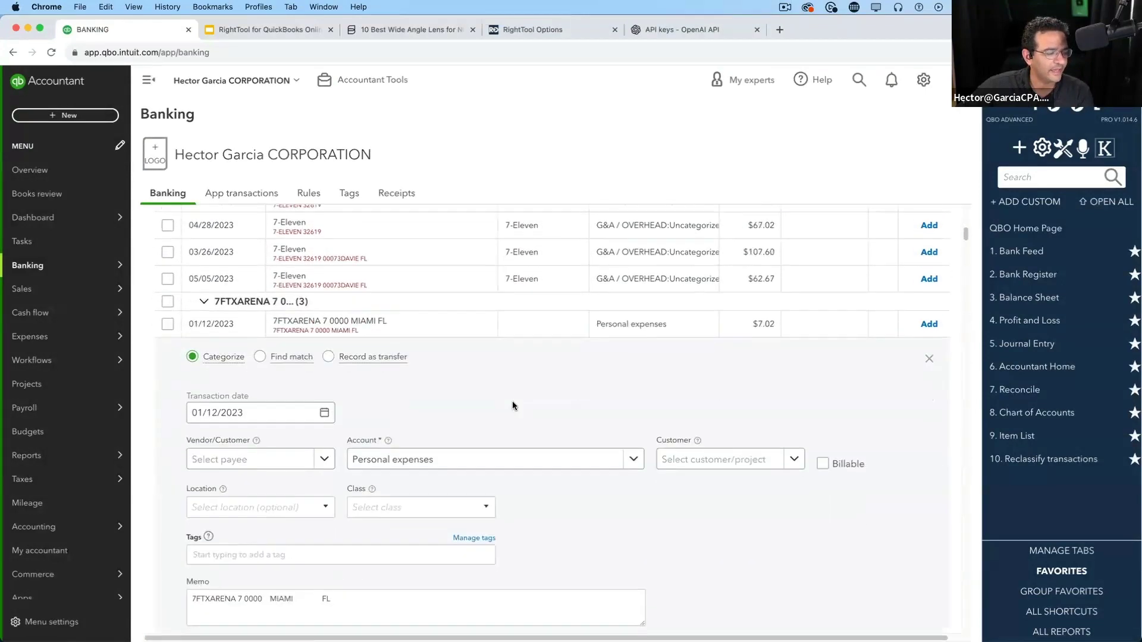
{"action": "scroll", "coordinate": [512, 401], "scroll_direction": "down", "scroll_amount": 4}
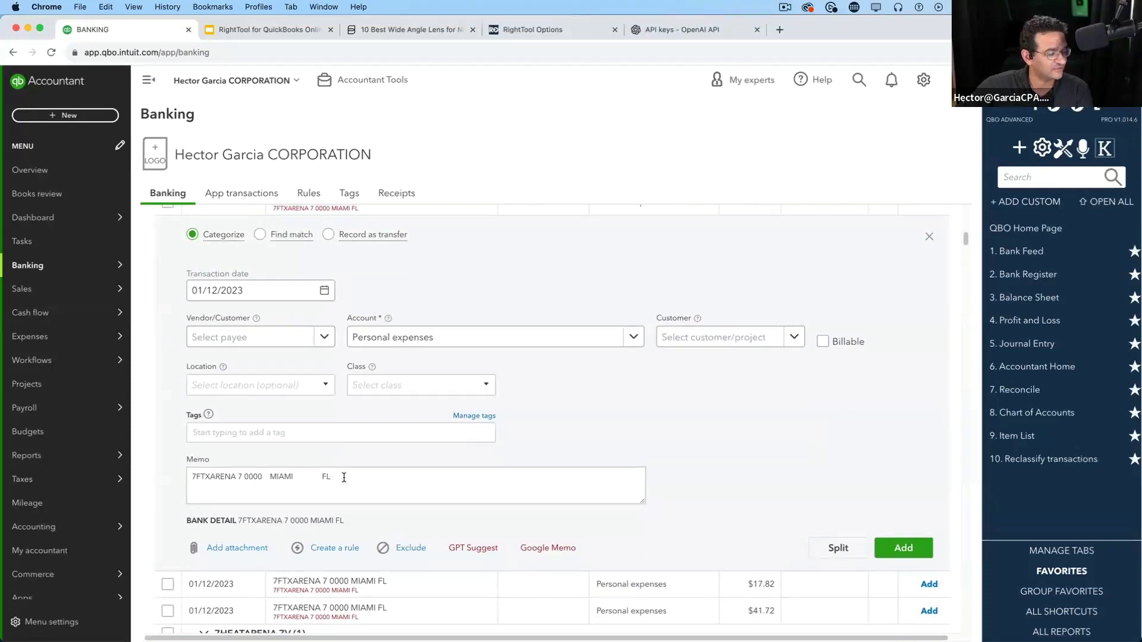
{"action": "left_click_drag", "start_coordinate": [344, 478], "coordinate": [166, 477]}
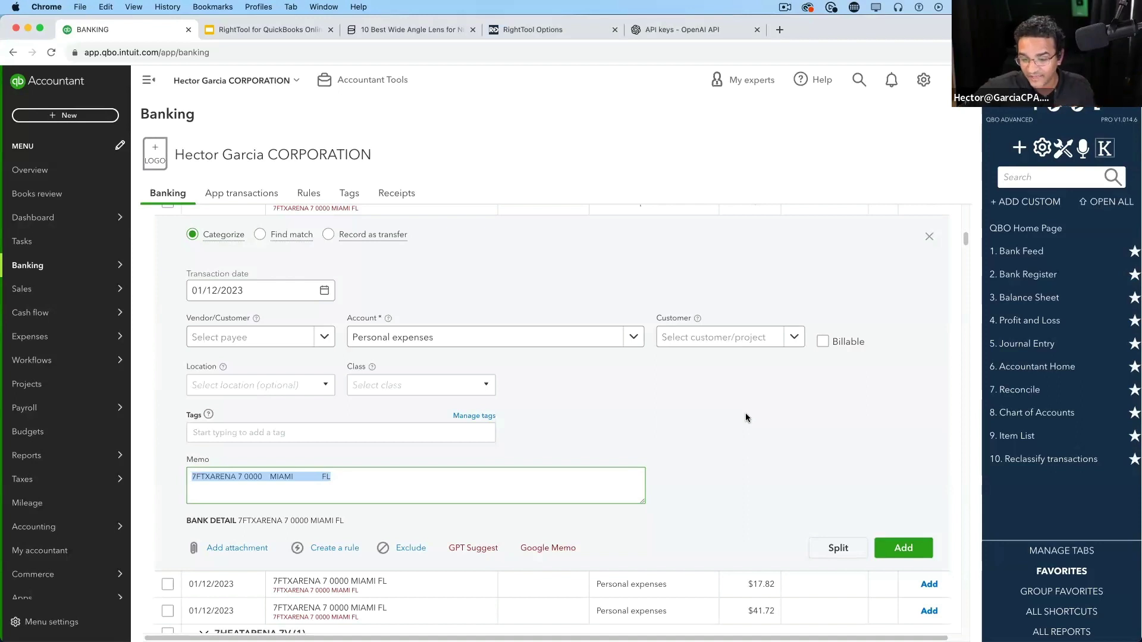
{"action": "left_click", "coordinate": [410, 498]}
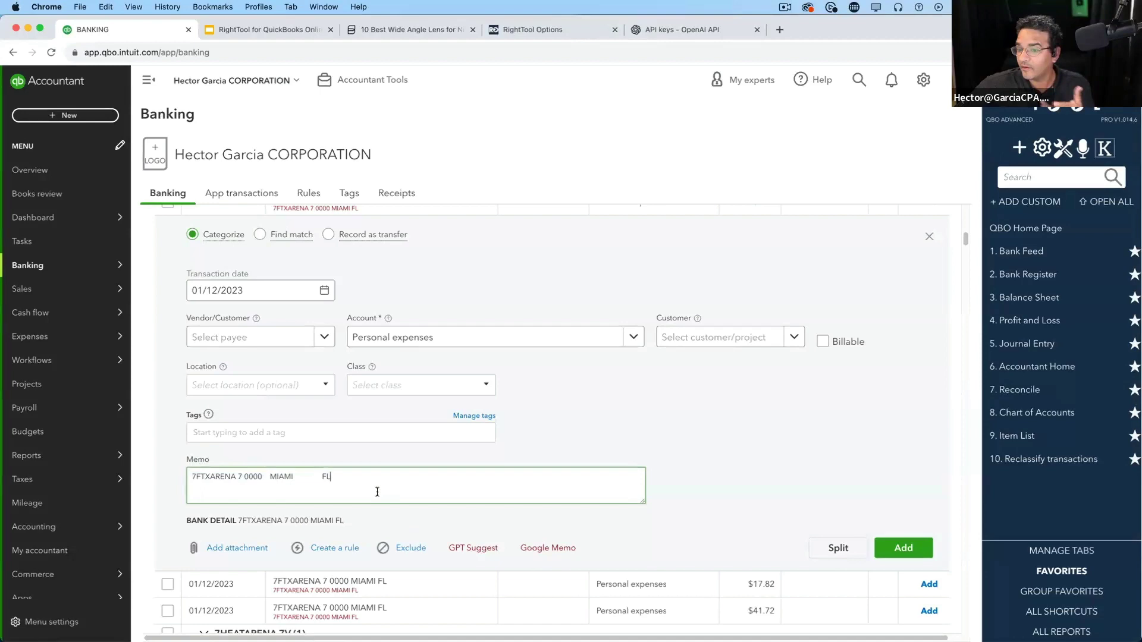
{"action": "left_click", "coordinate": [556, 548]}
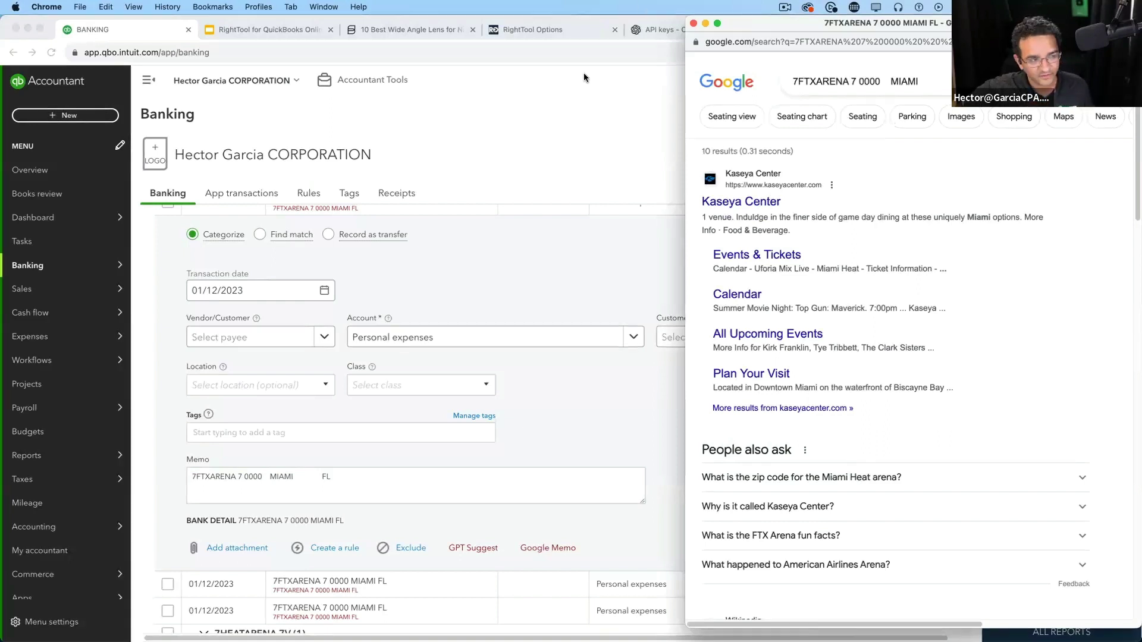
{"action": "left_click", "coordinate": [693, 22]}
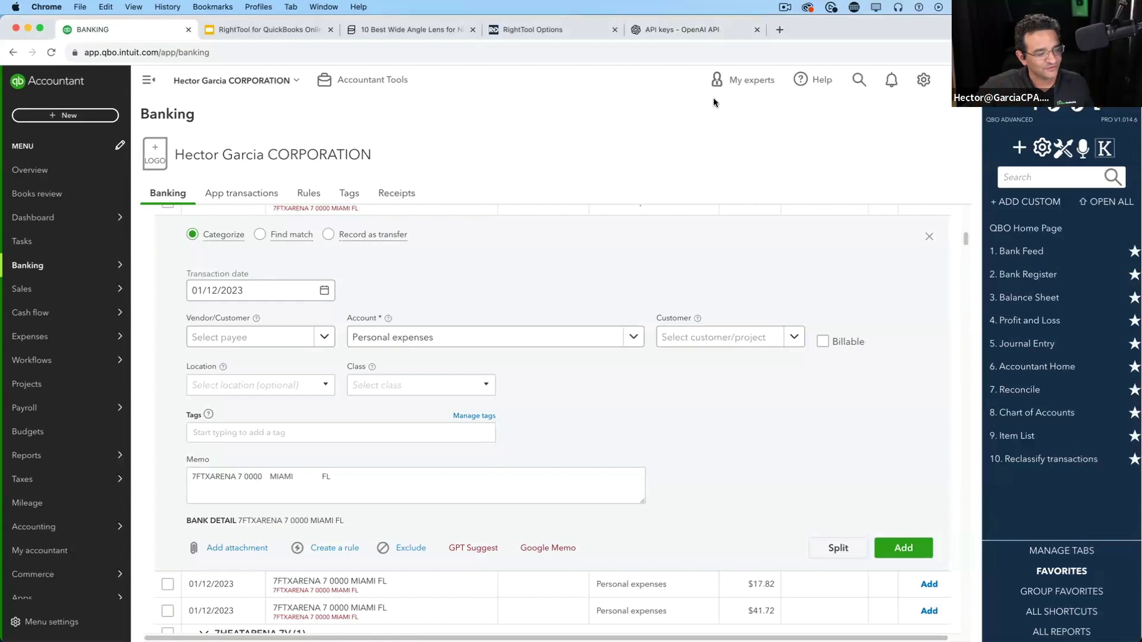
Step: Request a GPT suggestion for the $7.02 7FTXARENA transaction and review its category, payee name, description, justification and disclaimer
{"action": "left_click", "coordinate": [476, 548]}
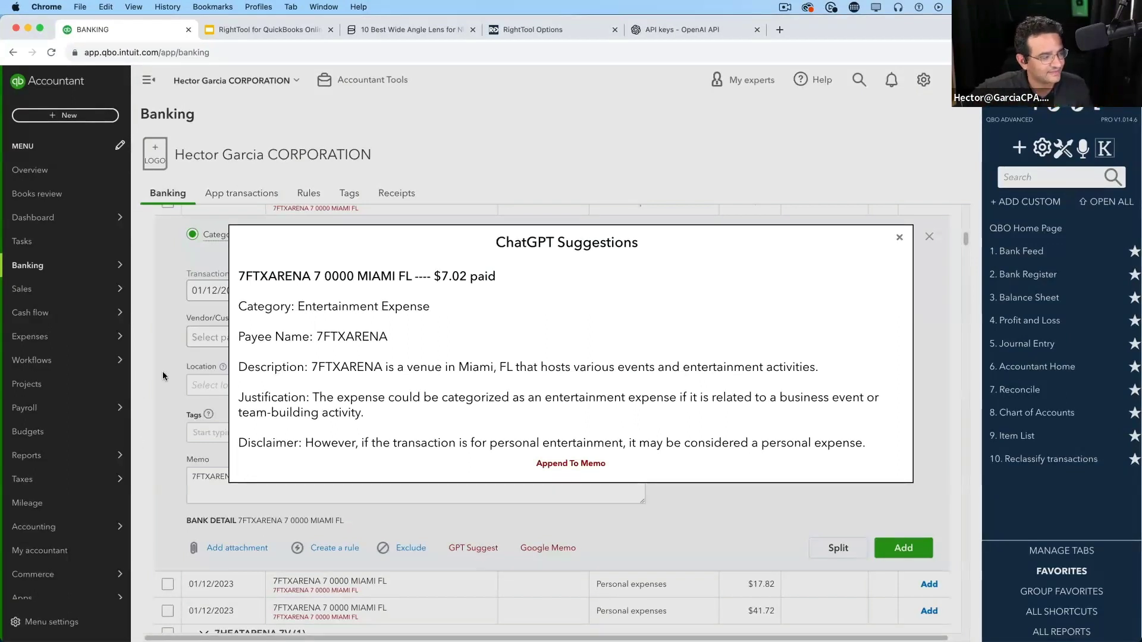
{"action": "left_click_drag", "start_coordinate": [297, 307], "coordinate": [466, 315]}
{"action": "left_click_drag", "start_coordinate": [391, 340], "coordinate": [303, 338]}
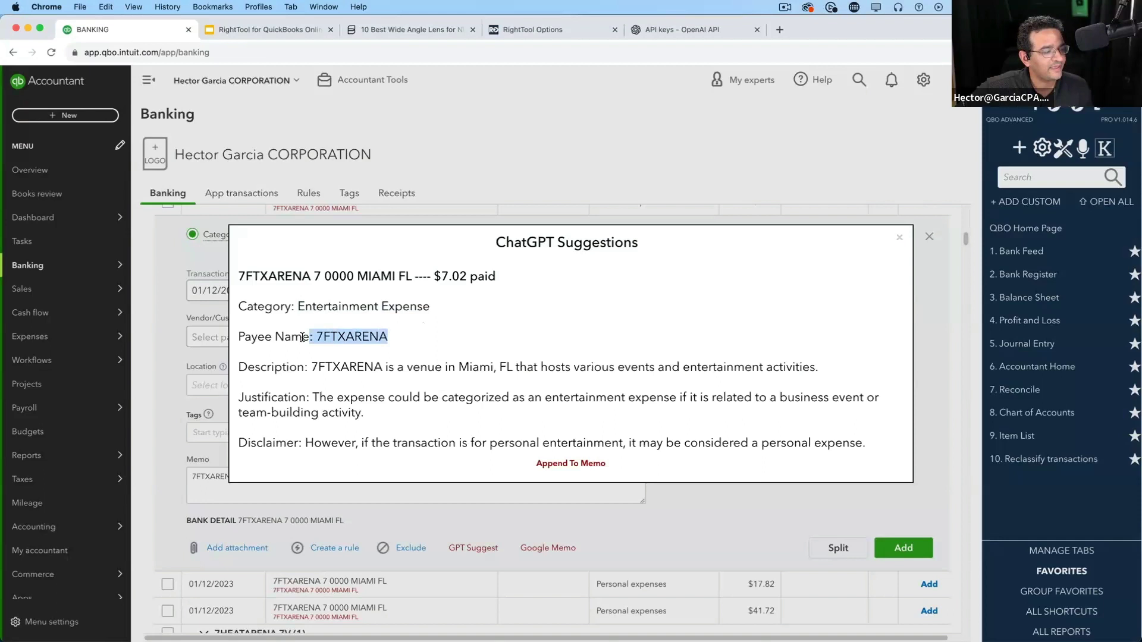
{"action": "left_click", "coordinate": [361, 364]}
{"action": "left_click_drag", "start_coordinate": [419, 367], "coordinate": [822, 371]}
{"action": "left_click", "coordinate": [822, 371]}
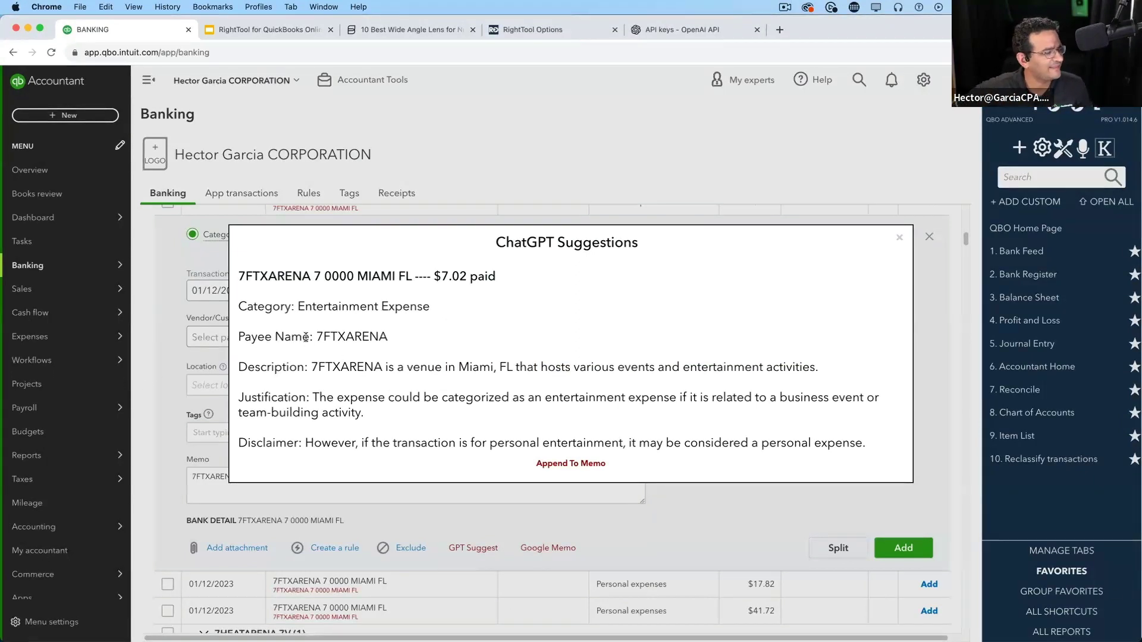
{"action": "left_click_drag", "start_coordinate": [236, 307], "coordinate": [858, 446]}
{"action": "mouse_move", "coordinate": [791, 639]}
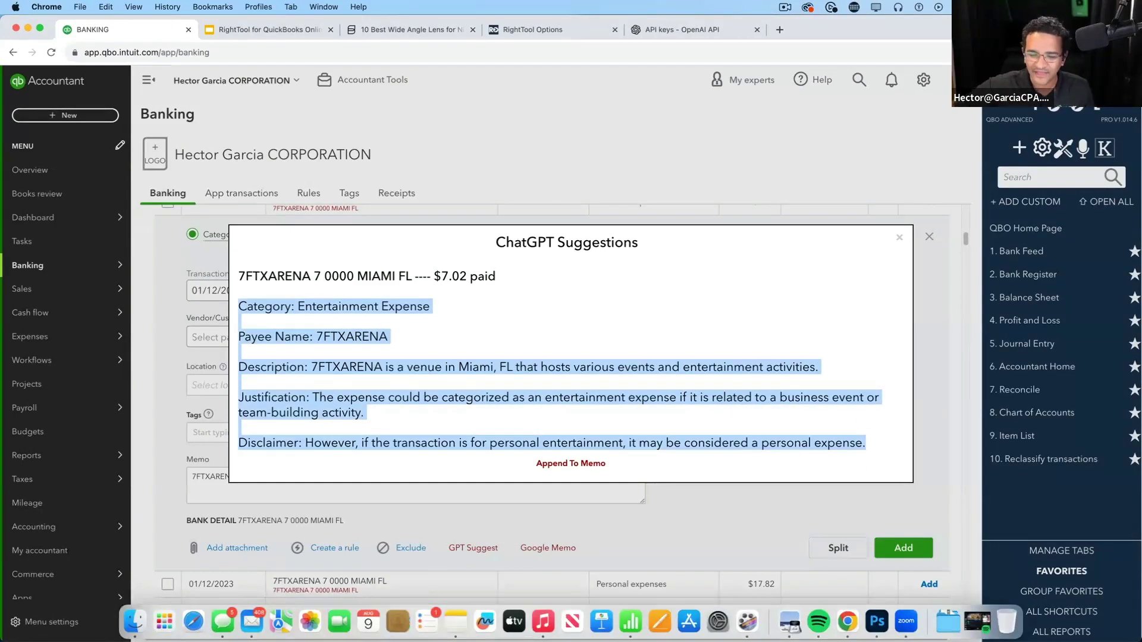
{"action": "left_click", "coordinate": [311, 443]}
{"action": "left_click_drag", "start_coordinate": [250, 445], "coordinate": [872, 448]}
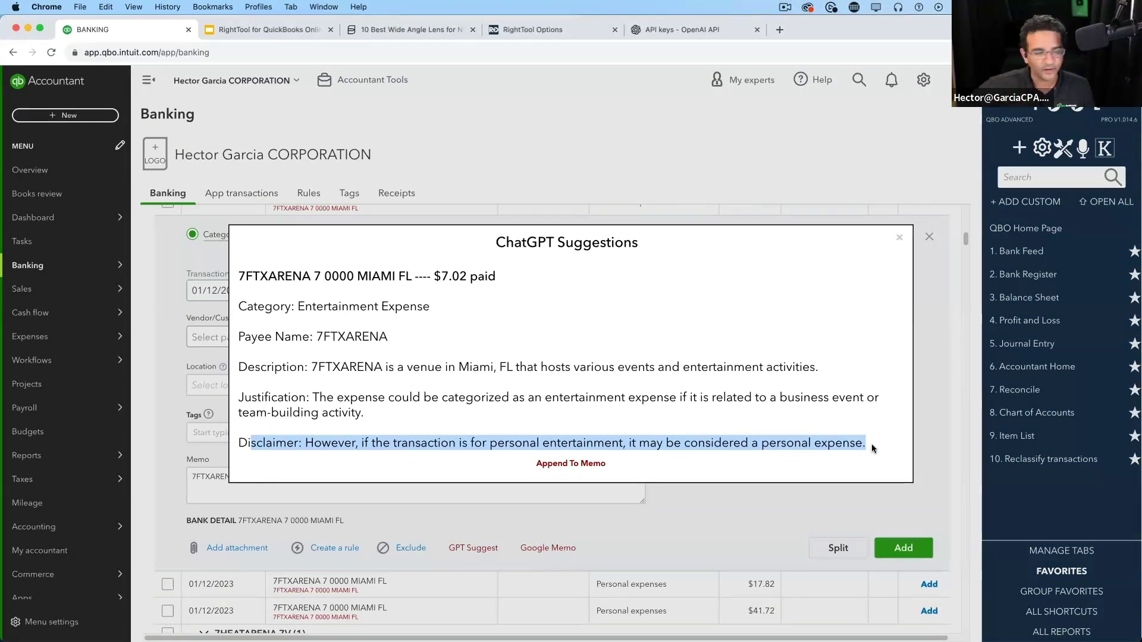
{"action": "left_click", "coordinate": [899, 237]}
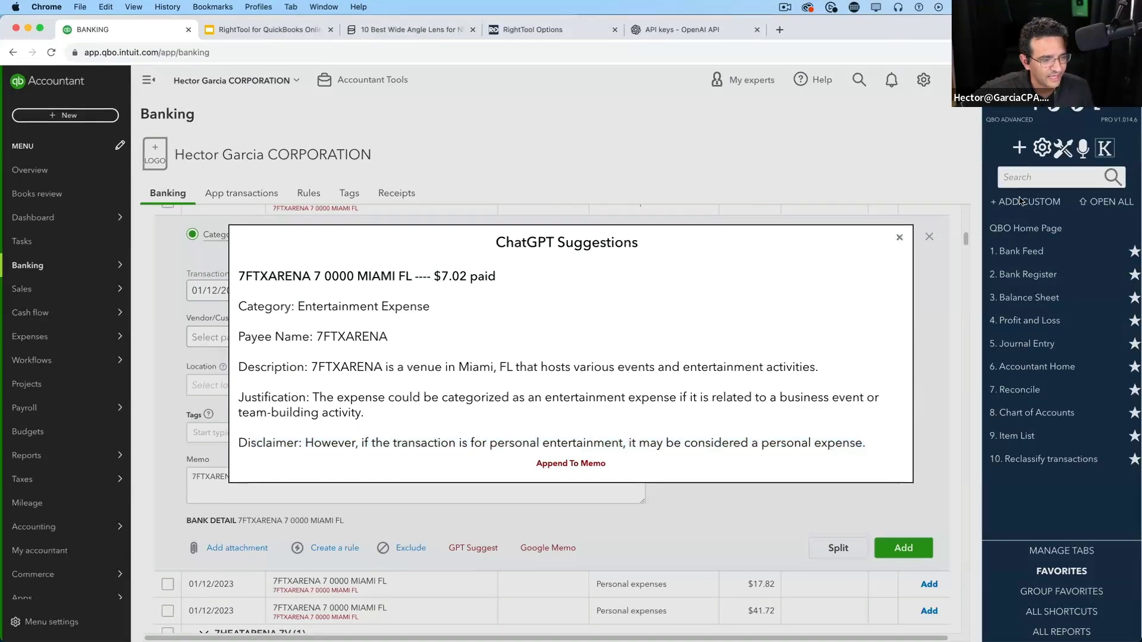
Step: Open RightTool's AI PRO options and review the custom prompt and ChatGPT4 API key settings, leaving Skip Custom Bank Text on
{"action": "left_click", "coordinate": [1063, 151]}
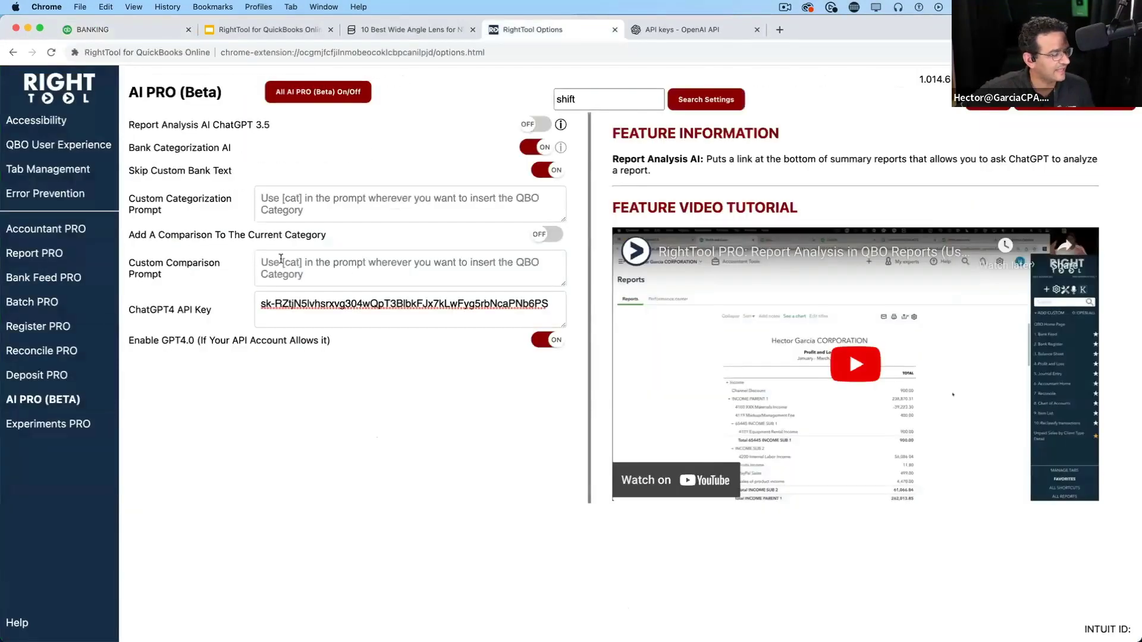
{"action": "left_click", "coordinate": [298, 194]}
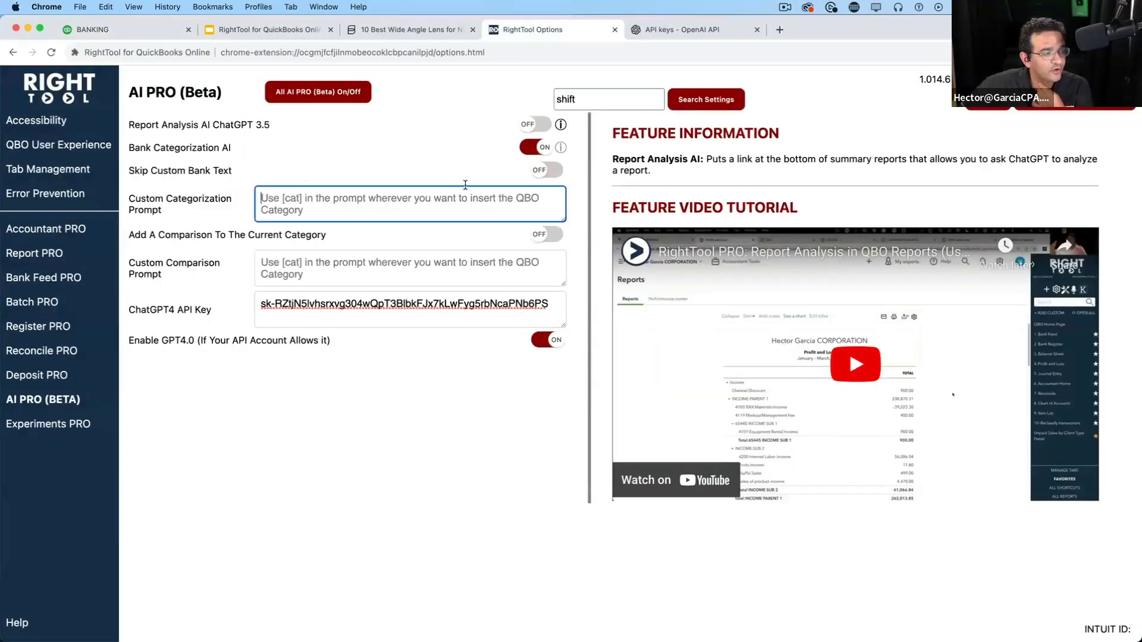
{"action": "left_click", "coordinate": [537, 172]}
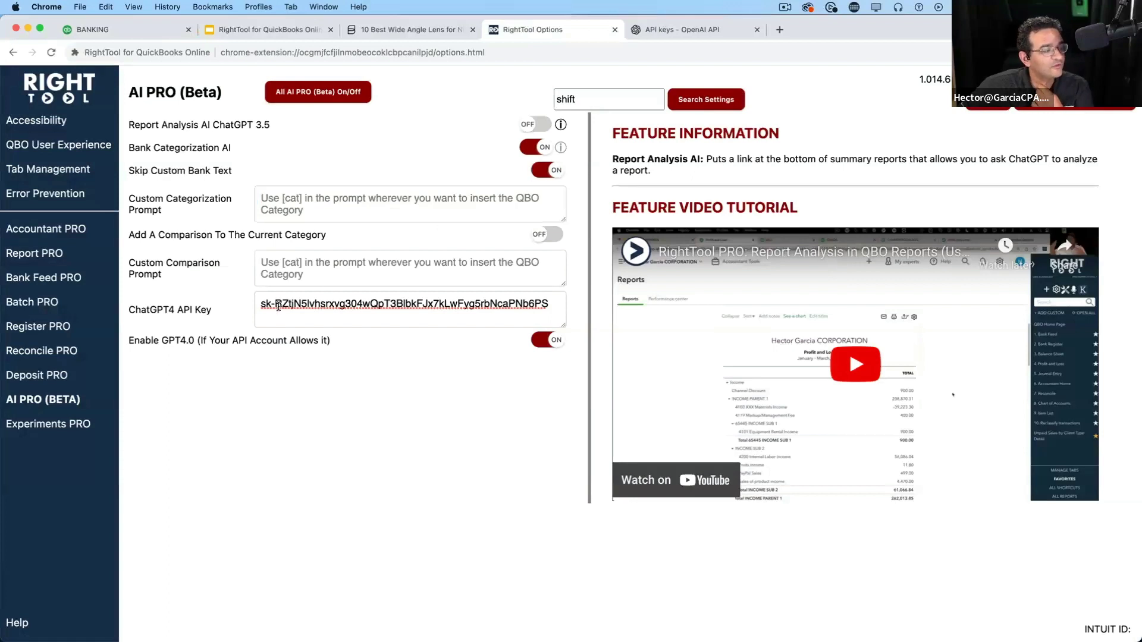
{"action": "left_click_drag", "start_coordinate": [275, 306], "coordinate": [563, 317]}
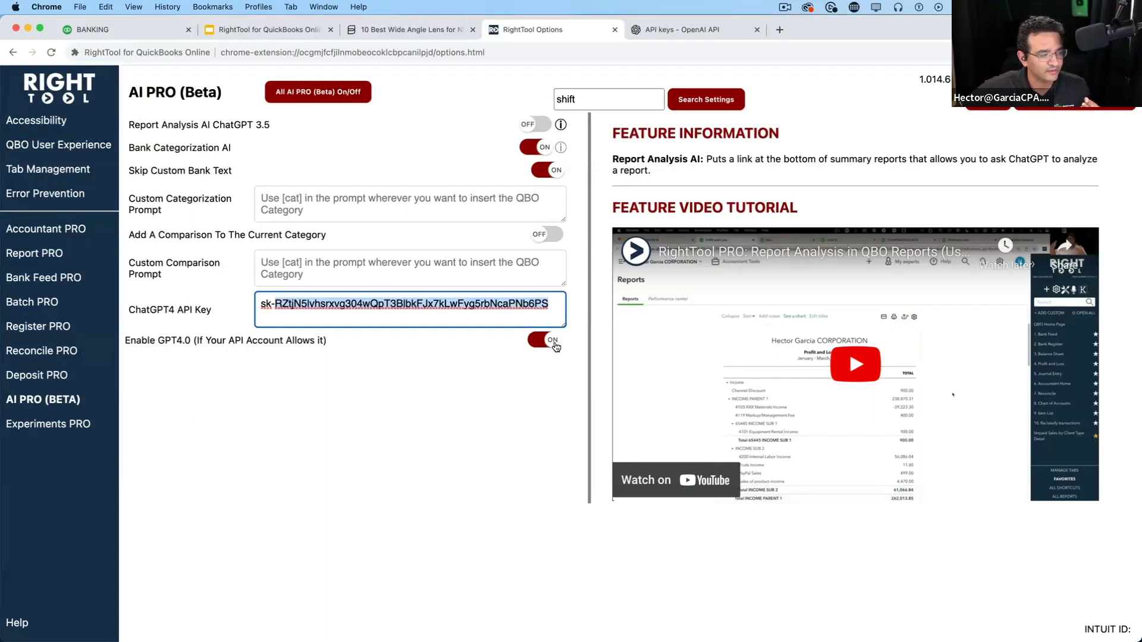
{"action": "left_click", "coordinate": [531, 304]}
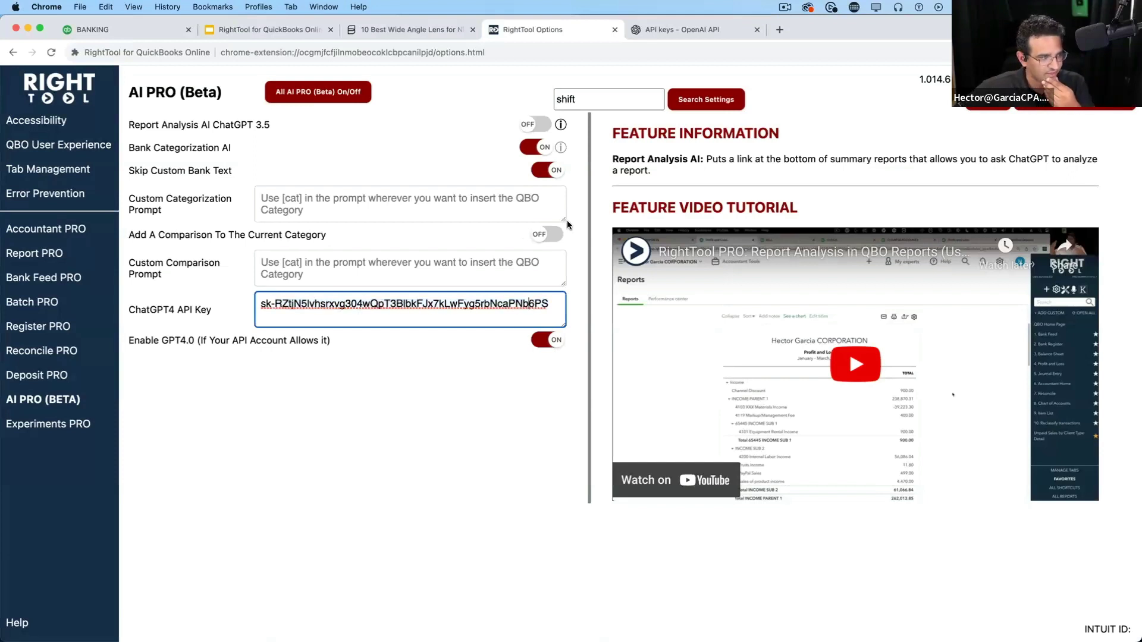
Step: Enlarge the Custom Categorization Prompt box and begin the prompt with "I am going to give you"
{"action": "left_click_drag", "start_coordinate": [566, 223], "coordinate": [610, 385]}
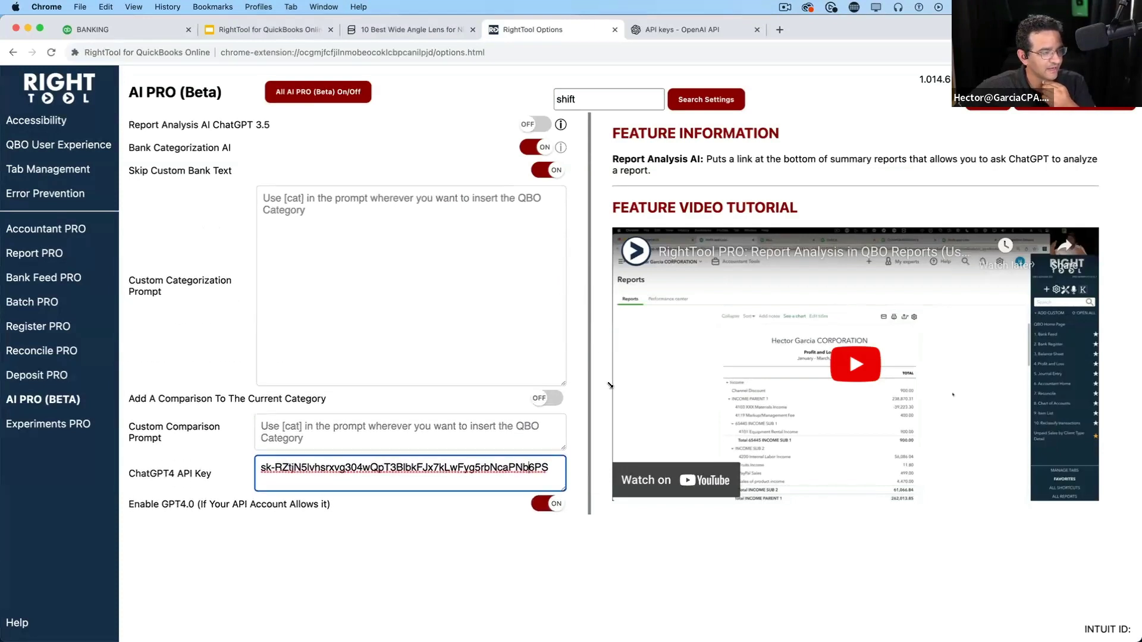
{"action": "left_click", "coordinate": [371, 249]}
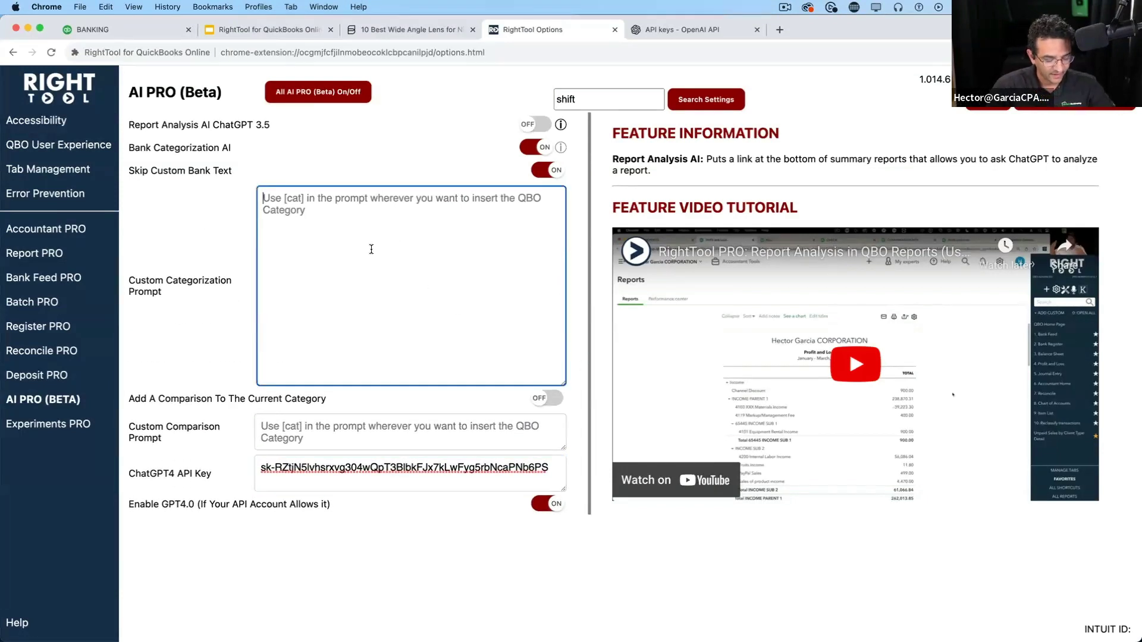
{"action": "type", "text": "I am goping to "}
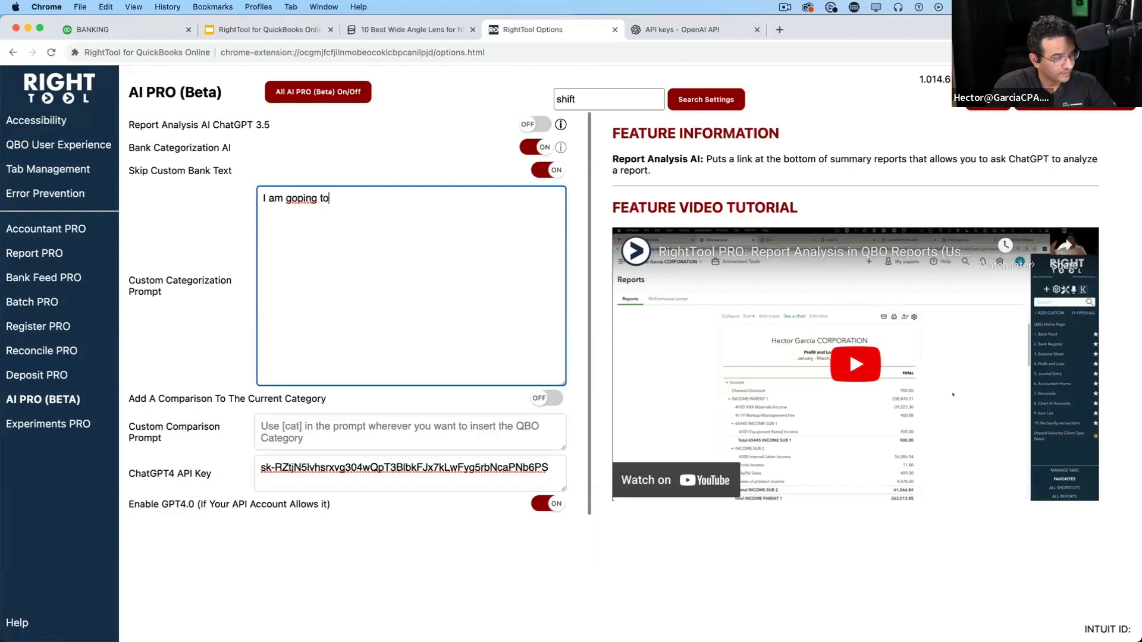
{"action": "type", "text": "give you"}
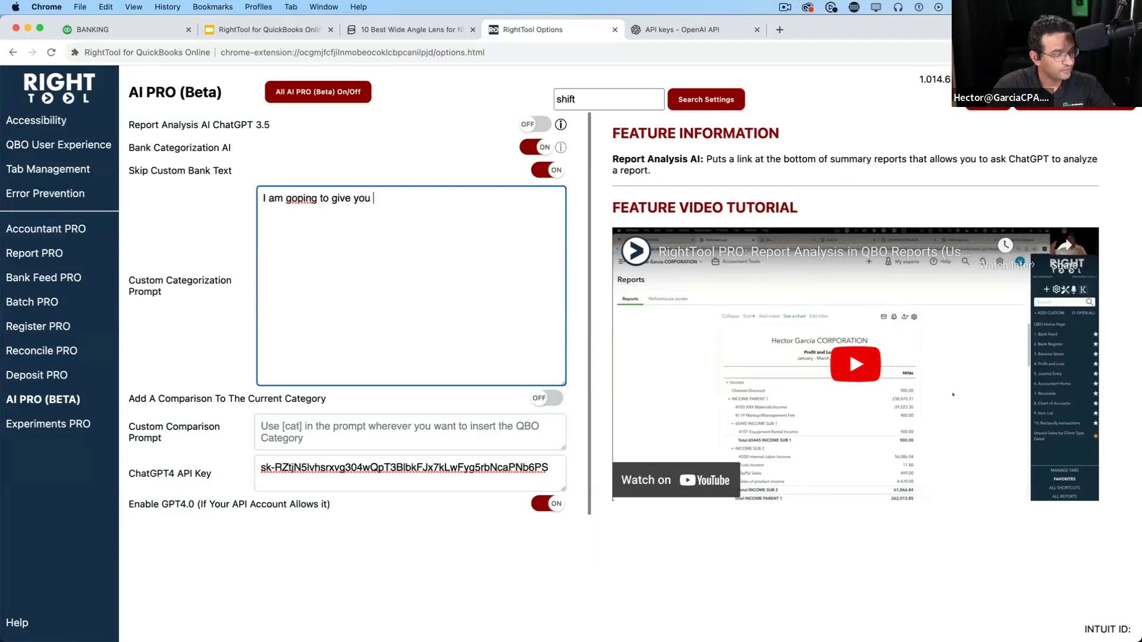
{"action": "right_click", "coordinate": [300, 202]}
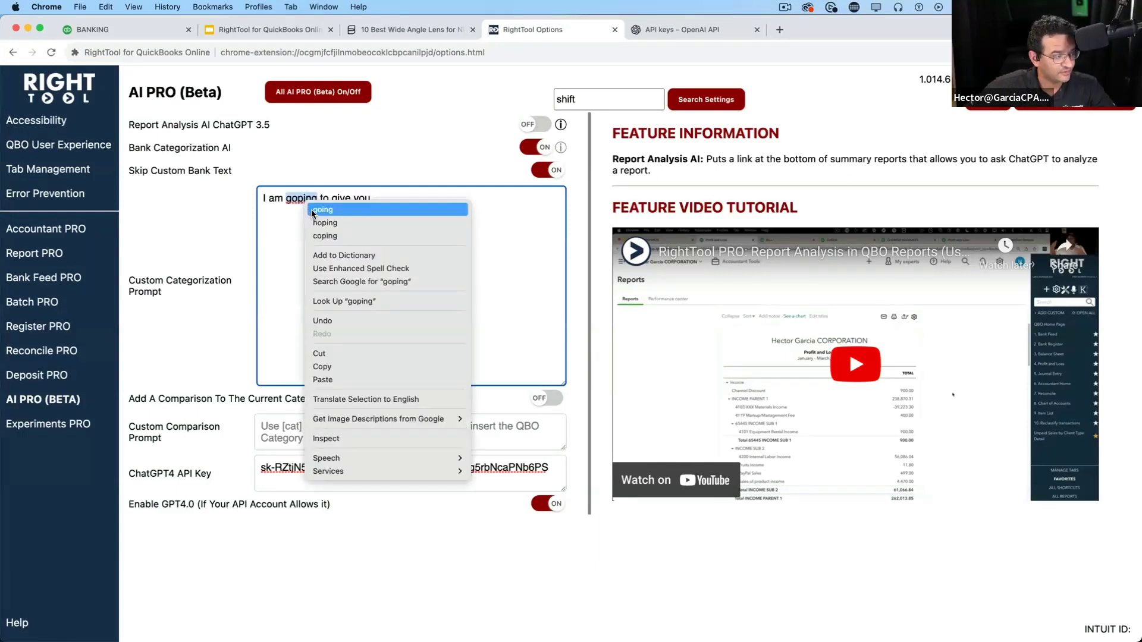
{"action": "left_click", "coordinate": [311, 211]}
{"action": "key", "text": "super+equal"}
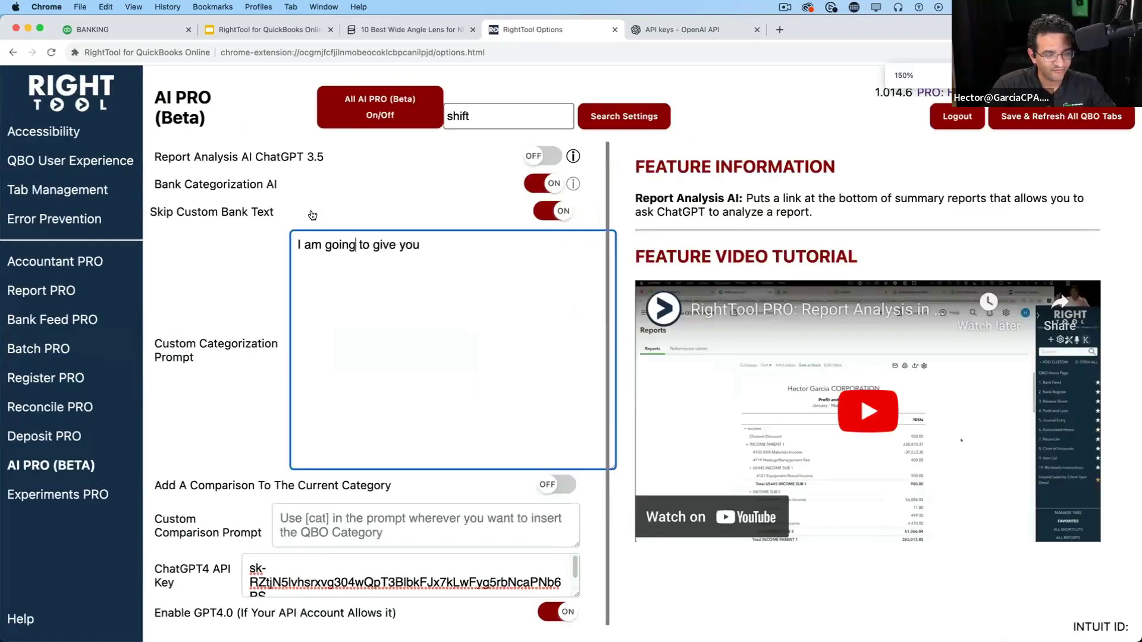
{"action": "key", "text": "super+minus"}
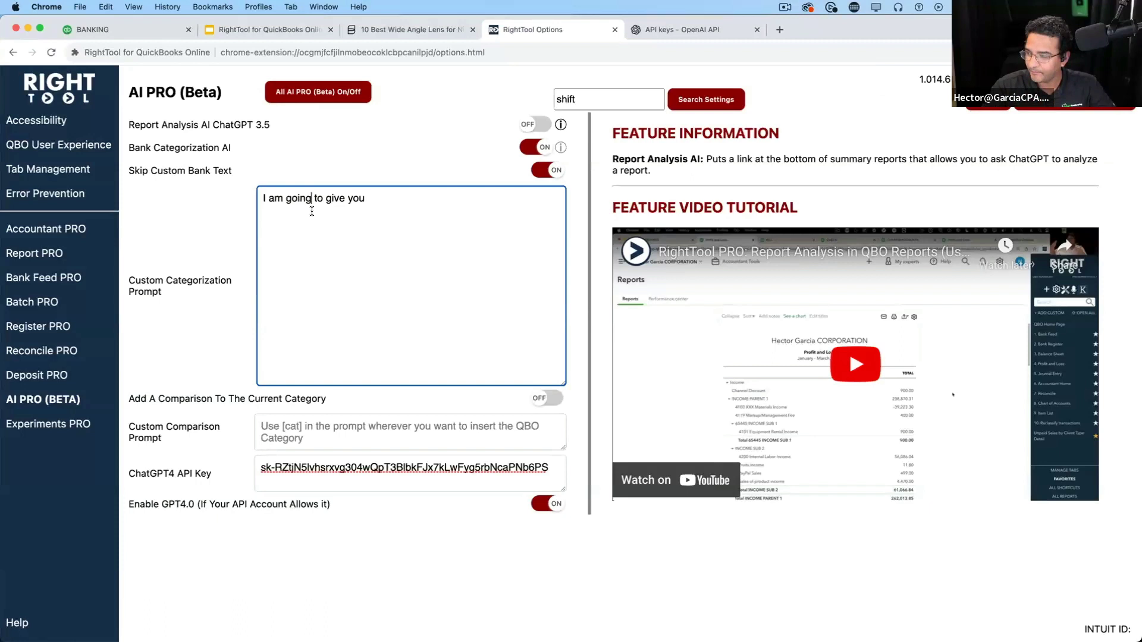
Step: Continue the categorization prompt with "a transaction from my credit card with an ammount,"
{"action": "left_click", "coordinate": [369, 204]}
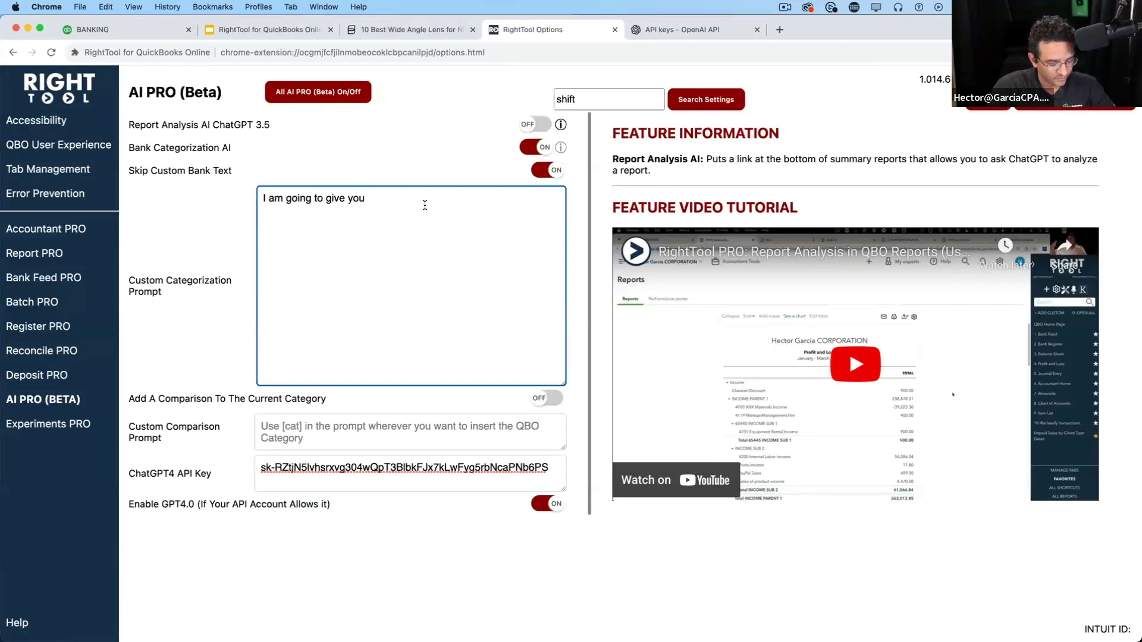
{"action": "type", "text": "a transaction fro"}
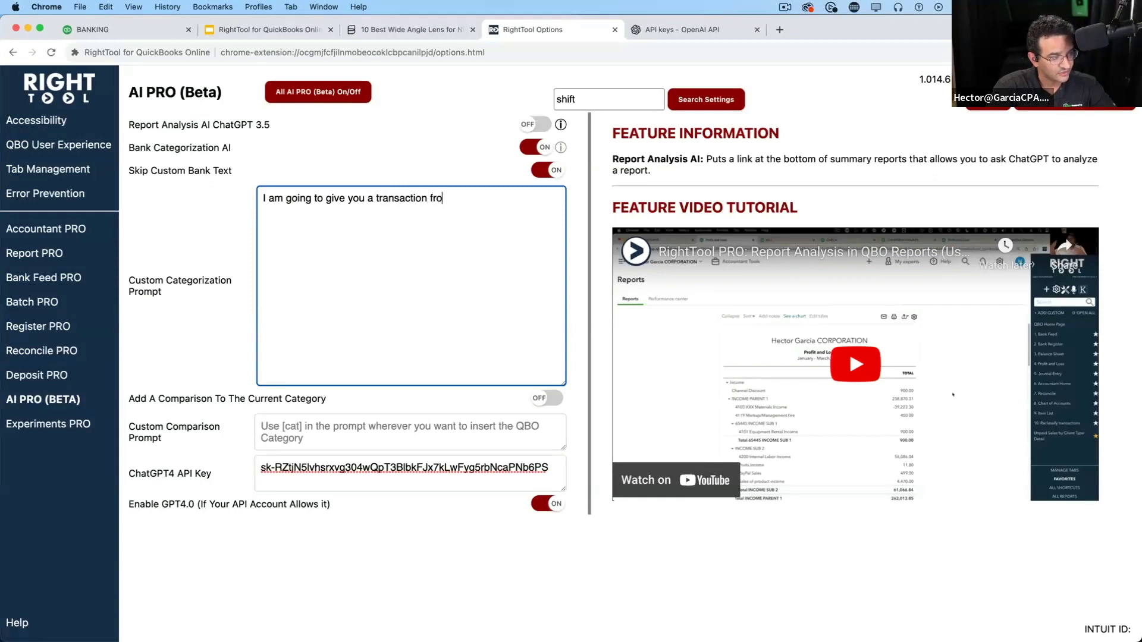
{"action": "type", "text": "m my credi"}
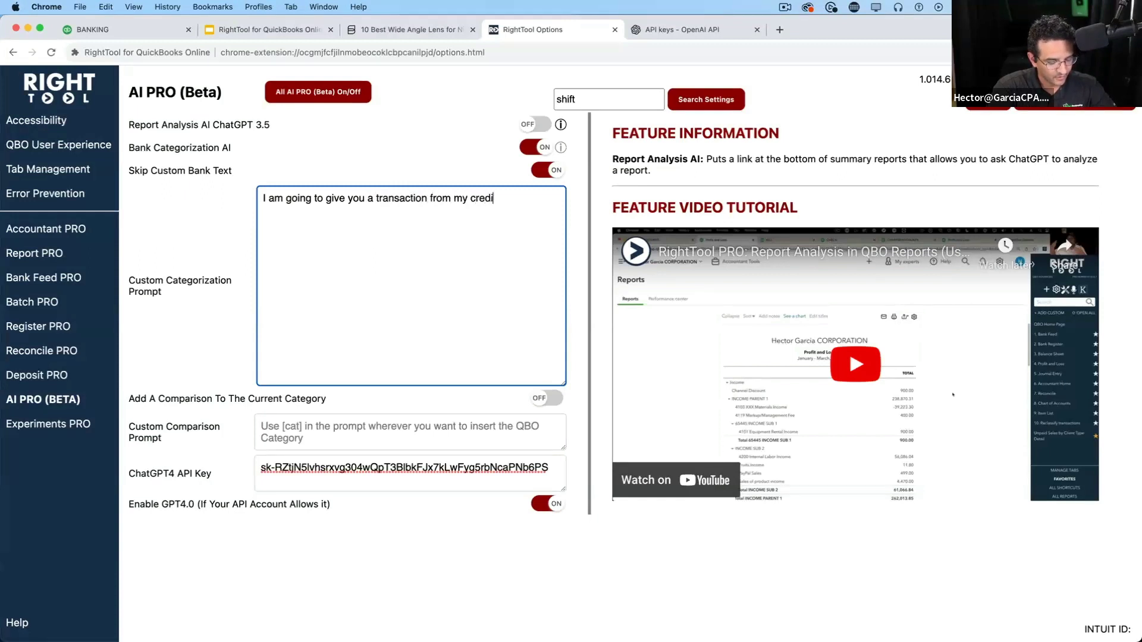
{"action": "type", "text": "t card "}
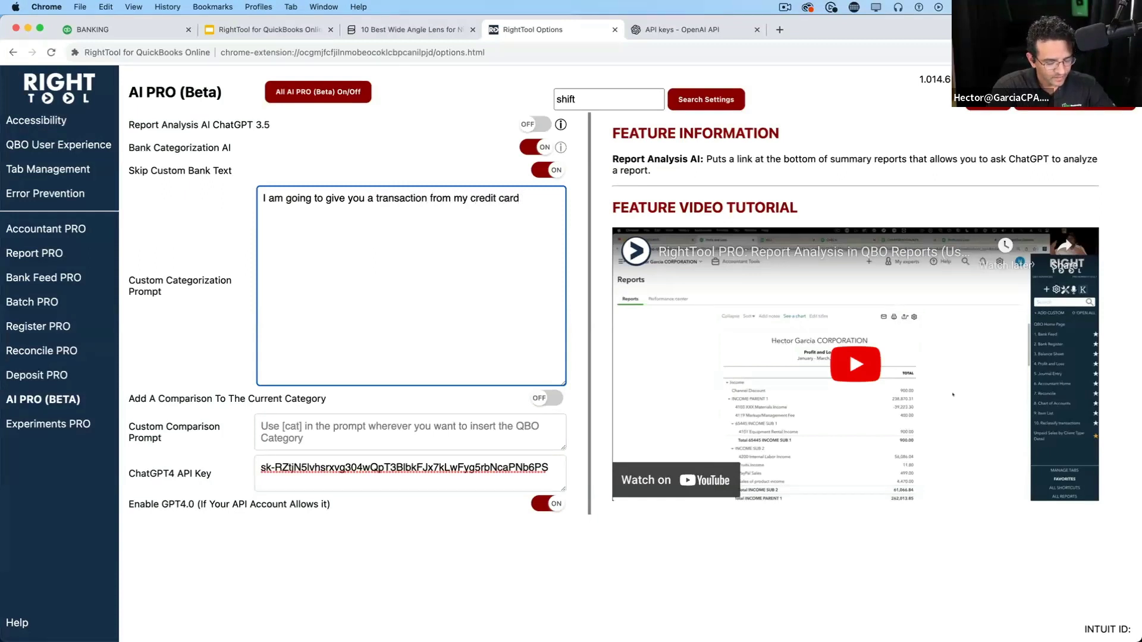
{"action": "type", "text": "with an ammo"}
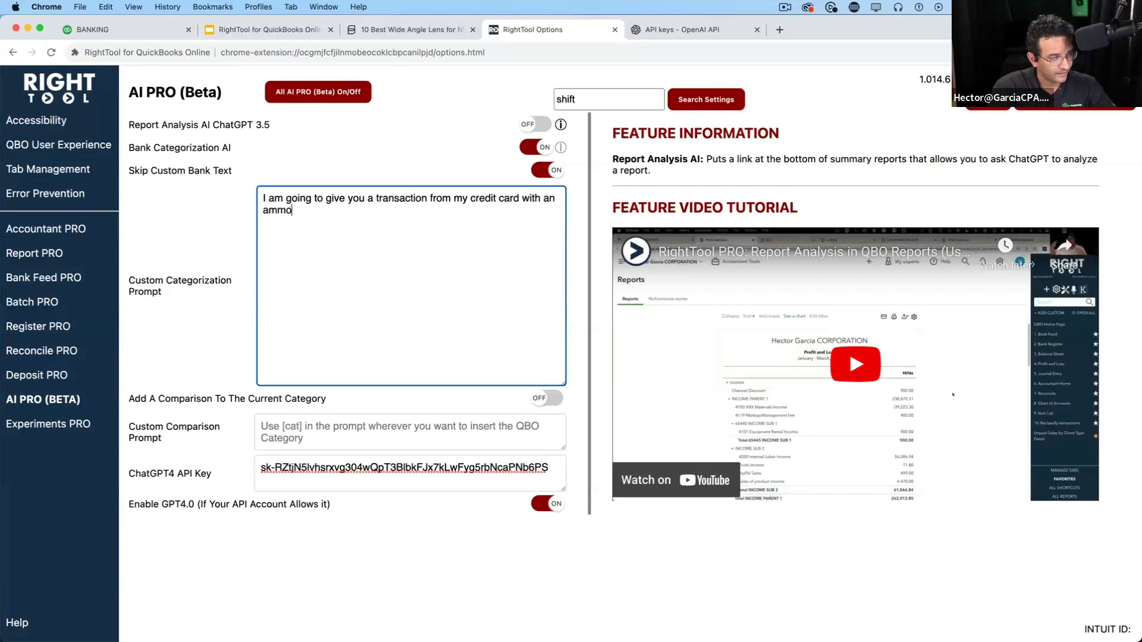
{"action": "type", "text": "unt. I w"}
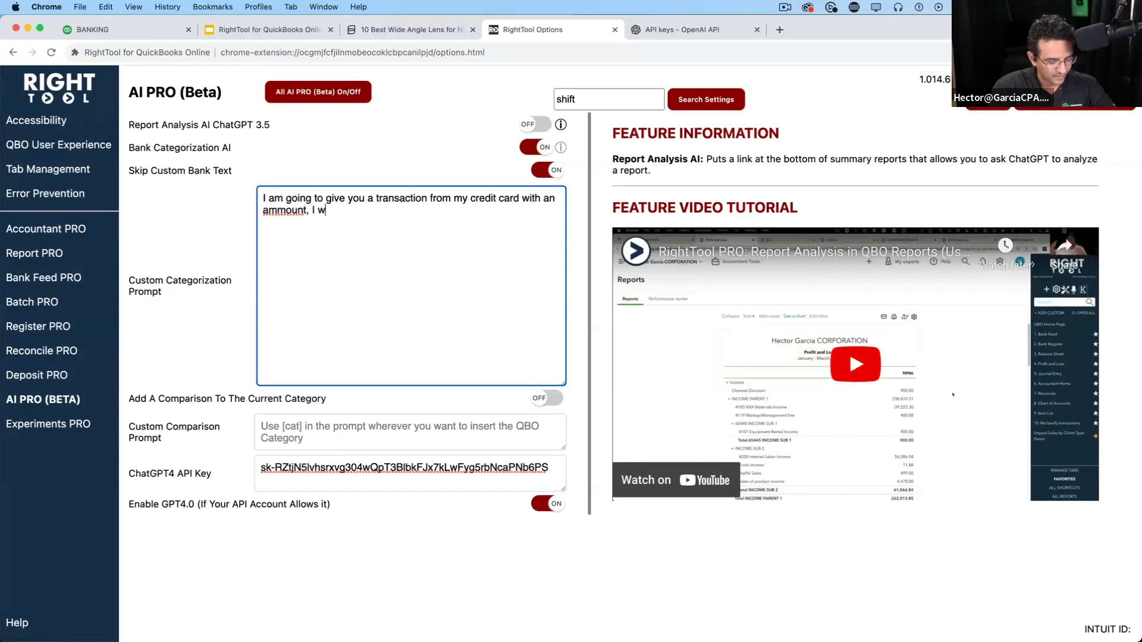
Step: Extend the prompt with the request "I want you to give me the best possible guess for Payee and Expense Category"
{"action": "type", "text": "ant you to g"}
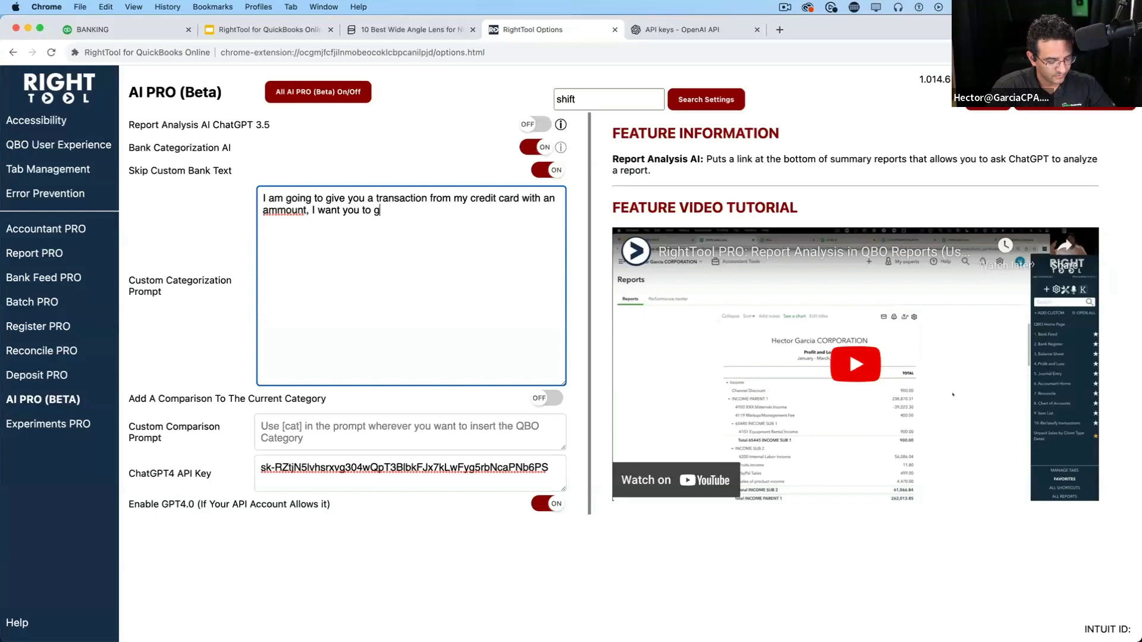
{"action": "type", "text": "ive me the best "}
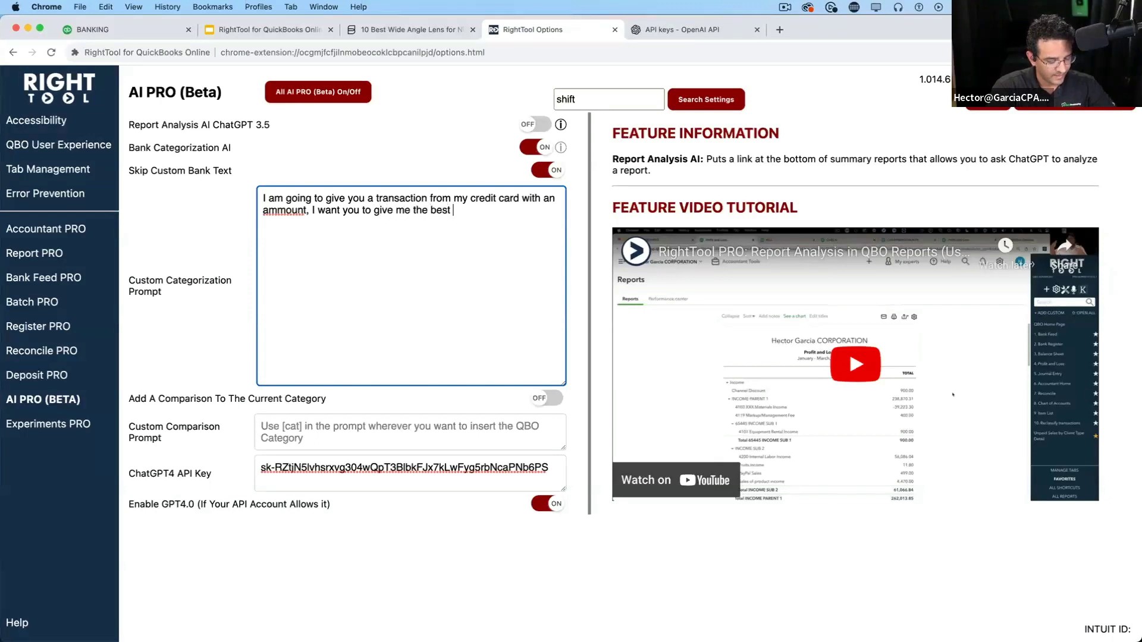
{"action": "type", "text": "possible hg"}
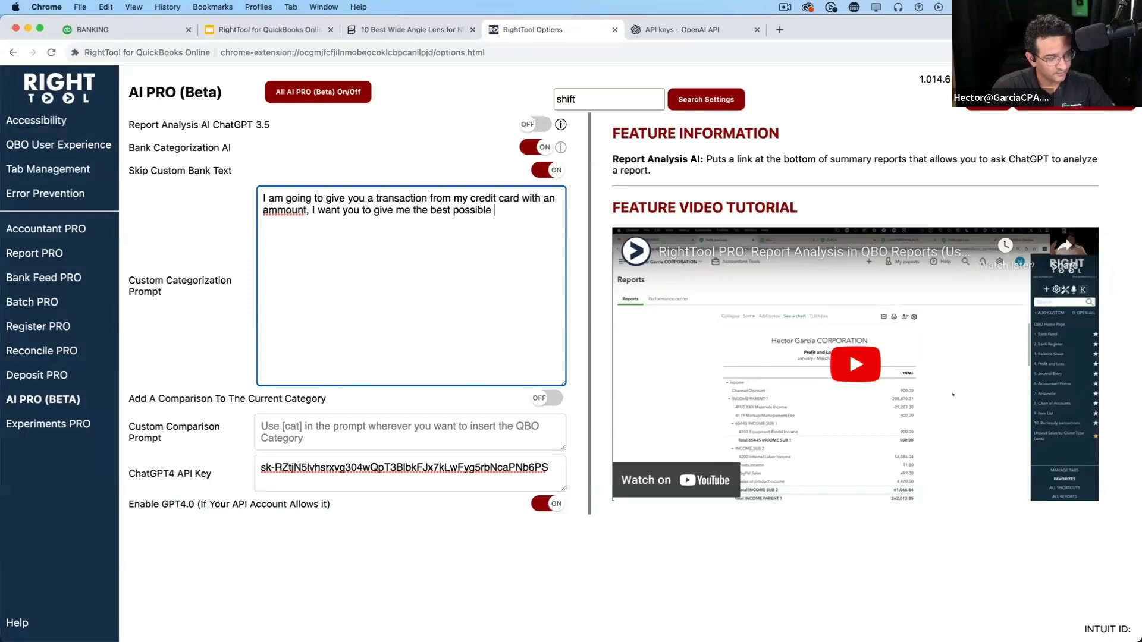
{"action": "key", "text": "BackSpace"}
{"action": "key", "text": "BackSpace"}
{"action": "type", "text": "giue"}
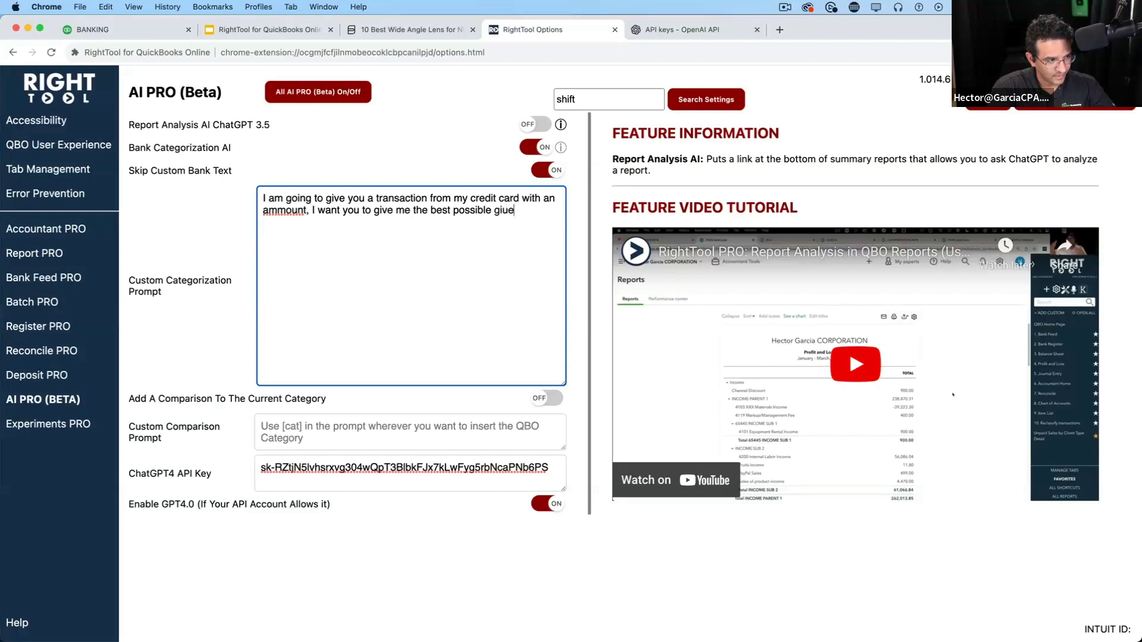
{"action": "key", "text": "BackSpace"}
{"action": "key", "text": "BackSpace"}
{"action": "key", "text": "BackSpace"}
{"action": "type", "text": "uess fo"}
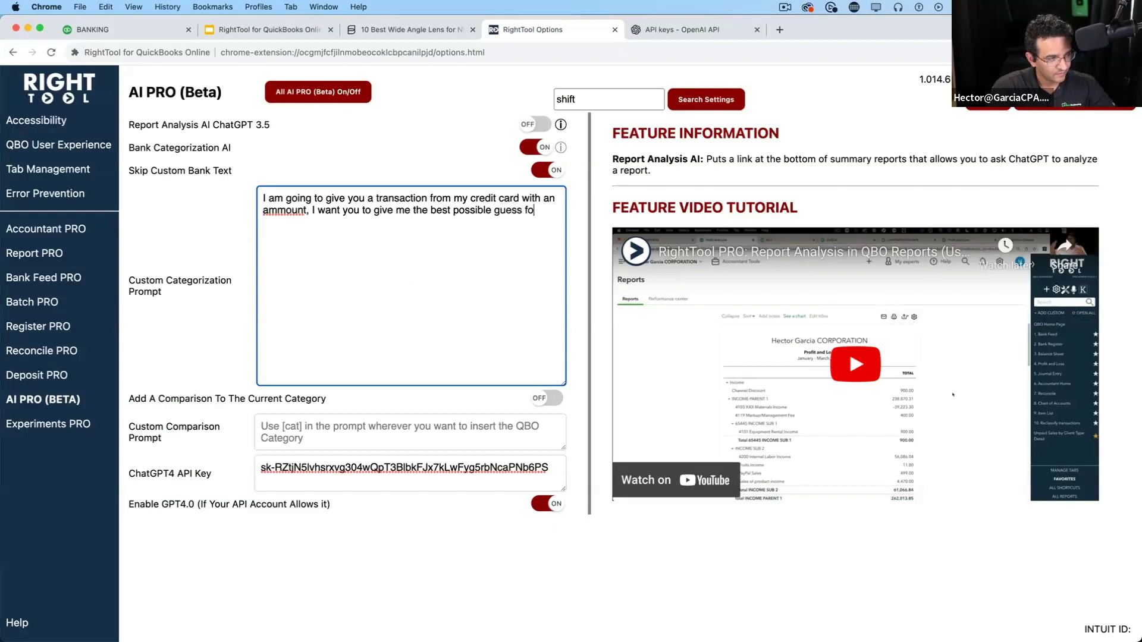
{"action": "type", "text": "r Payee and "}
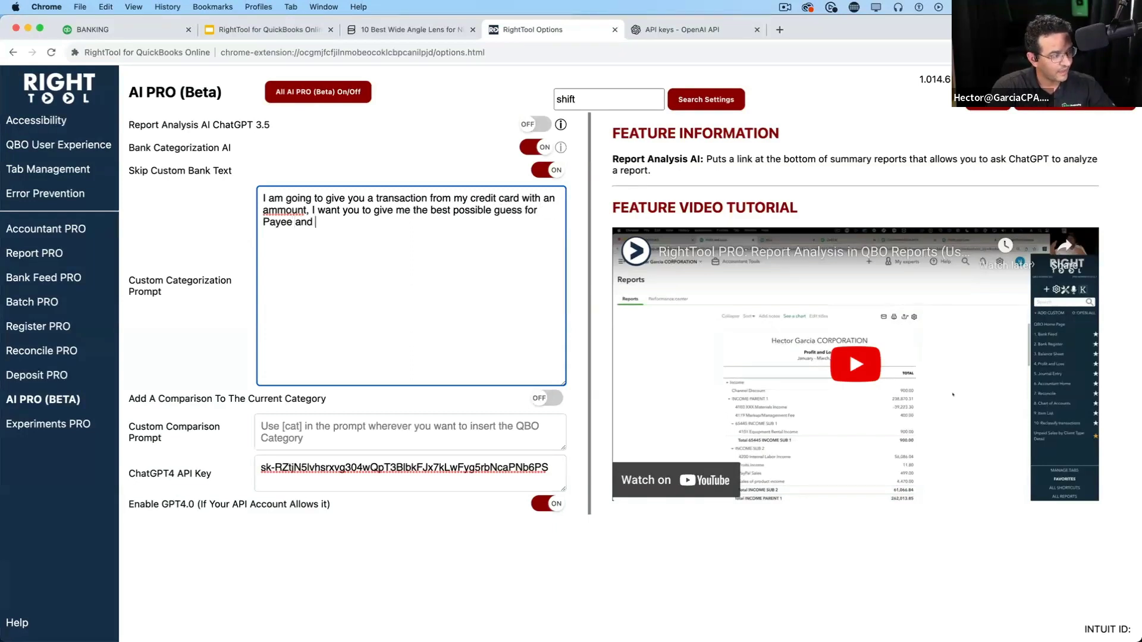
{"action": "type", "text": "Expense Cat"}
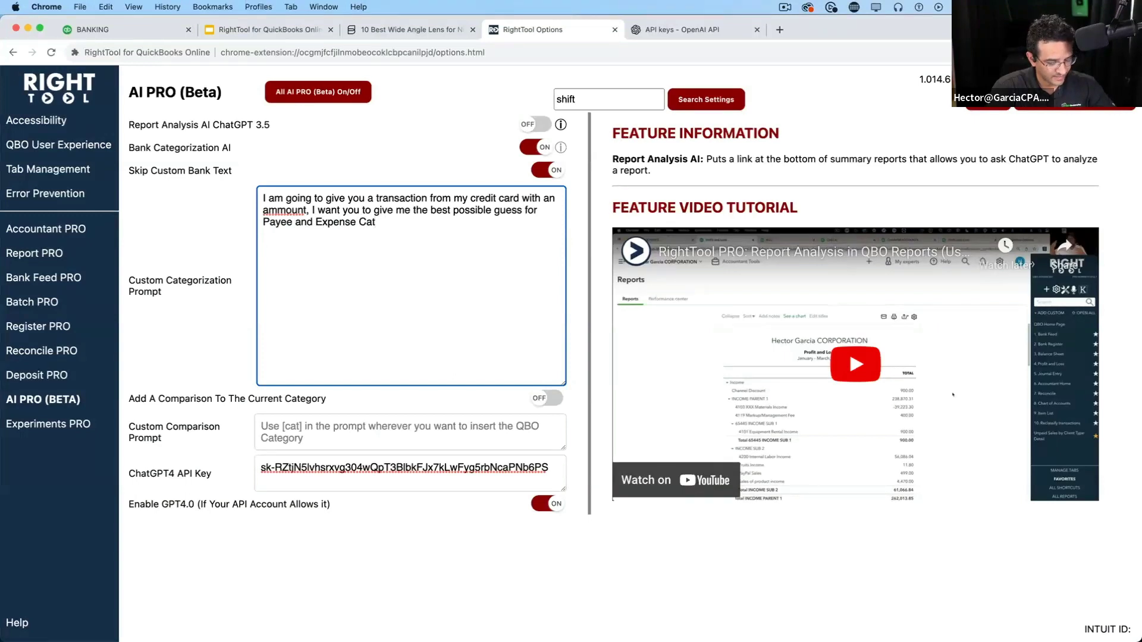
{"action": "type", "text": "reegoryy"}
{"action": "key", "text": "BackSpace"}
{"action": "key", "text": "BackSpace"}
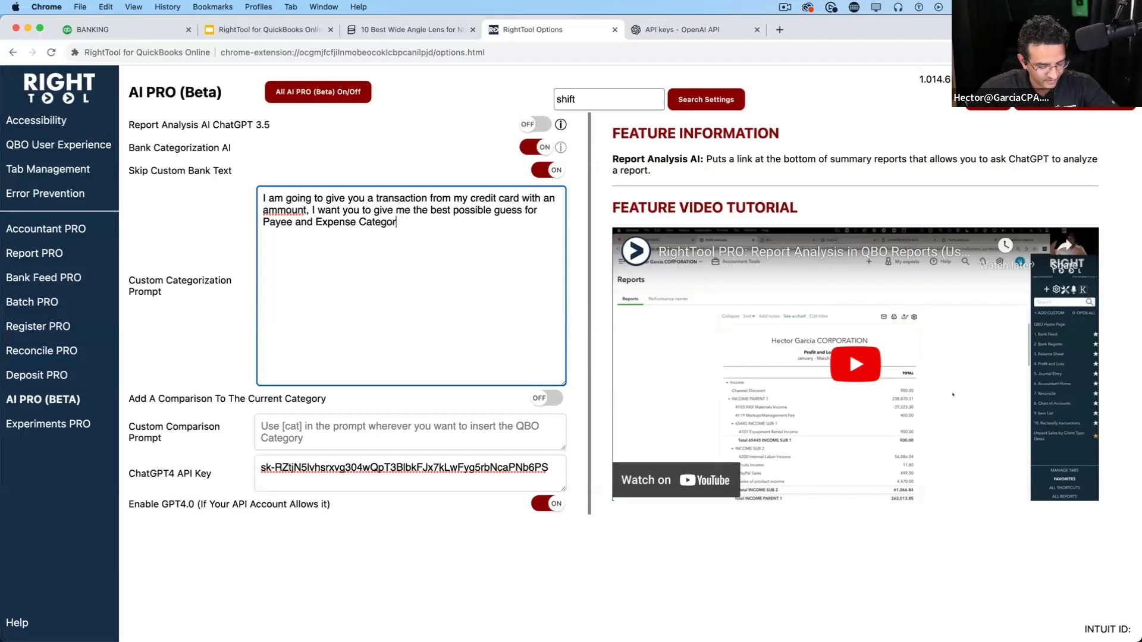
{"action": "type", "text": "y"}
Step: Correct the misspelled "ammount" to "amount" and append ", use this as an example:" to the end of the prompt
{"action": "right_click", "coordinate": [281, 210]}
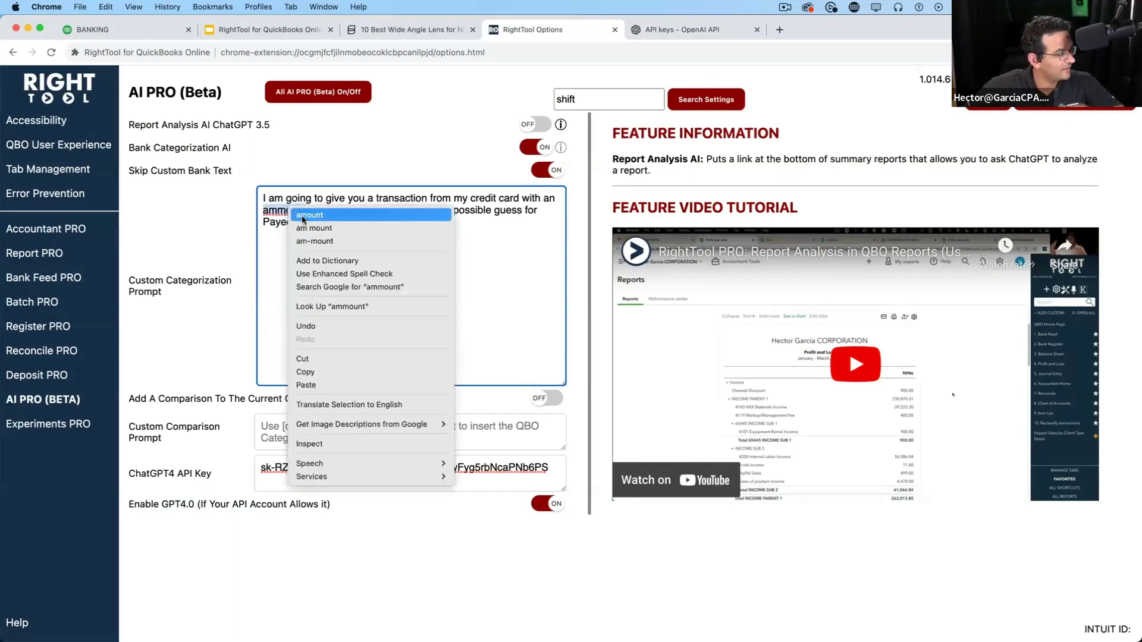
{"action": "left_click", "coordinate": [415, 226]}
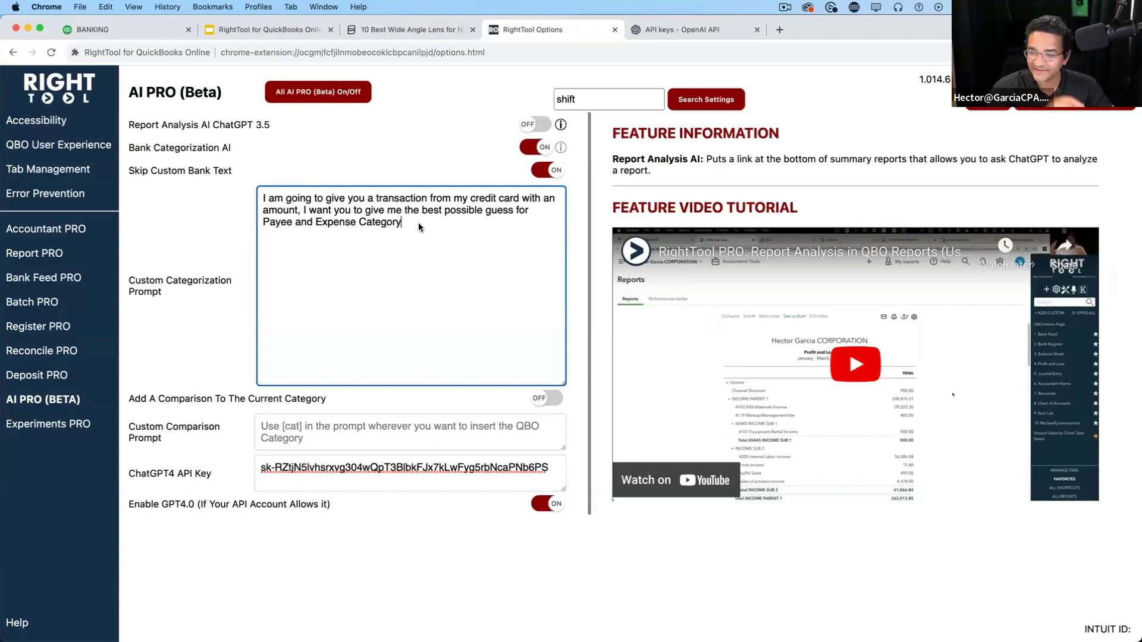
{"action": "type", "text": ", use"}
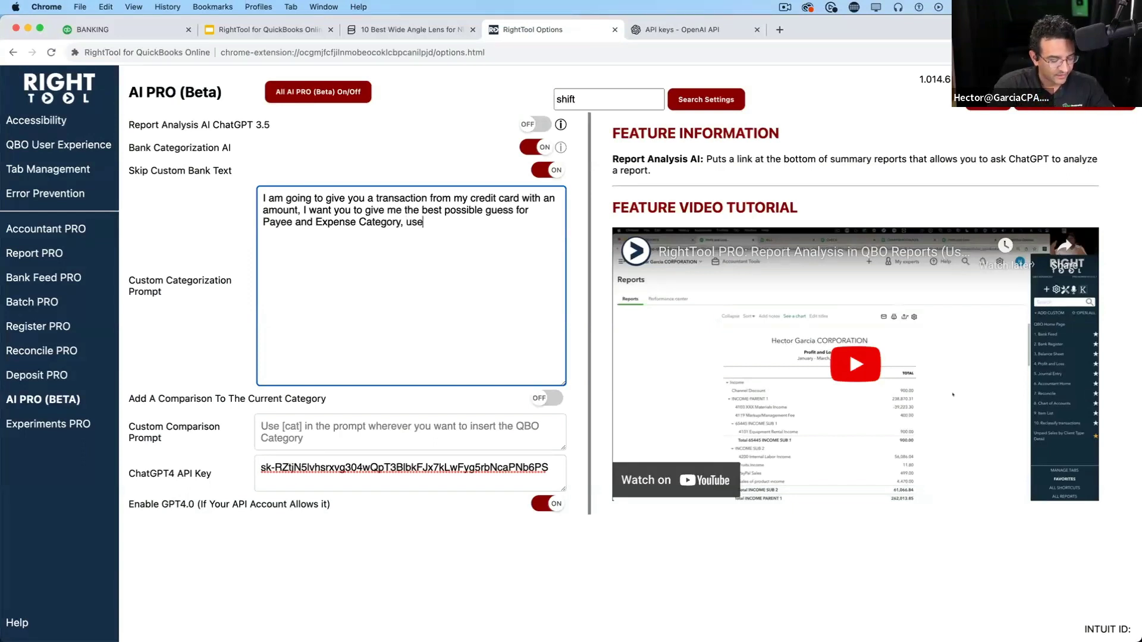
{"action": "type", "text": " this as"}
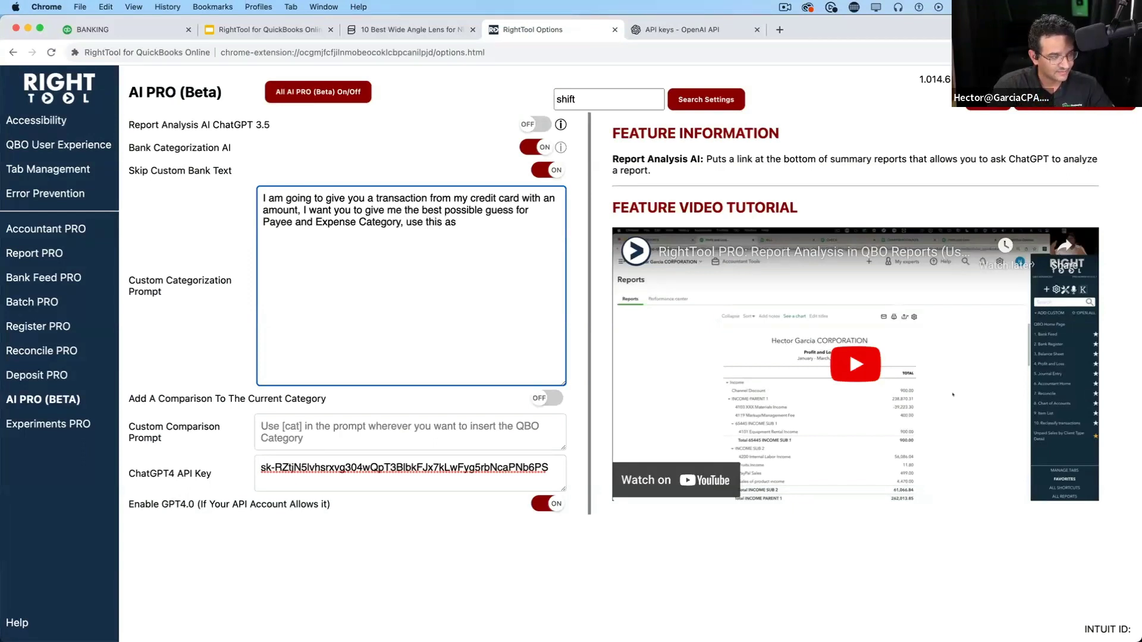
{"action": "type", "text": " an example:"}
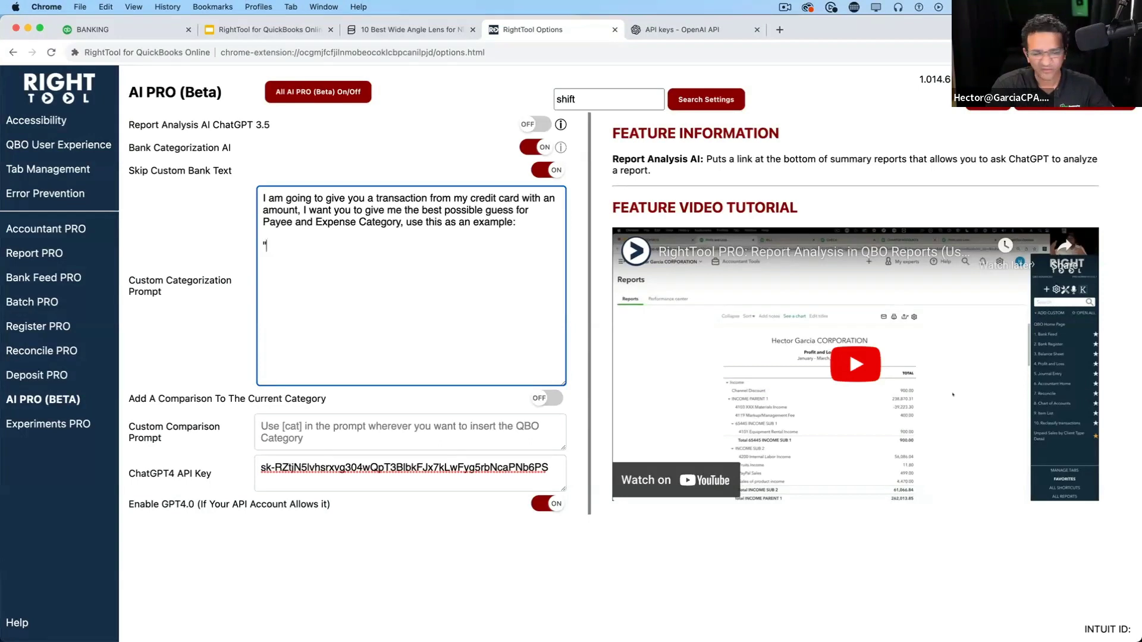
Step: Add the example's opening line "Bank Info: ADOBE $9.99, starting with a quotation mark, below the instructions in the prompt
{"action": "type", "text": "\"ADOBE"}
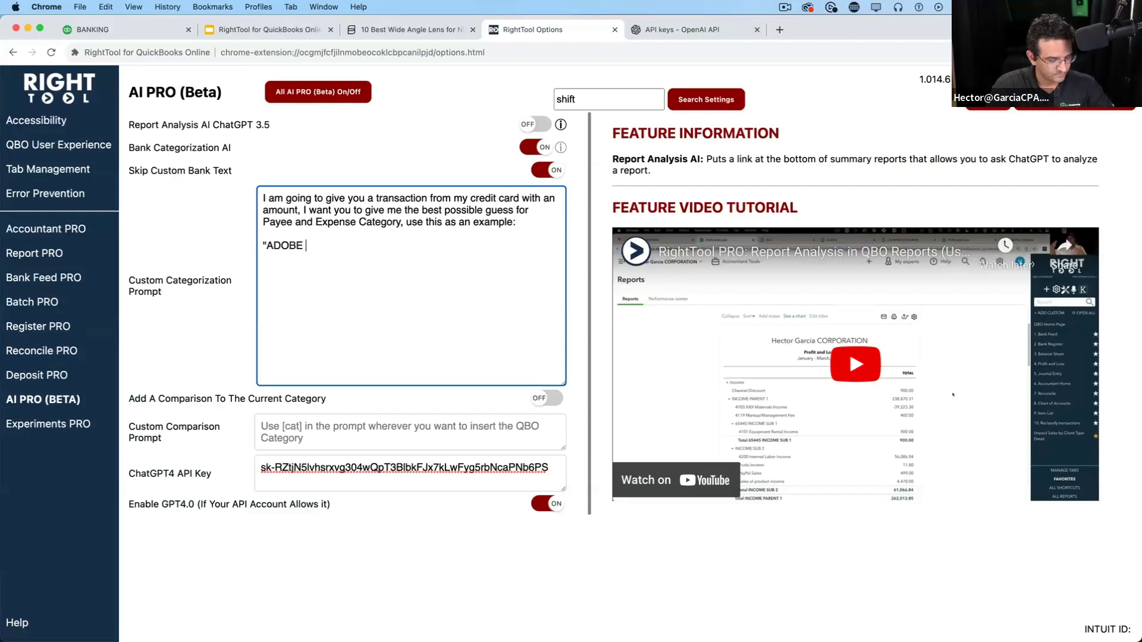
{"action": "type", "text": " $9.99"}
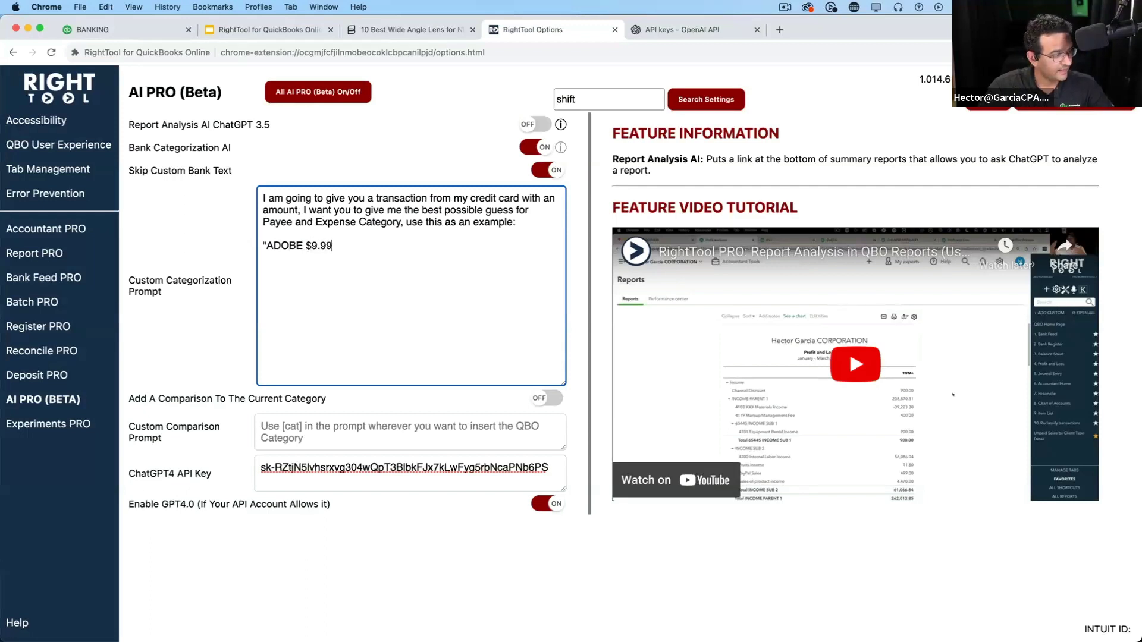
{"action": "key", "text": "BackSpace"}
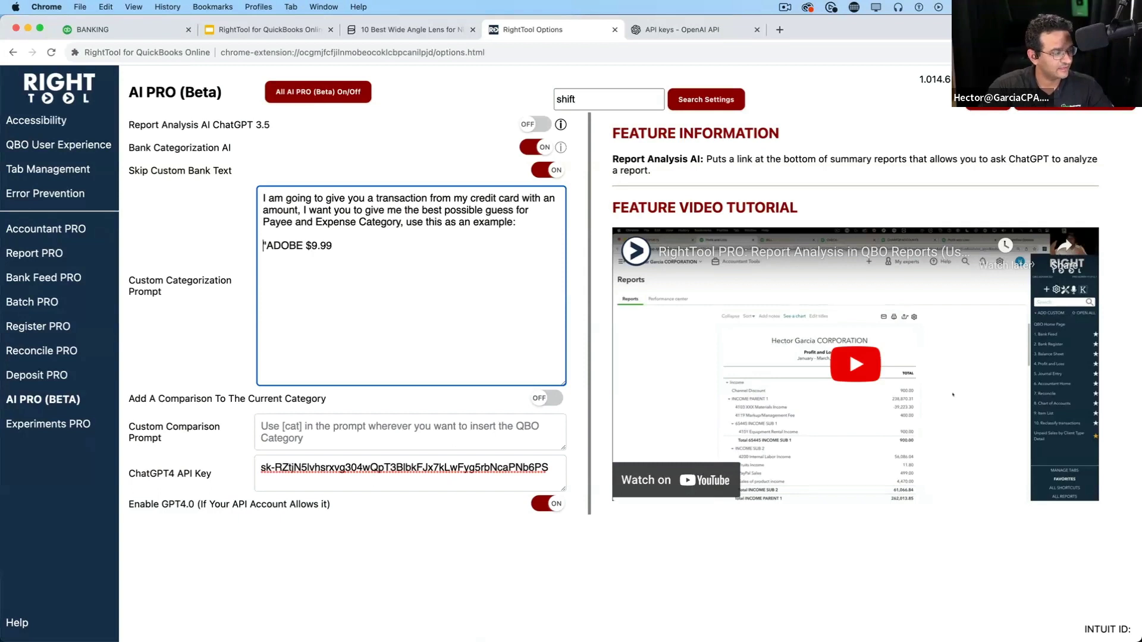
{"action": "type", "text": "Bank "}
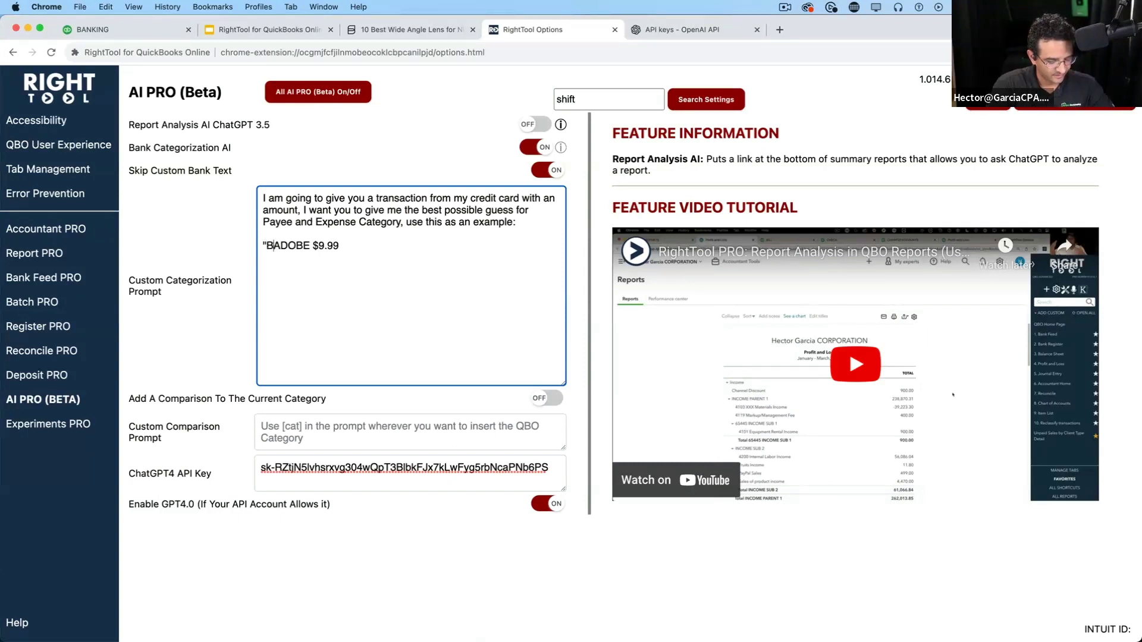
{"action": "type", "text": "Info:"}
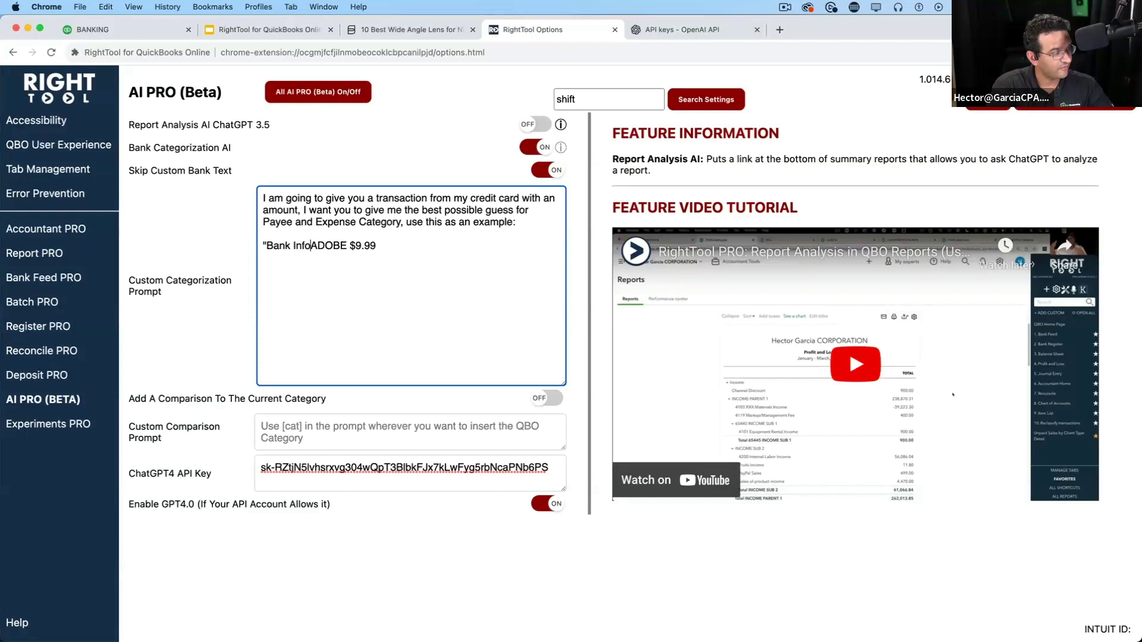
{"action": "left_click", "coordinate": [394, 250]}
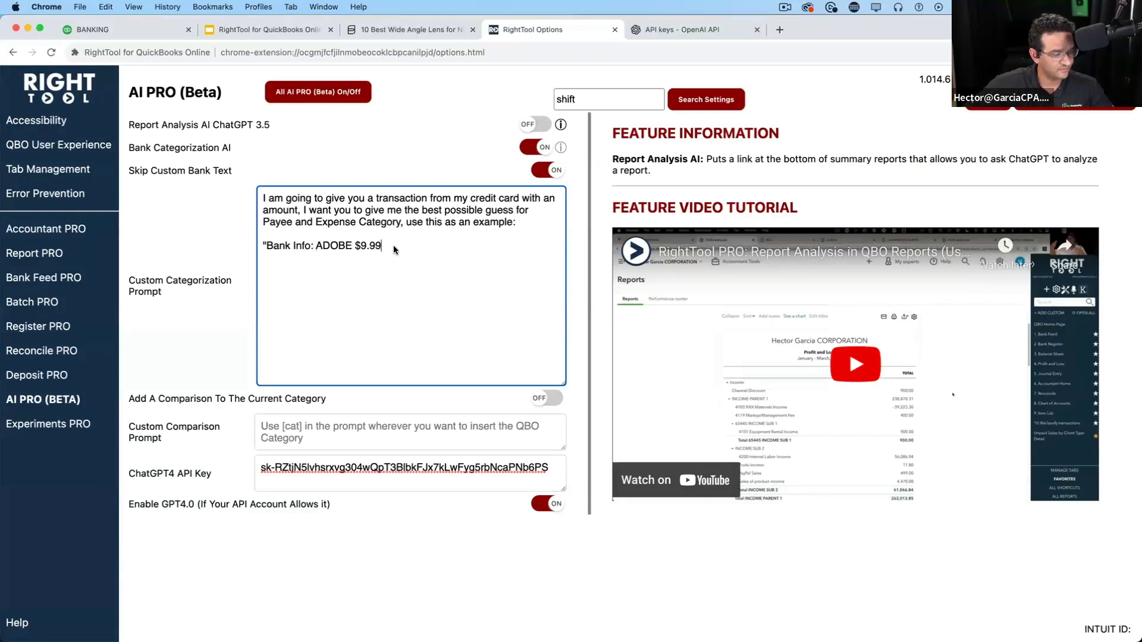
Step: Add the line "Vendor: Adobe Inc" to the example, separated from the bank info by a blank line
{"action": "key", "text": "Return"}
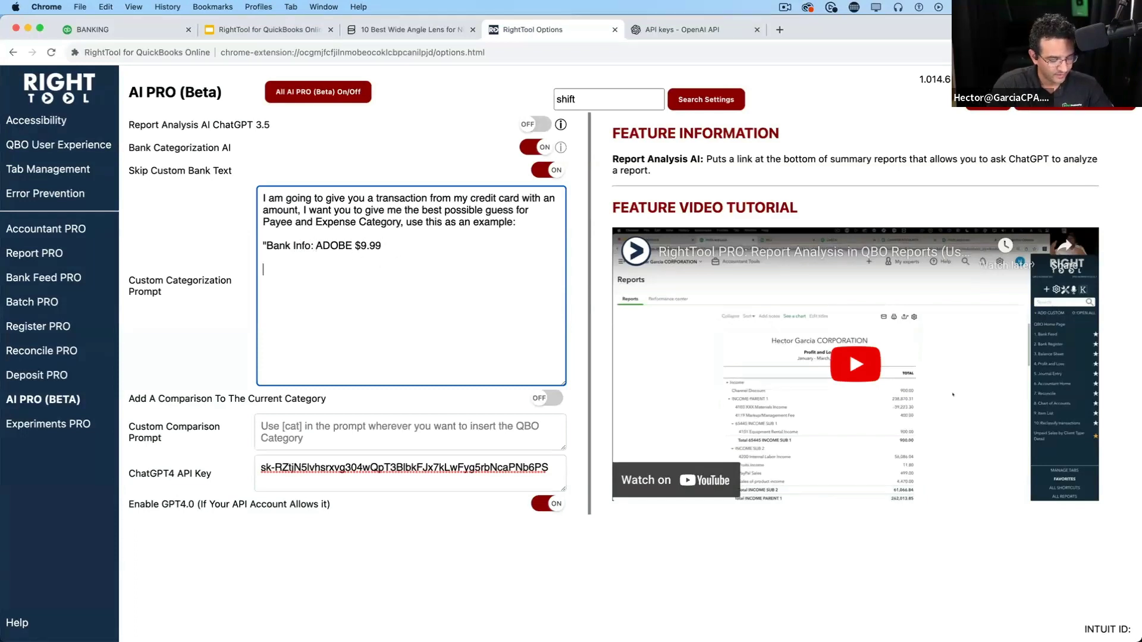
{"action": "type", "text": "Vendor: Ad"}
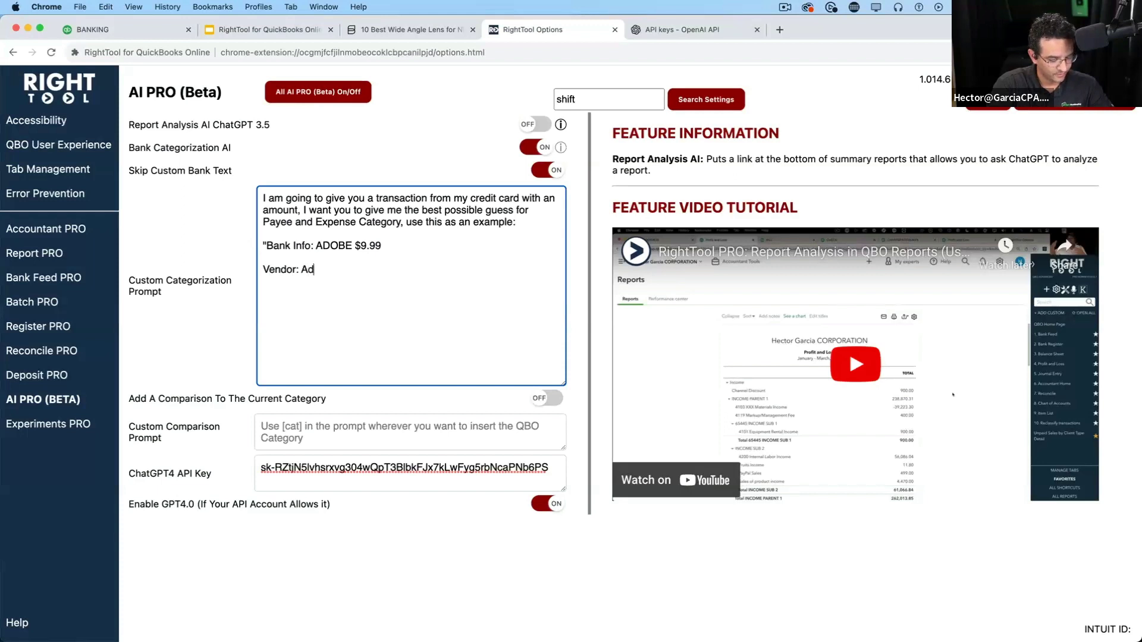
{"action": "type", "text": "obe Inc"}
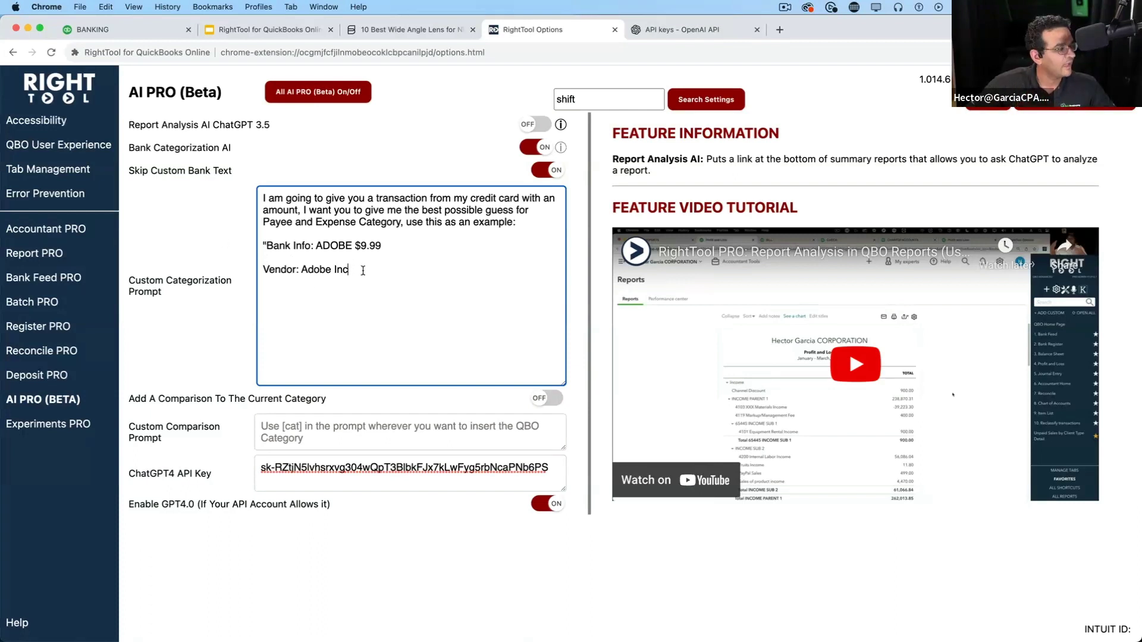
Step: Finish the prompt's example with the line "Category: Software" directly below the vendor line, ending with a closing quotation mark
{"action": "key", "text": "Return"}
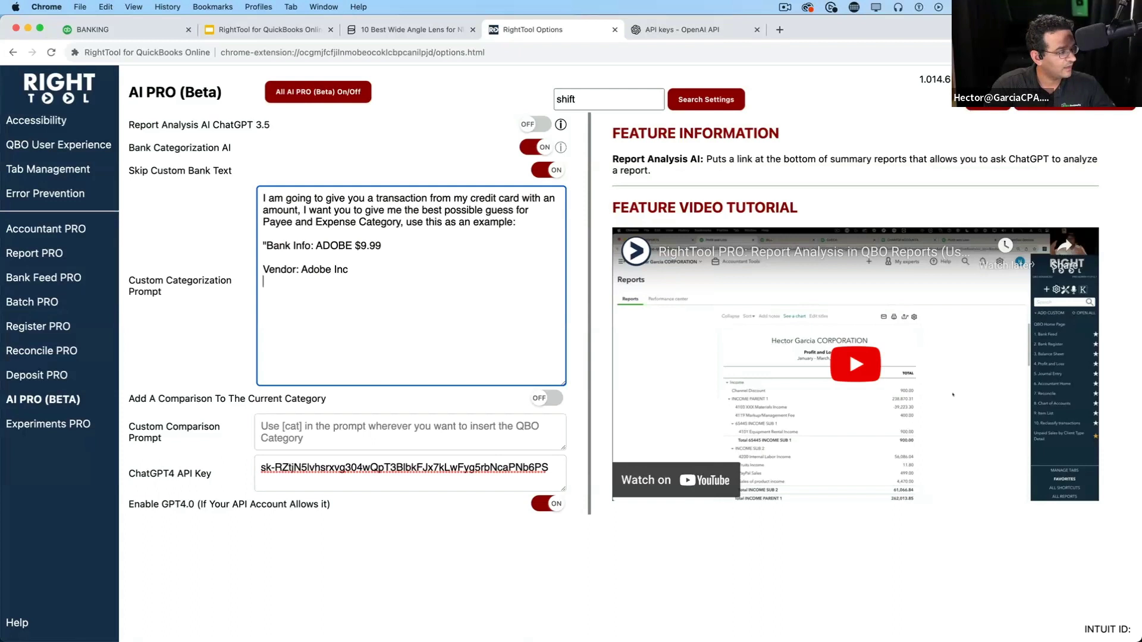
{"action": "type", "text": "Category: "}
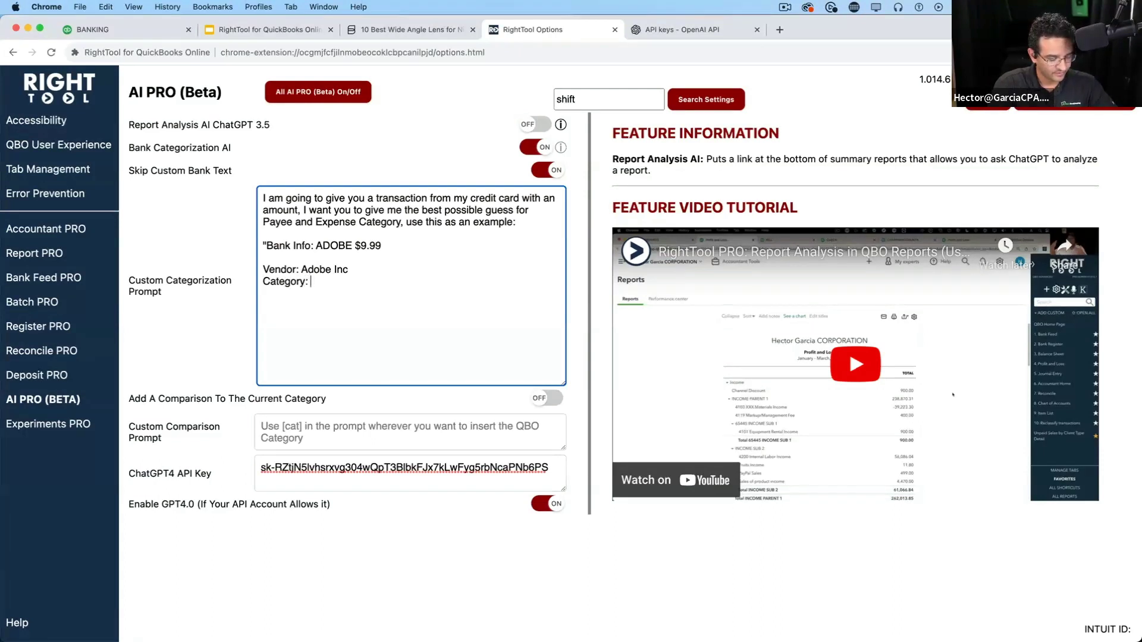
{"action": "type", "text": "Soft"}
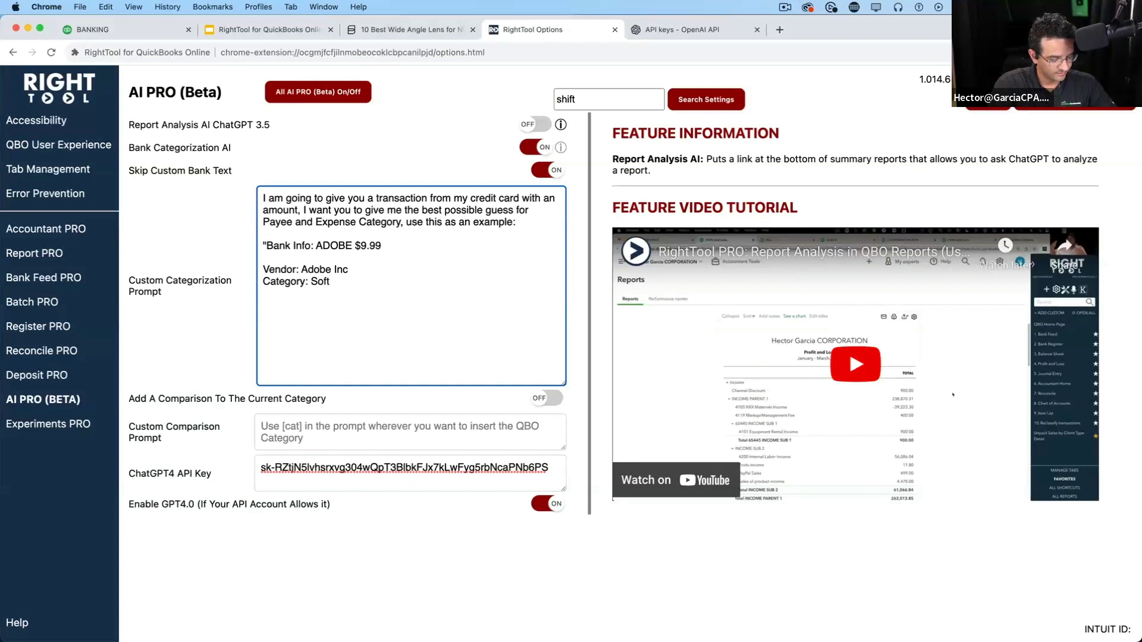
{"action": "type", "text": "ware and "}
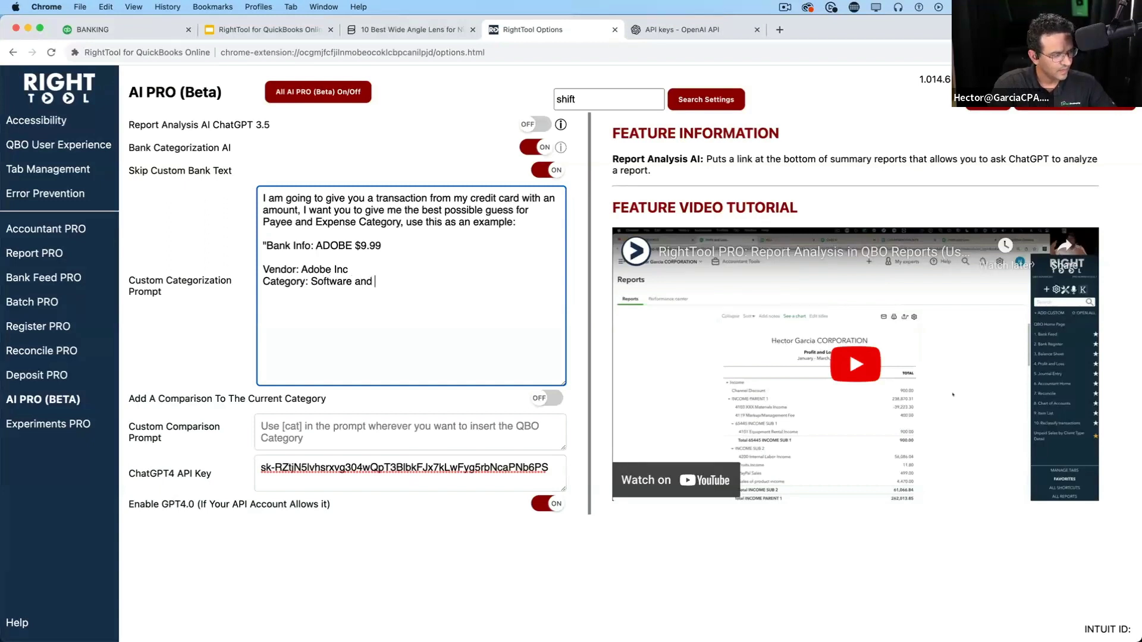
{"action": "type", "text": "Su"}
{"action": "key", "text": "BackSpace"}
{"action": "key", "text": "BackSpace"}
{"action": "key", "text": "BackSpace"}
{"action": "key", "text": "BackSpace"}
{"action": "key", "text": "BackSpace"}
{"action": "key", "text": "BackSpace"}
{"action": "key", "text": "BackSpace"}
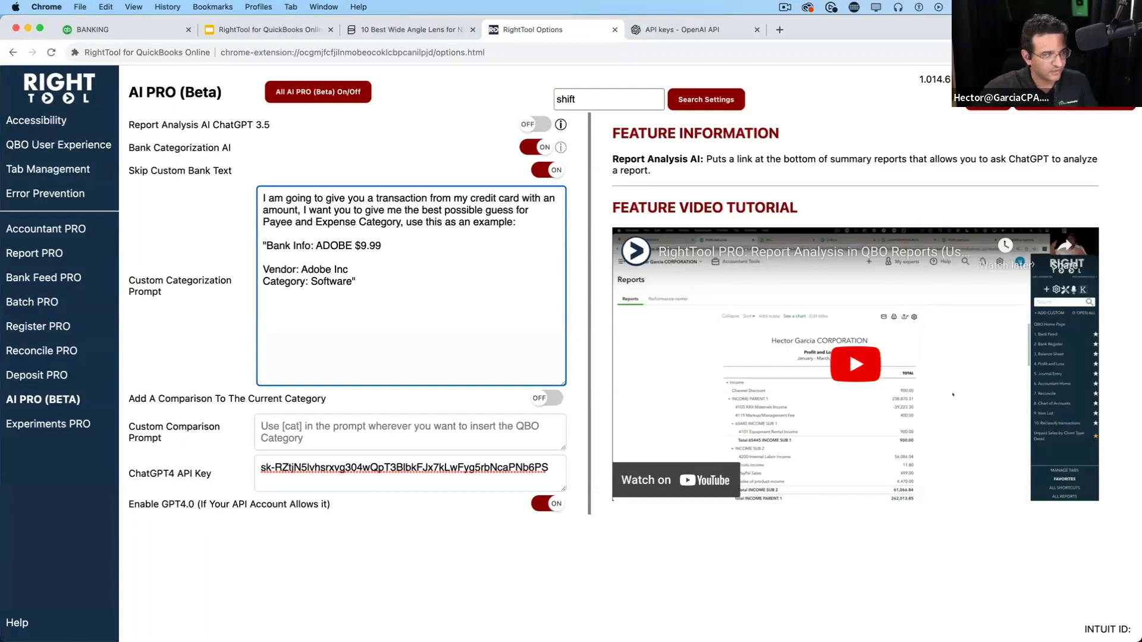
{"action": "left_click", "coordinate": [1071, 117]}
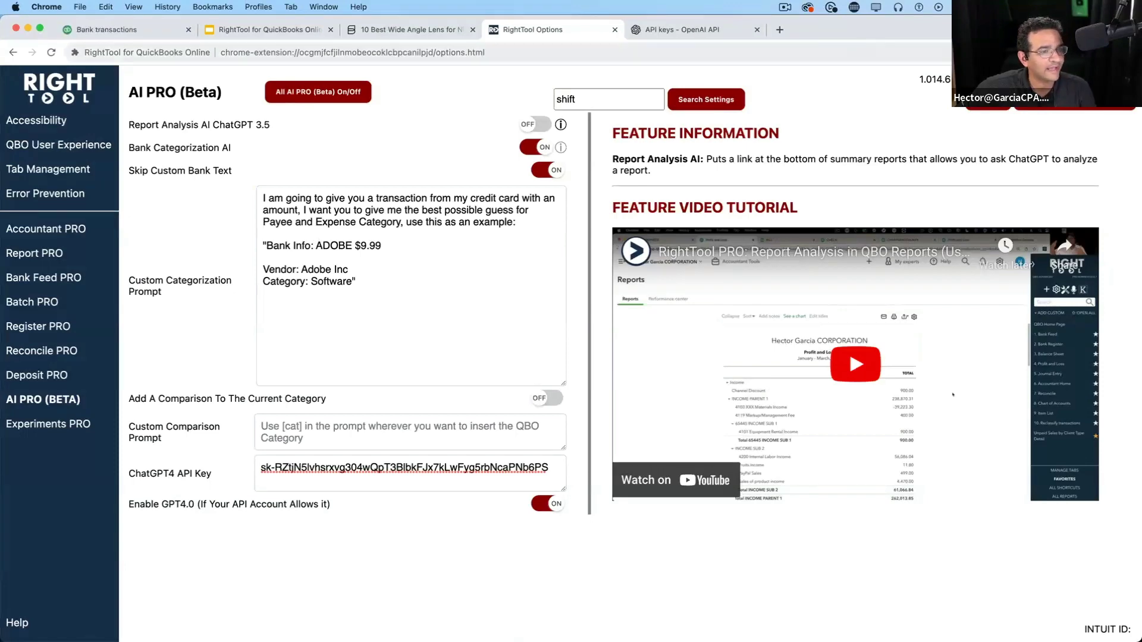
Step: Switch to the QuickBooks Online banking page and open the AMEX1234 account's transactions for review
{"action": "left_click", "coordinate": [164, 33]}
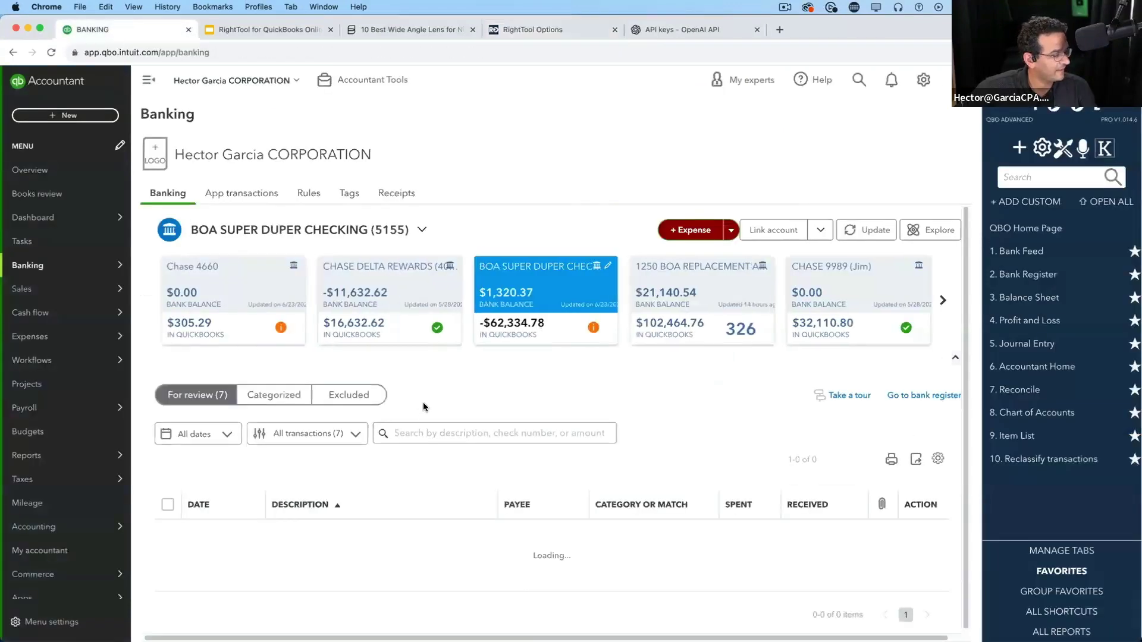
{"action": "left_click", "coordinate": [942, 299]}
{"action": "left_click", "coordinate": [943, 299]}
{"action": "left_click", "coordinate": [943, 299]}
{"action": "left_click", "coordinate": [943, 299]}
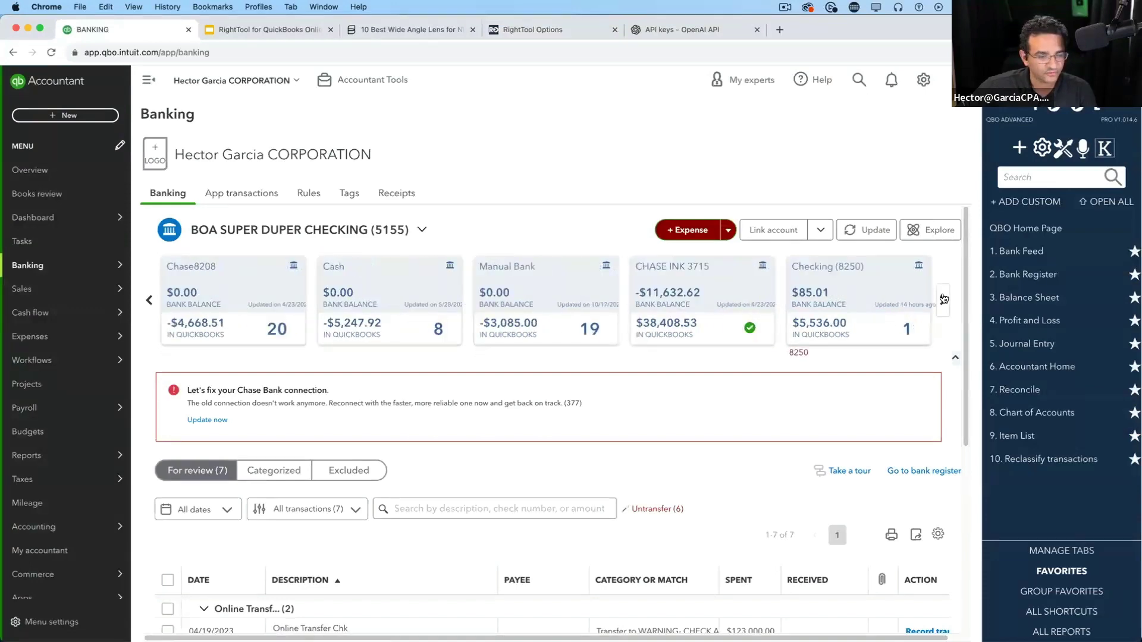
{"action": "left_click", "coordinate": [943, 299]}
{"action": "left_click", "coordinate": [943, 299]}
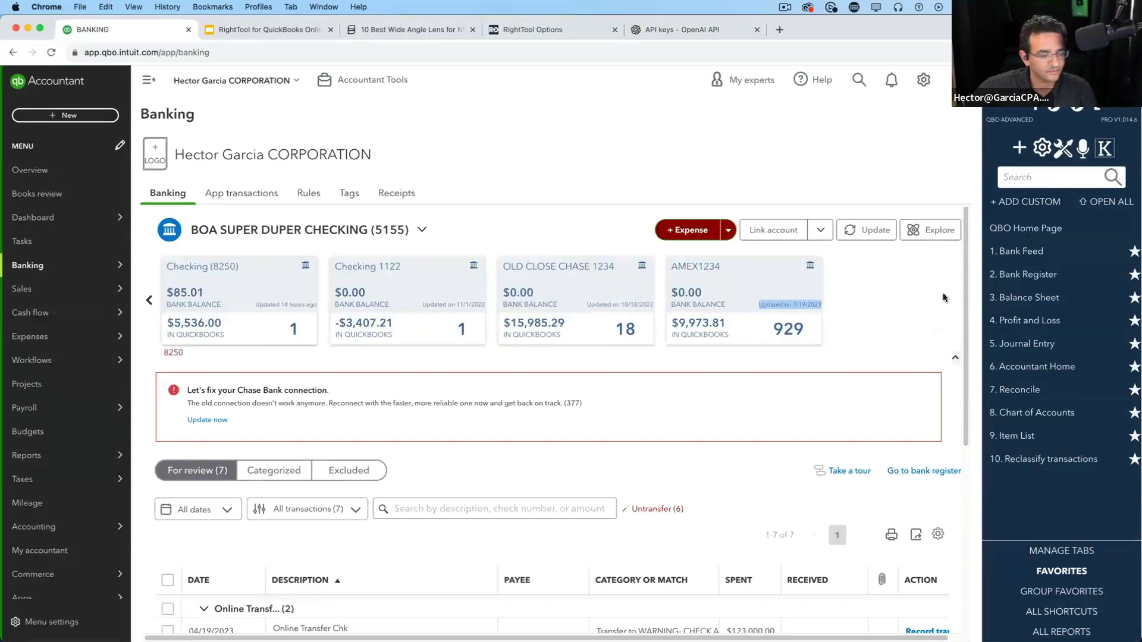
{"action": "left_click", "coordinate": [683, 289]}
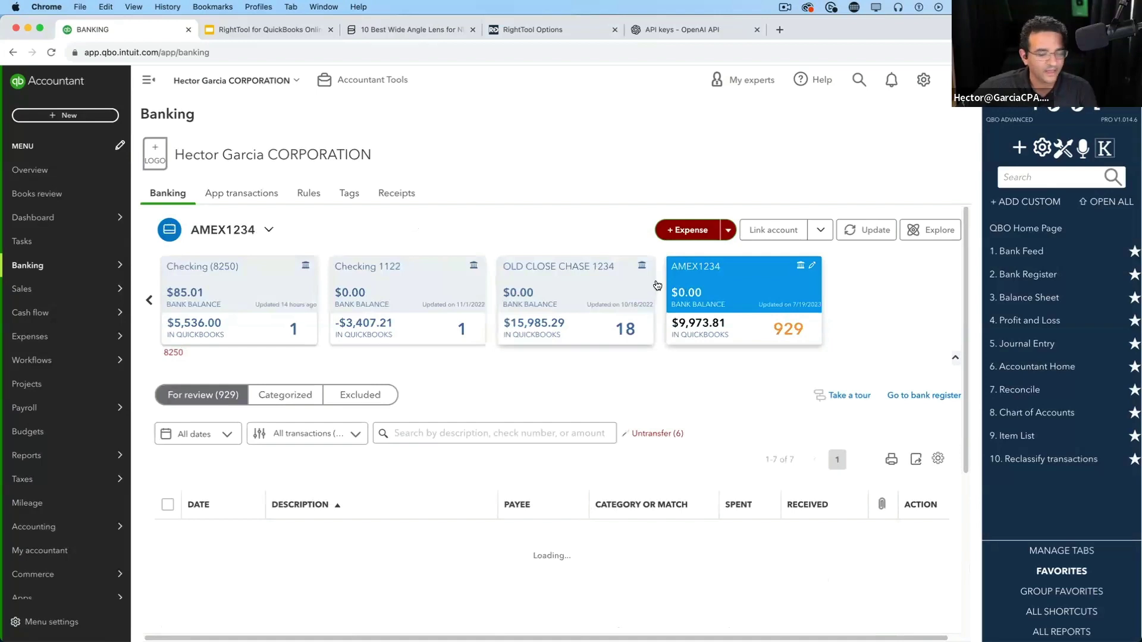
Step: Expand the $7.02 7FTXARENA 7 0000 MIAMI FL transaction dated 01/12/2023 and request a GPT suggestion for it
{"action": "scroll", "coordinate": [380, 440], "scroll_direction": "down", "scroll_amount": 5}
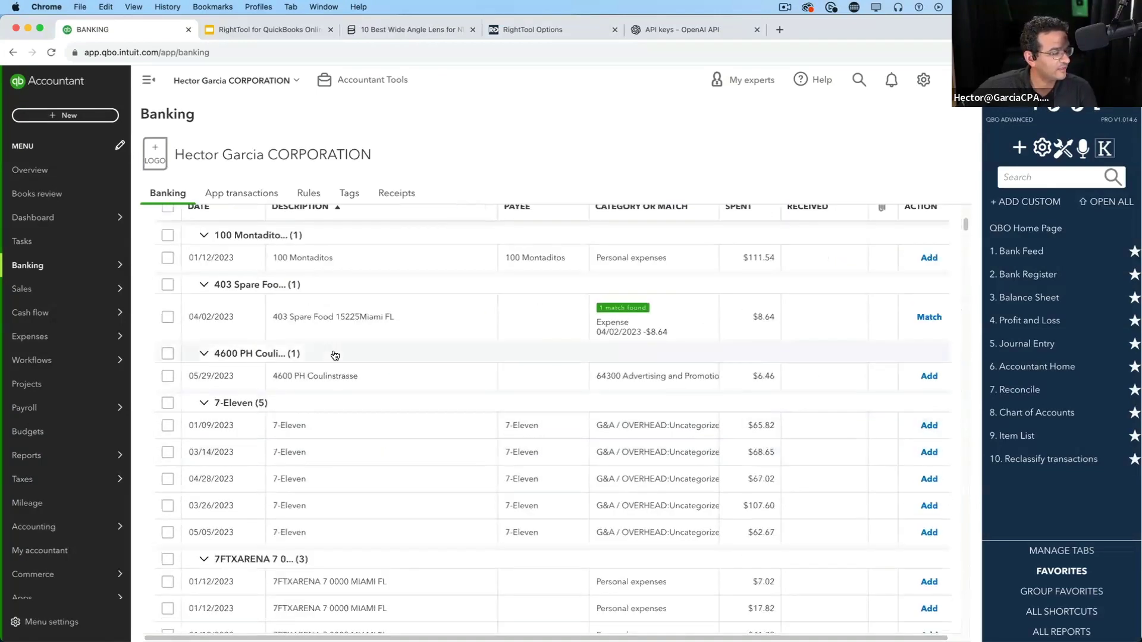
{"action": "scroll", "coordinate": [387, 453], "scroll_direction": "down", "scroll_amount": 1}
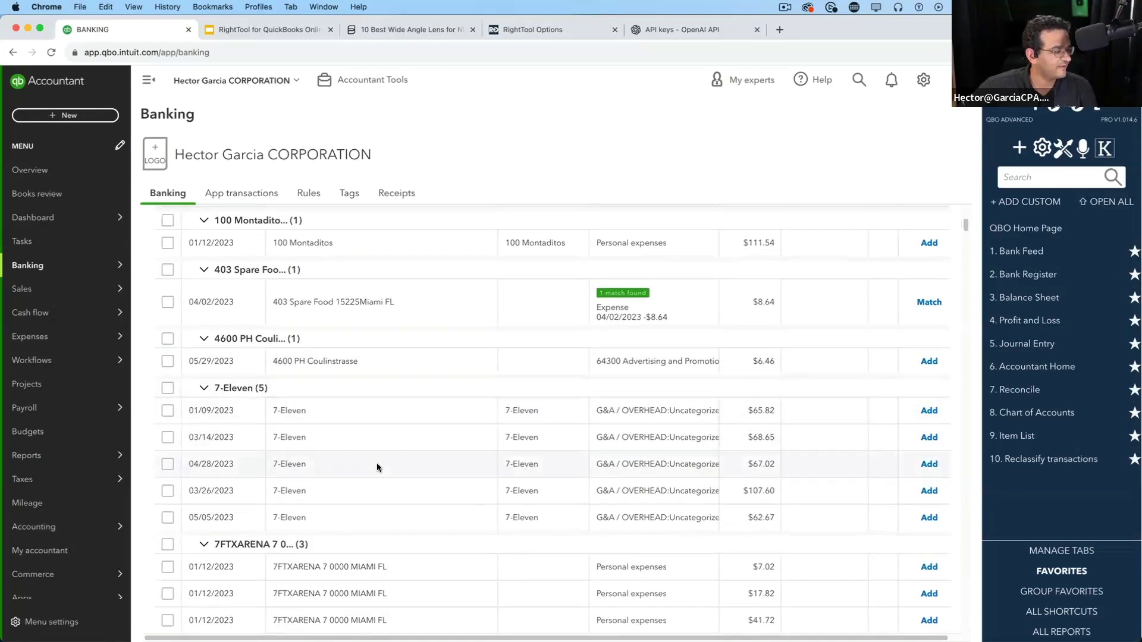
{"action": "scroll", "coordinate": [377, 466], "scroll_direction": "down", "scroll_amount": 3}
{"action": "left_click", "coordinate": [314, 528]}
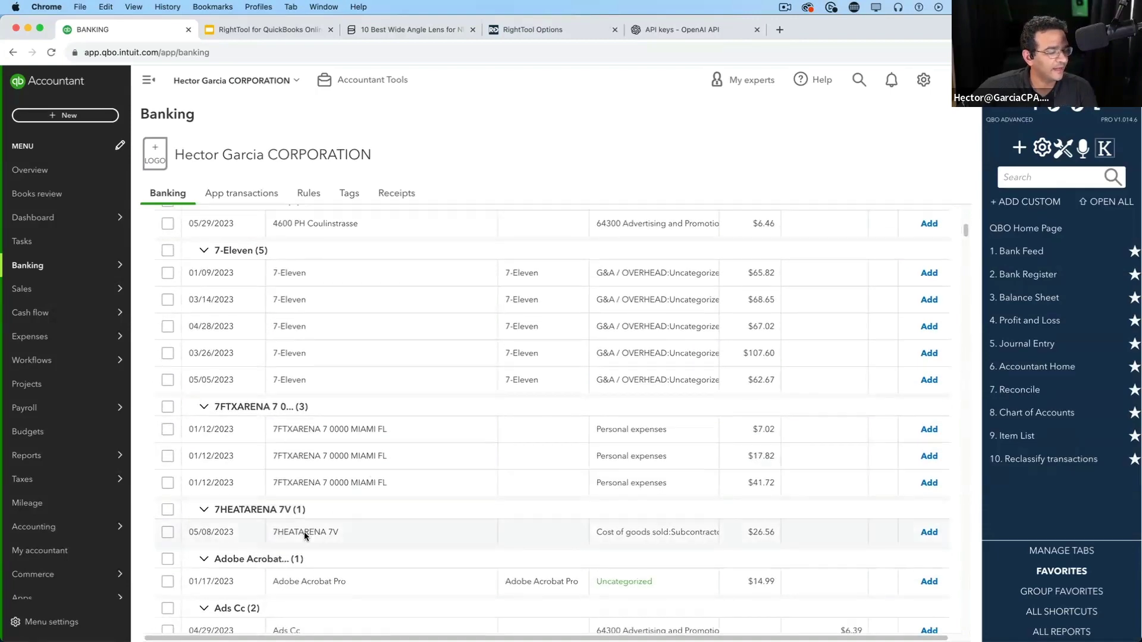
{"action": "left_click", "coordinate": [453, 408]}
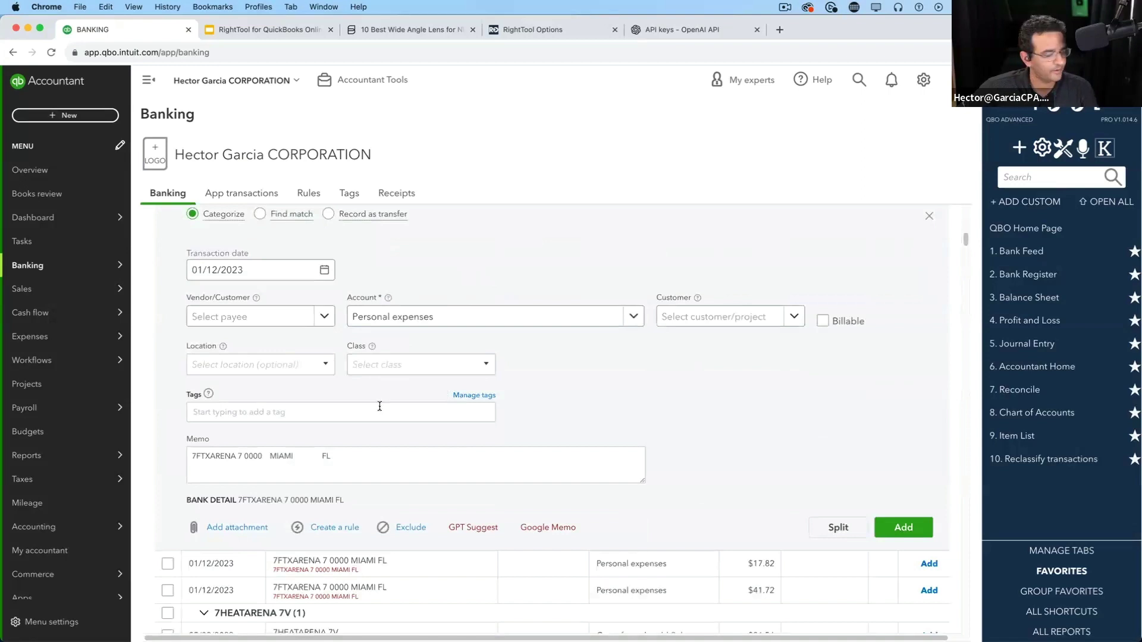
{"action": "left_click", "coordinate": [480, 529]}
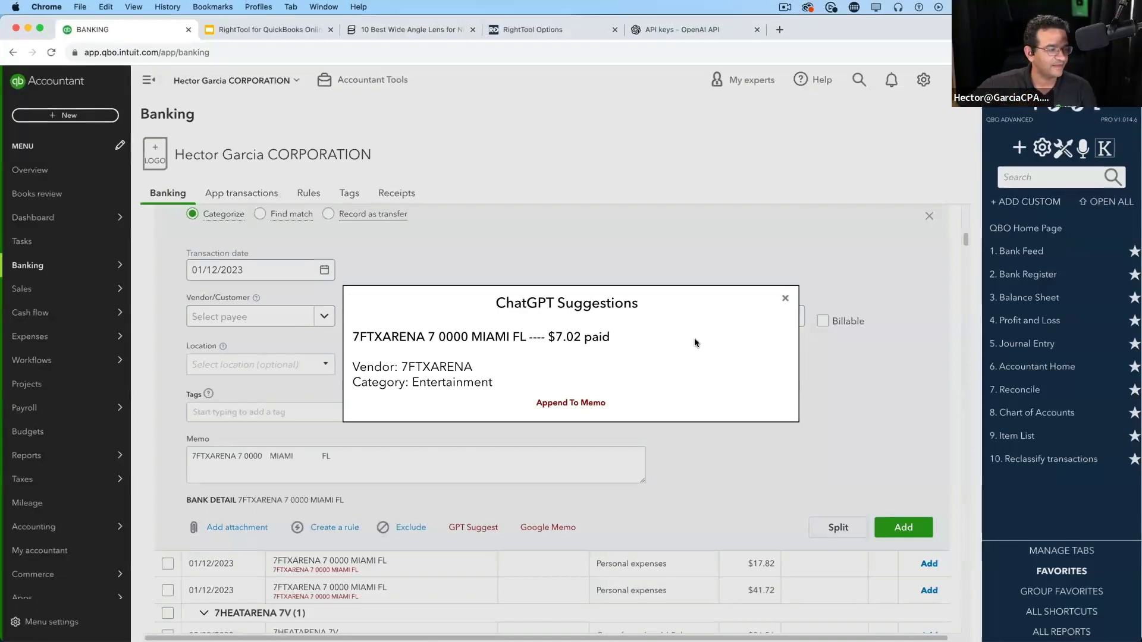
Step: Review the suggested vendor and category, close the suggestion, and check the account assigned to the transaction without changing it
{"action": "left_click_drag", "start_coordinate": [353, 367], "coordinate": [514, 383]}
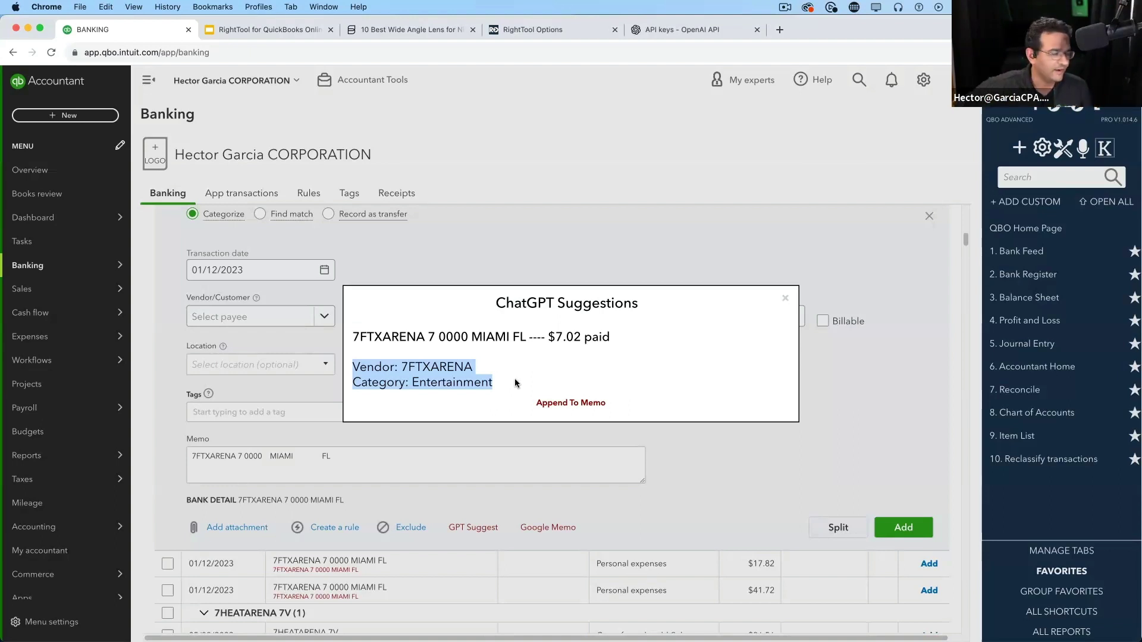
{"action": "left_click", "coordinate": [785, 298]}
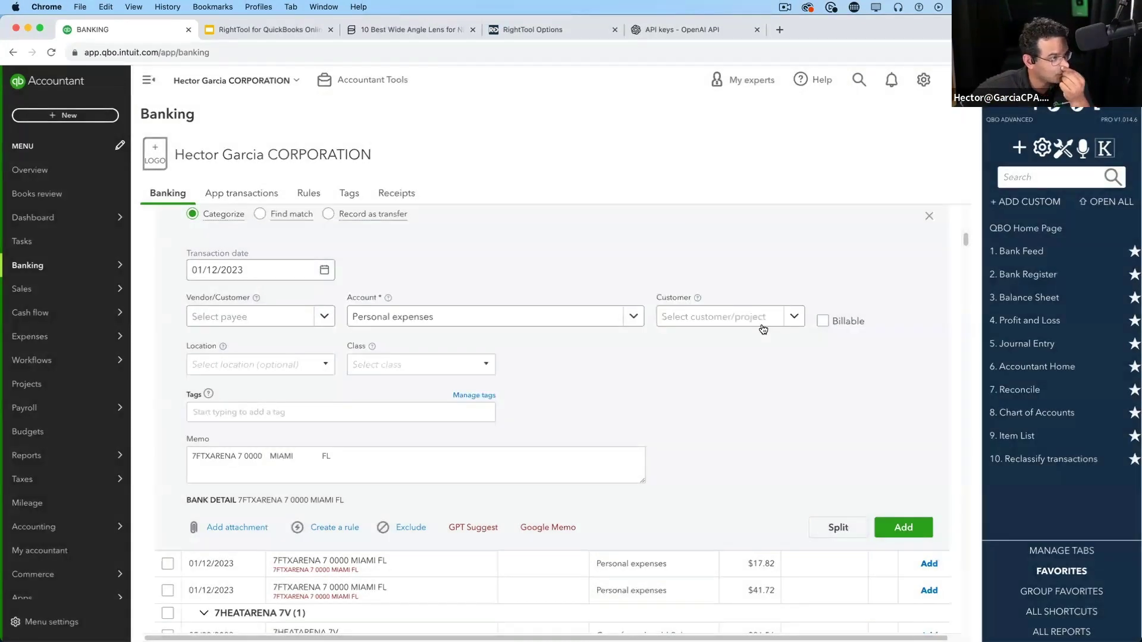
{"action": "left_click", "coordinate": [431, 325]}
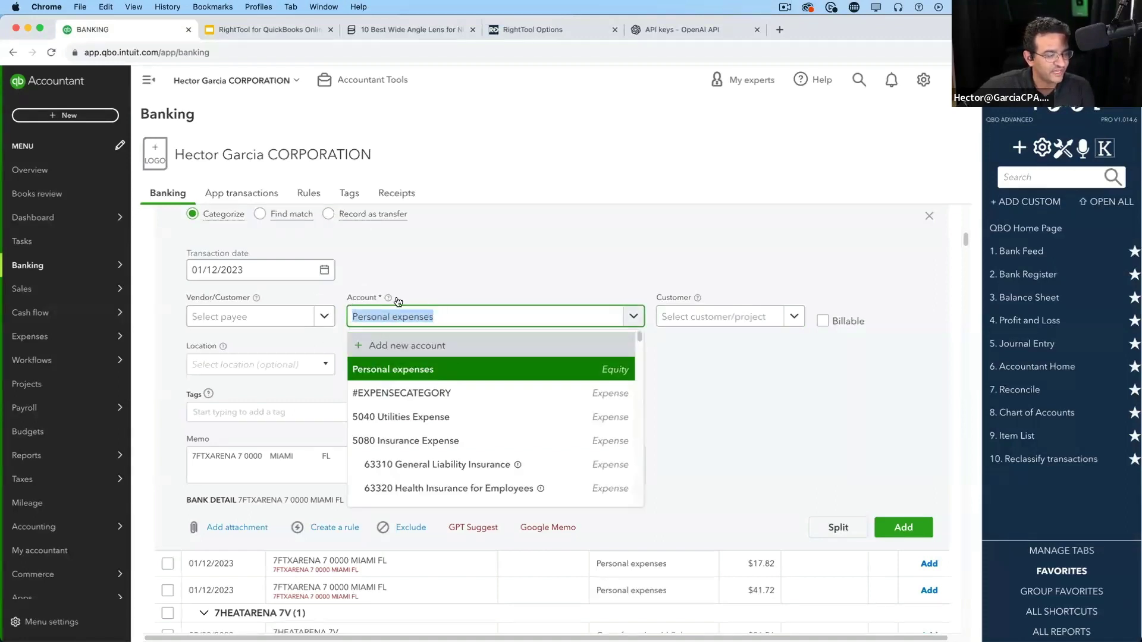
{"action": "left_click", "coordinate": [417, 296]}
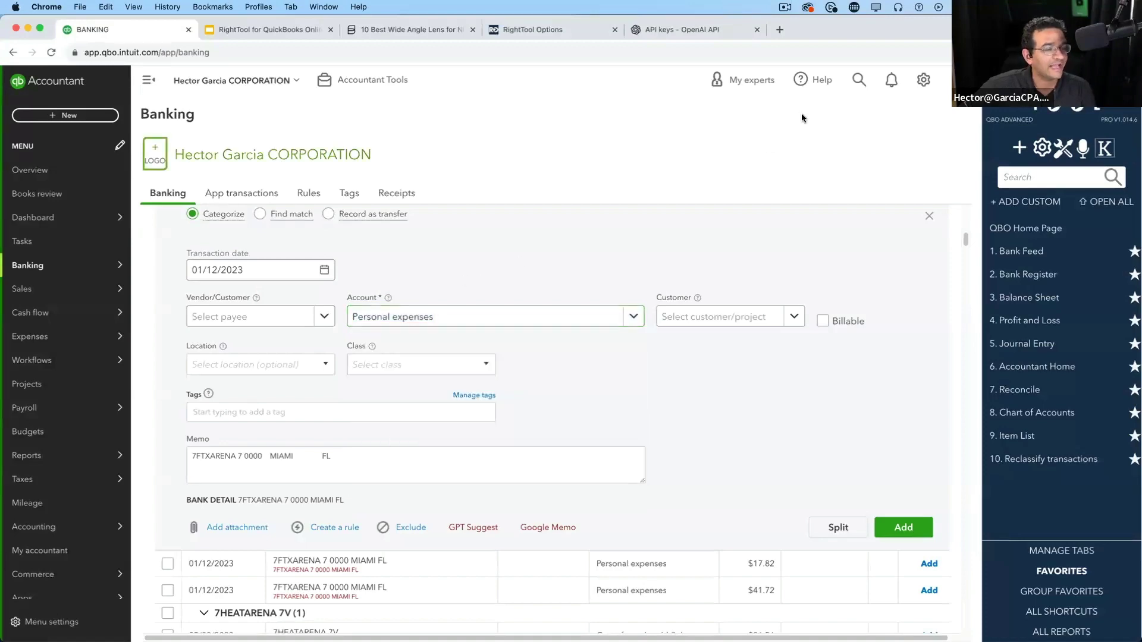
Step: Return to the RightTool options and turn on Add A Comparison To The Current Category
{"action": "left_click", "coordinate": [546, 36]}
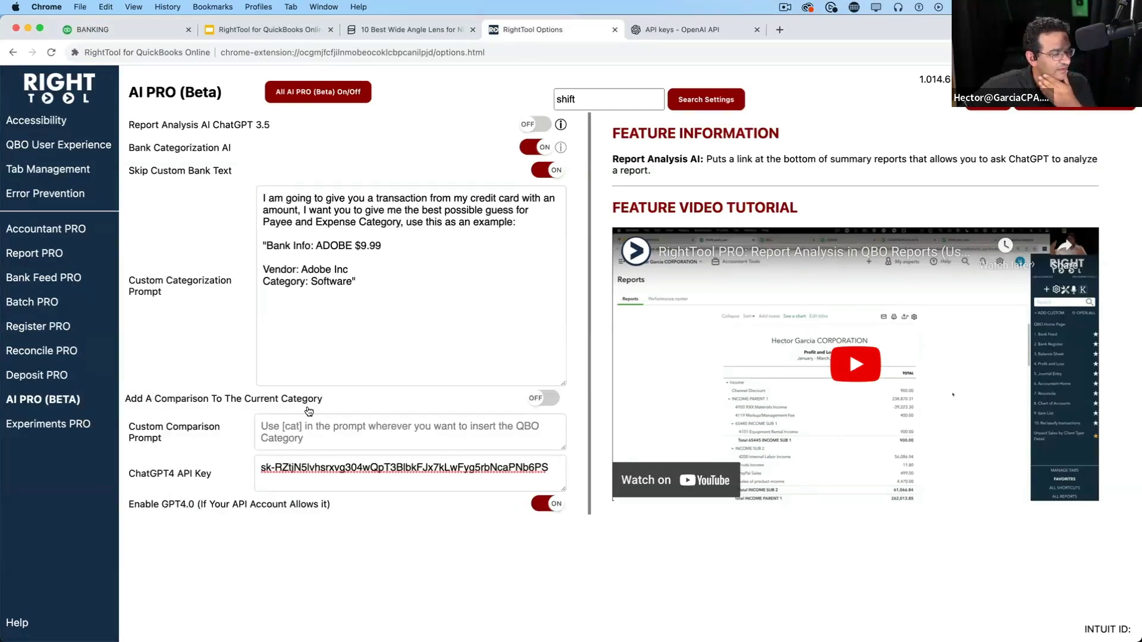
{"action": "left_click", "coordinate": [547, 399]}
{"action": "left_click", "coordinate": [330, 441]}
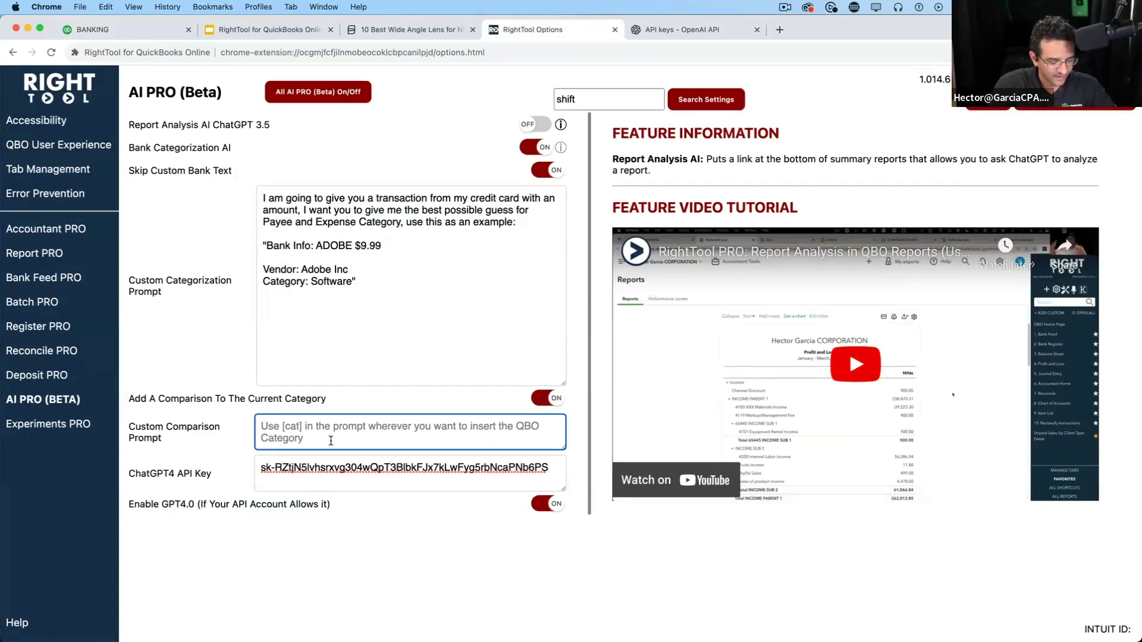
Step: Begin the custom comparison prompt with "Based on the ChatGPT Category suggestion, how"
{"action": "type", "text": "Based on the "}
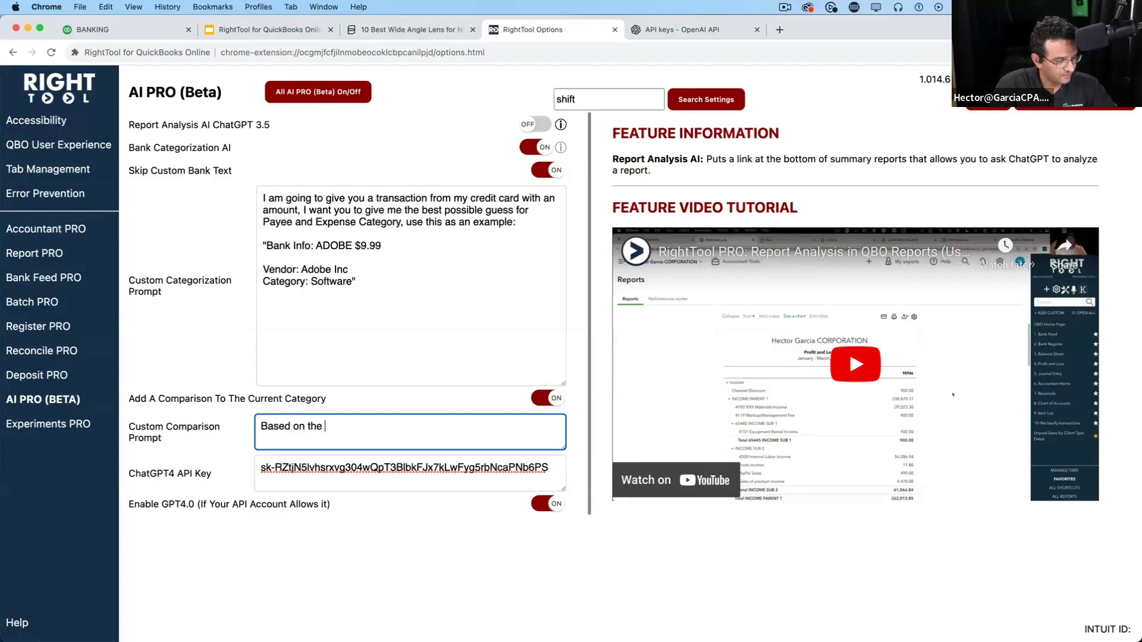
{"action": "type", "text": "ChatGPT"}
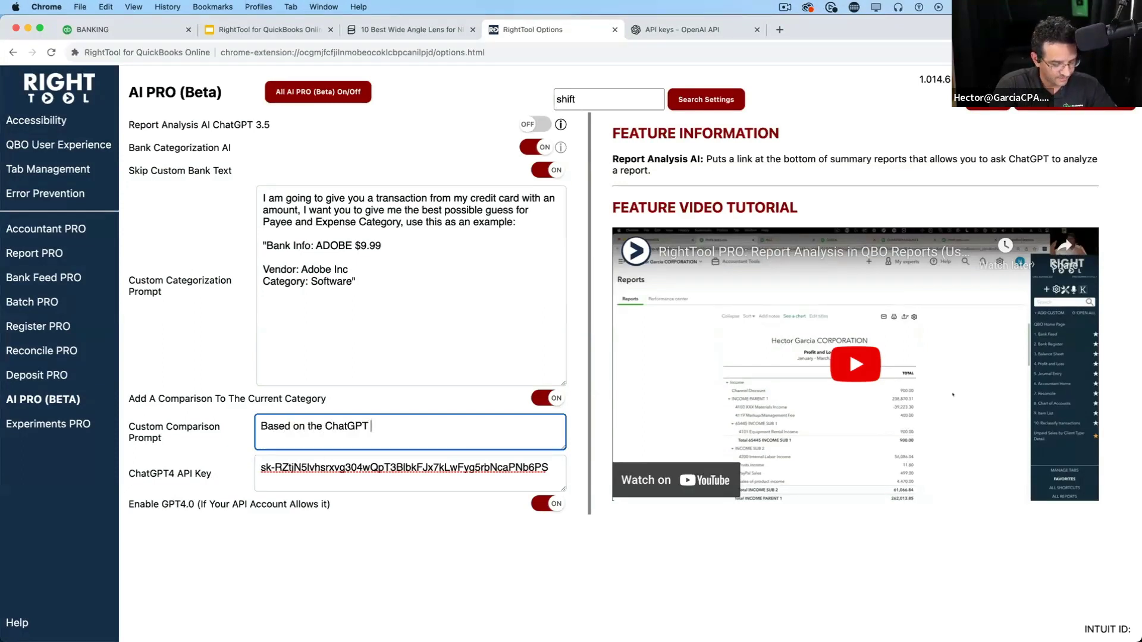
{"action": "type", "text": " Category"}
{"action": "key", "text": "BackSpace"}
{"action": "key", "text": "BackSpace"}
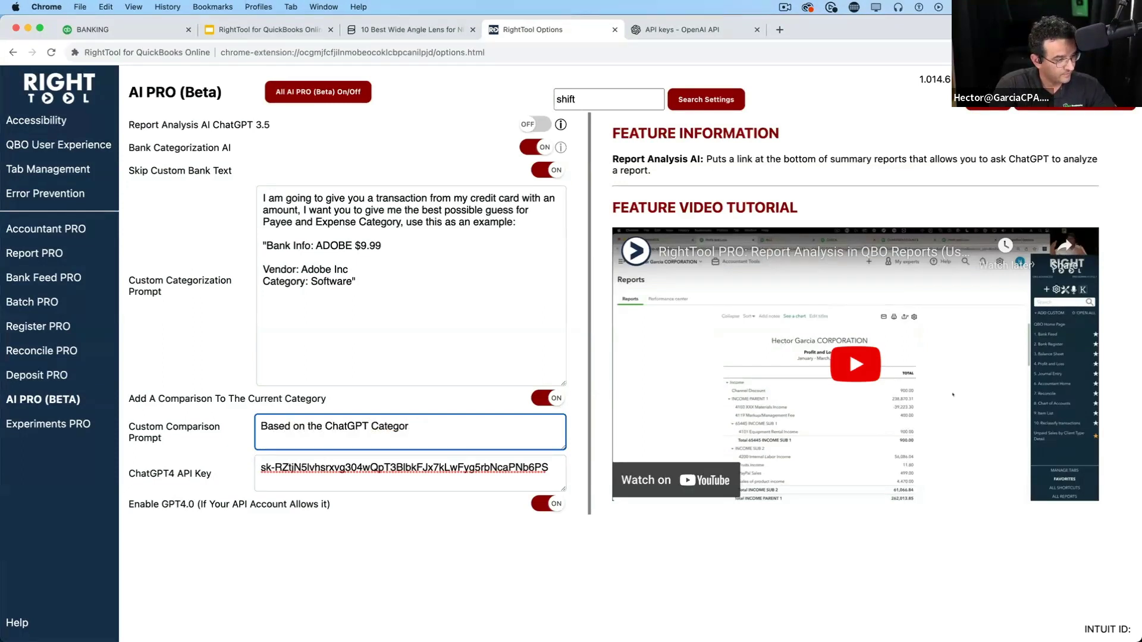
{"action": "type", "text": "using"}
{"action": "key", "text": "BackSpace"}
{"action": "key", "text": "BackSpace"}
{"action": "key", "text": "BackSpace"}
{"action": "key", "text": "BackSpace"}
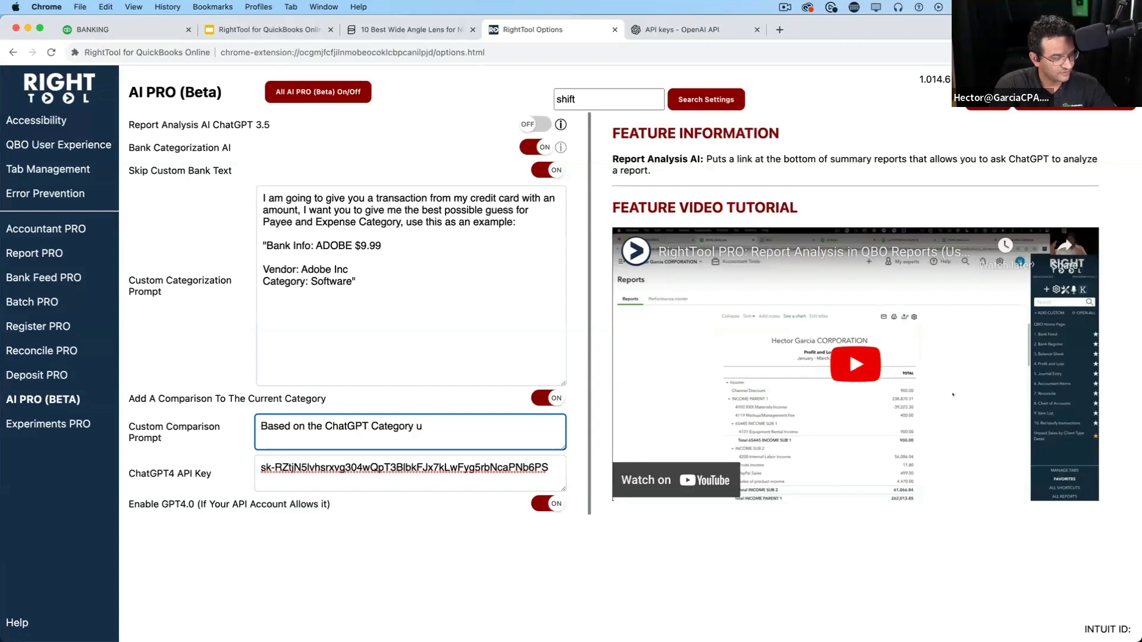
{"action": "type", "text": "ugg"}
{"action": "key", "text": "BackSpace"}
{"action": "key", "text": "BackSpace"}
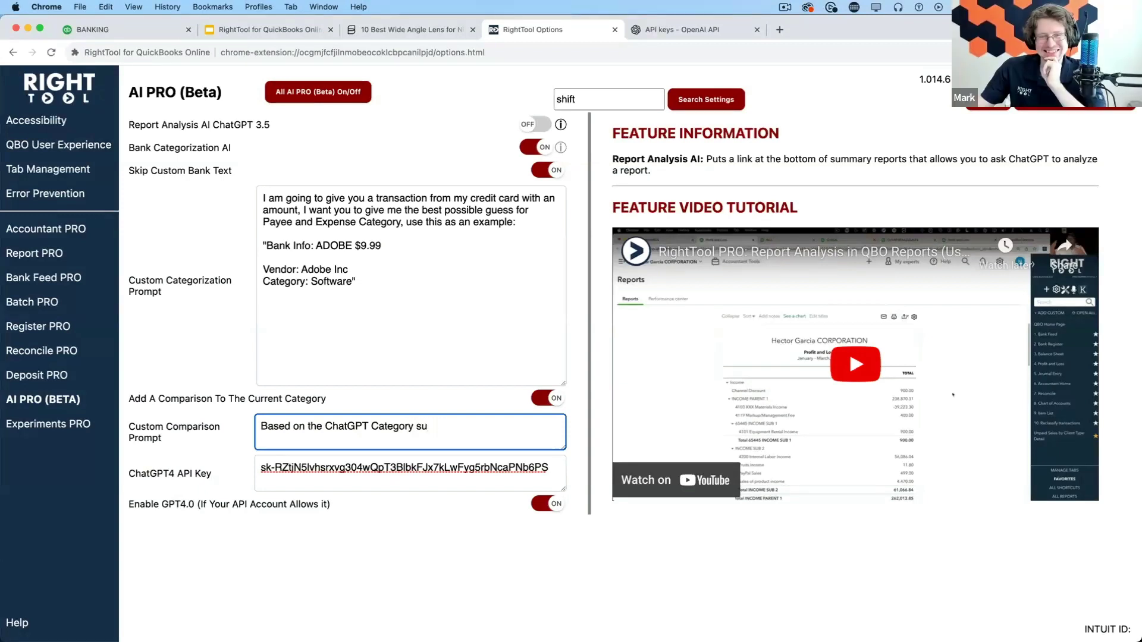
{"action": "type", "text": "ggestion, how"}
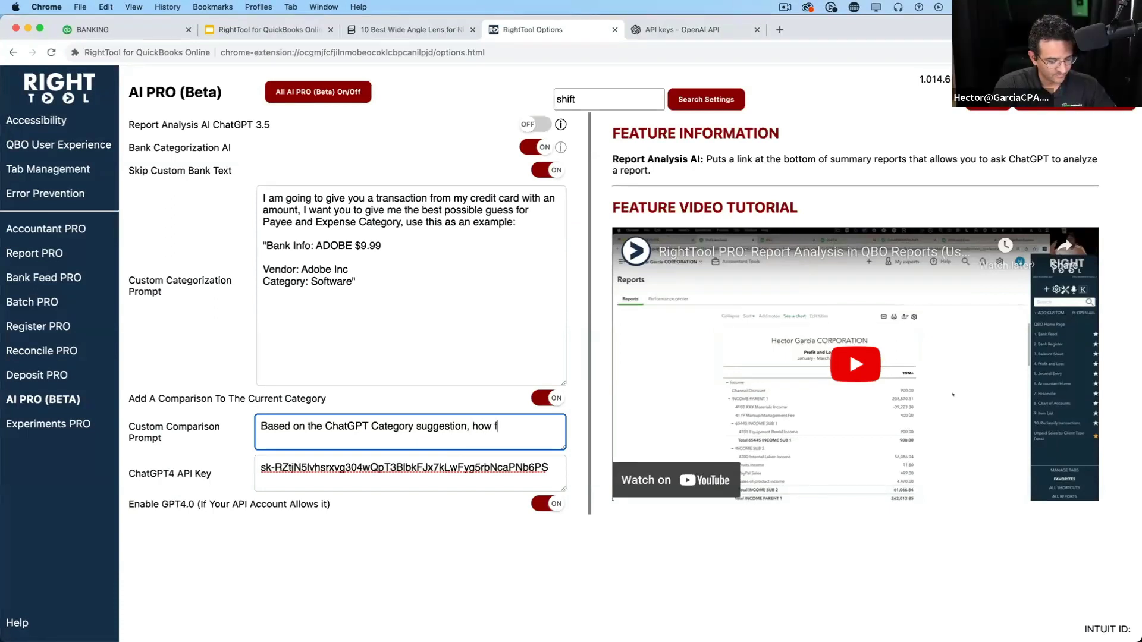
Step: Complete the comparison prompt with "far is that from [cat] category suggested by QuickBooks"
{"action": "type", "text": " far is that from "}
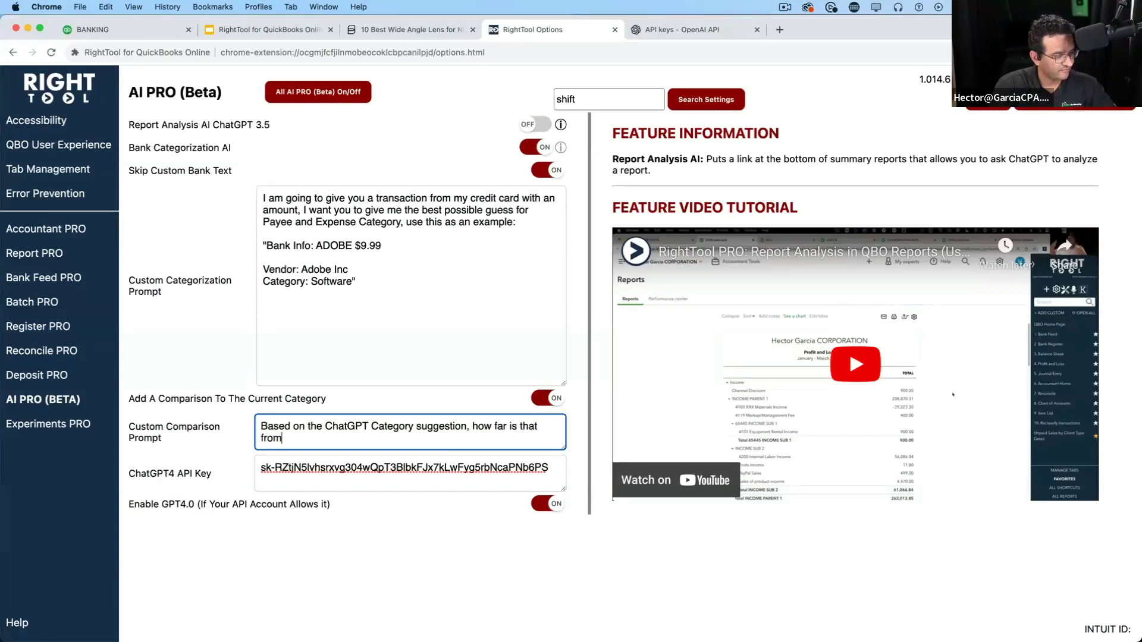
{"action": "type", "text": "[c"}
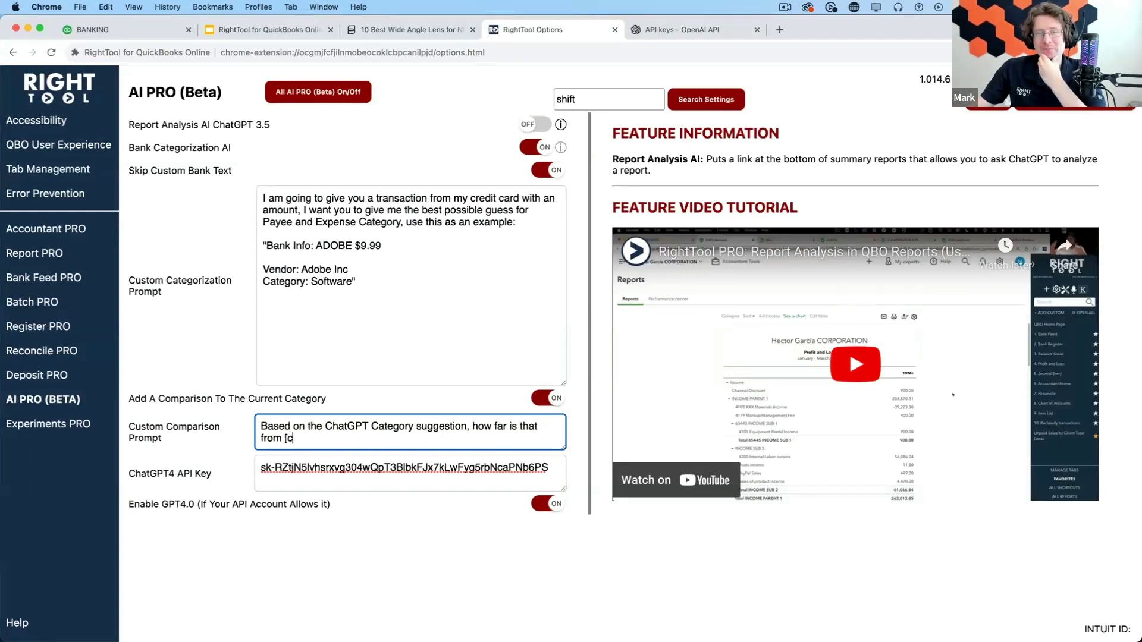
{"action": "type", "text": "at]"}
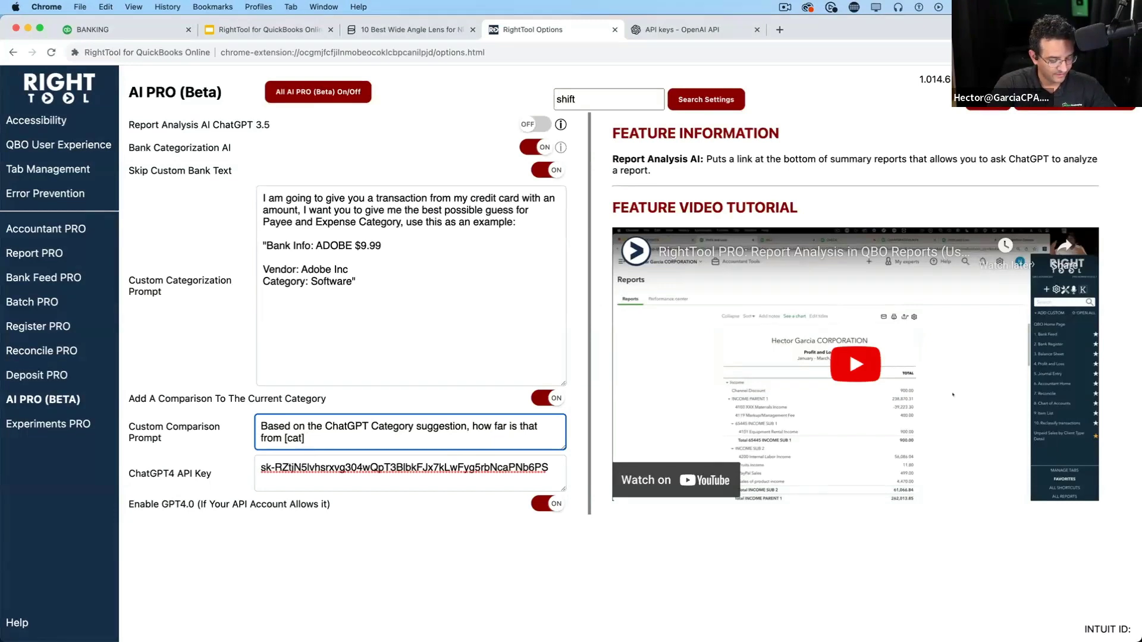
{"action": "type", "text": "category sy"}
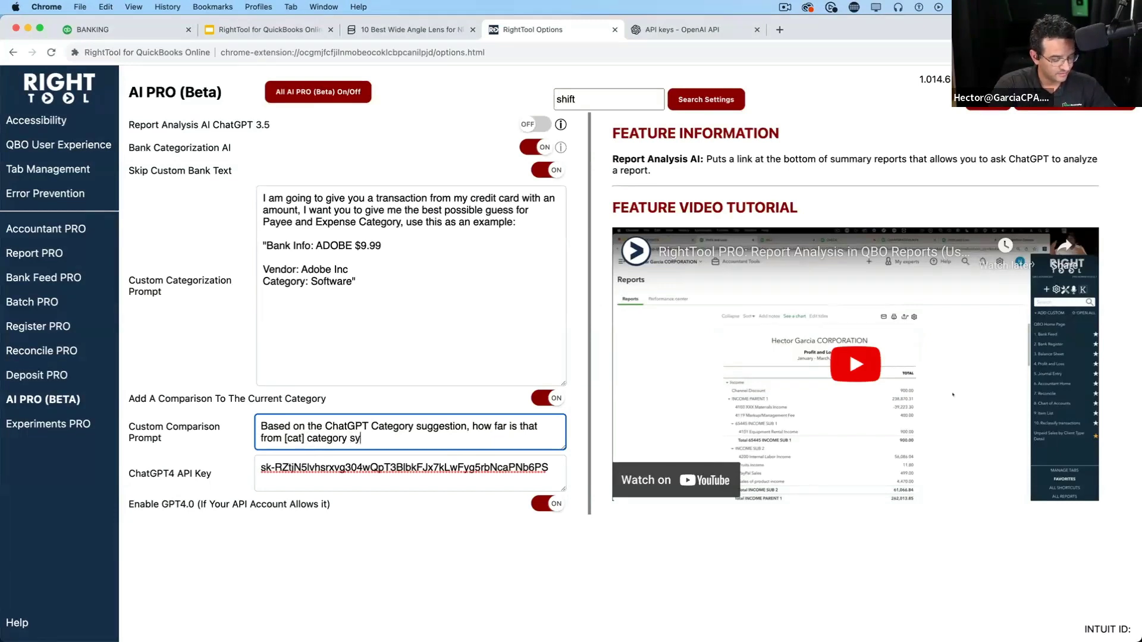
{"action": "key", "text": "BackSpace"}
{"action": "type", "text": "uggestr"}
{"action": "key", "text": "BackSpace"}
{"action": "key", "text": "BackSpace"}
{"action": "key", "text": "BackSpace"}
{"action": "type", "text": "e"}
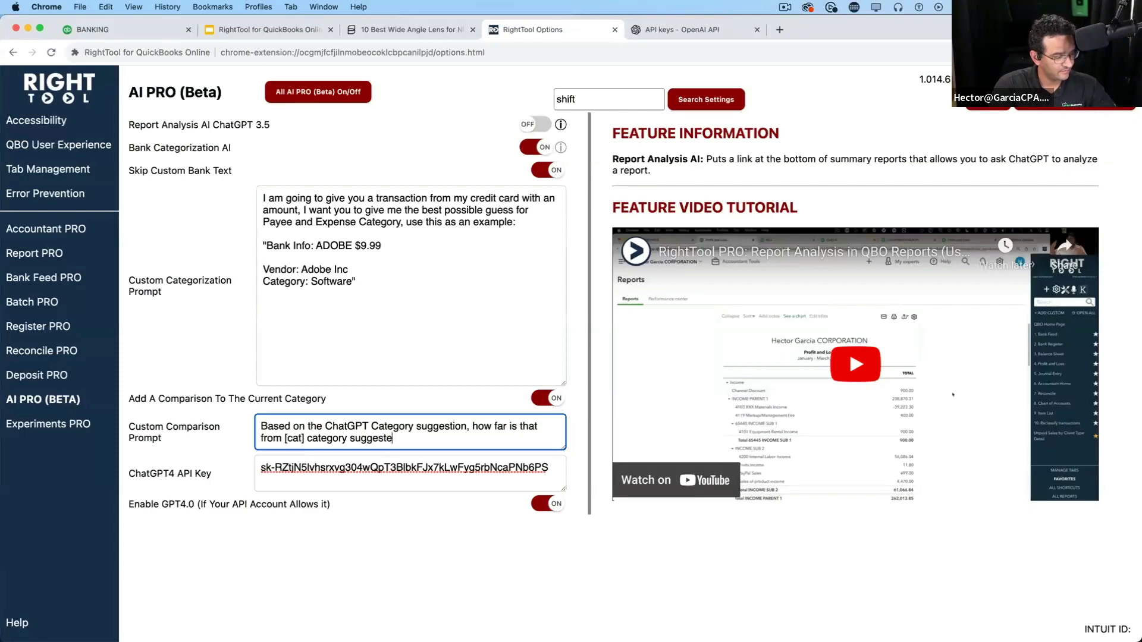
{"action": "type", "text": "d by QuickB"}
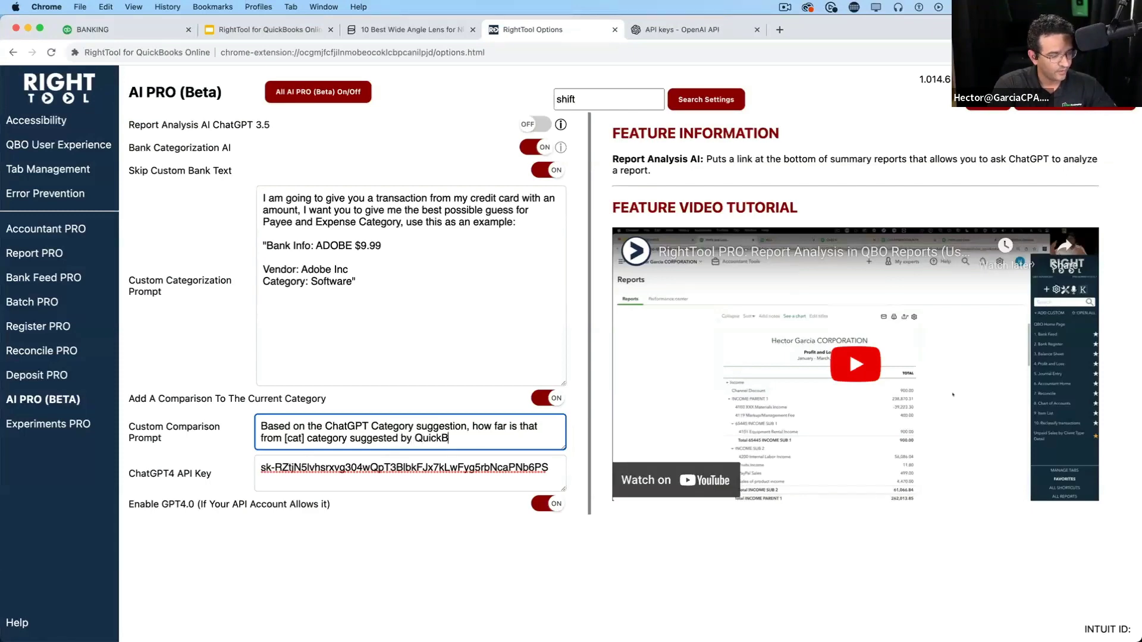
{"action": "type", "text": "ooks"}
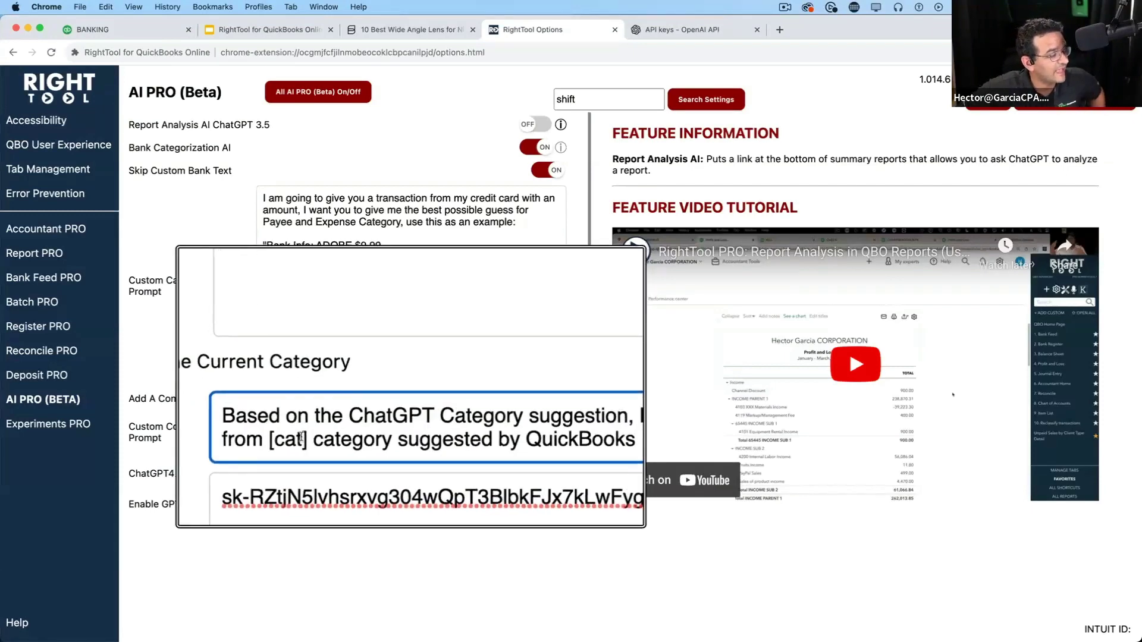
Step: Highlight "how far is that from [cat] category suggested by QuickBooks" in the comparison prompt to review its wording
{"action": "left_click_drag", "start_coordinate": [293, 426], "coordinate": [557, 429]}
{"action": "left_click", "coordinate": [483, 425]}
{"action": "left_click", "coordinate": [465, 441], "text": "shift"}
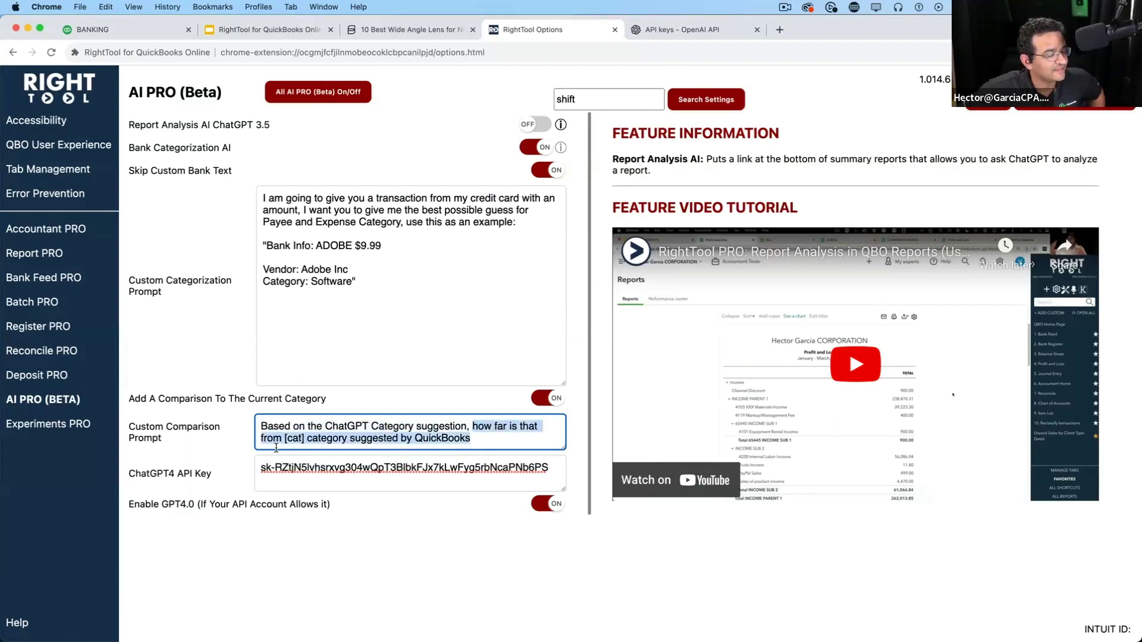
Step: Highlight the [cat] placeholder and the full wording of the custom comparison prompt to review them
{"action": "left_click_drag", "start_coordinate": [283, 439], "coordinate": [305, 438]}
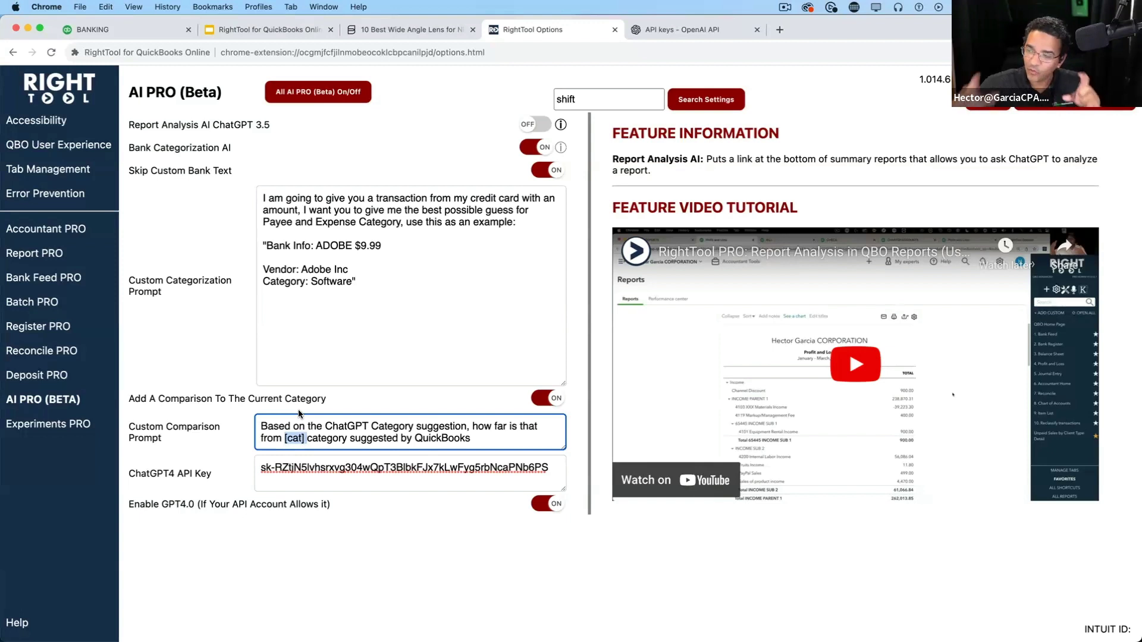
{"action": "left_click", "coordinate": [352, 426]}
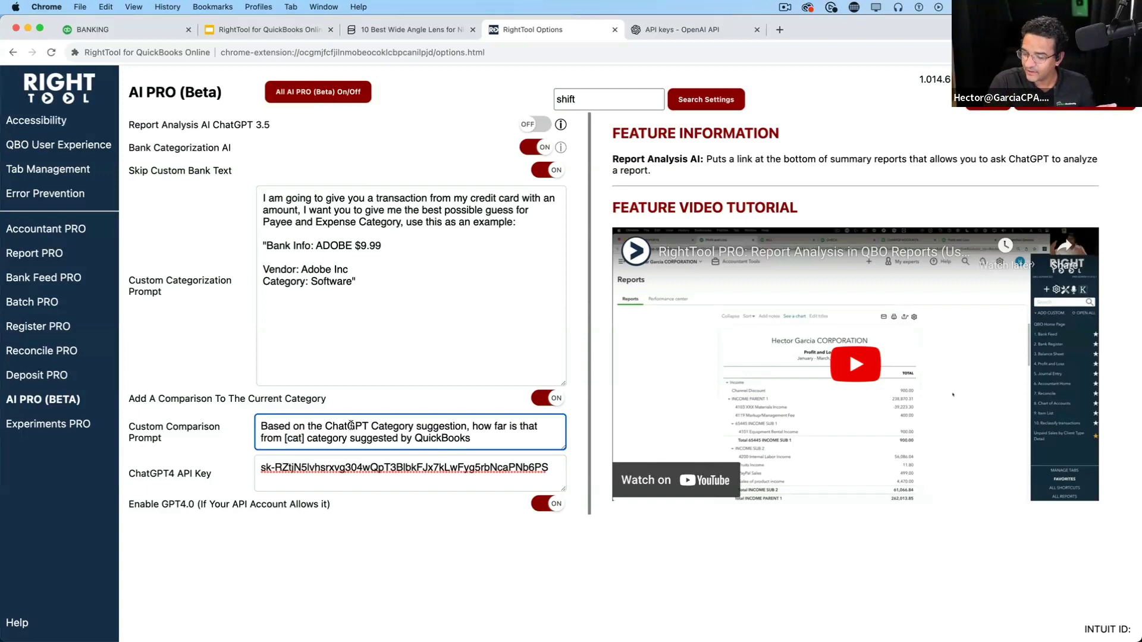
{"action": "left_click_drag", "start_coordinate": [324, 438], "coordinate": [266, 403]}
{"action": "left_click", "coordinate": [490, 441]}
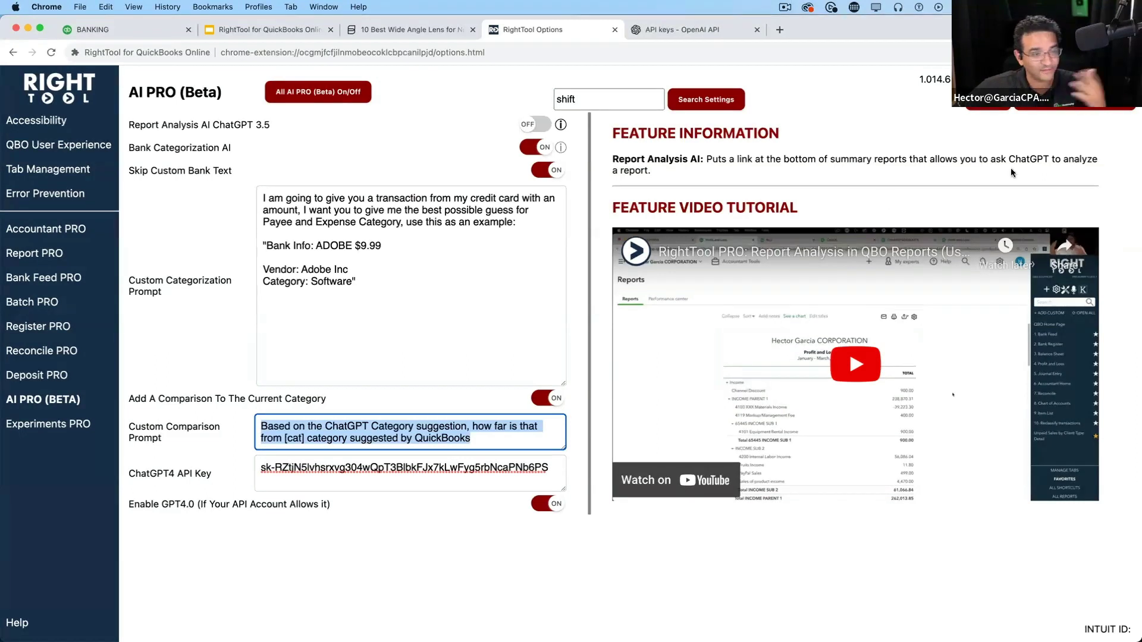
{"action": "left_click", "coordinate": [1050, 118]}
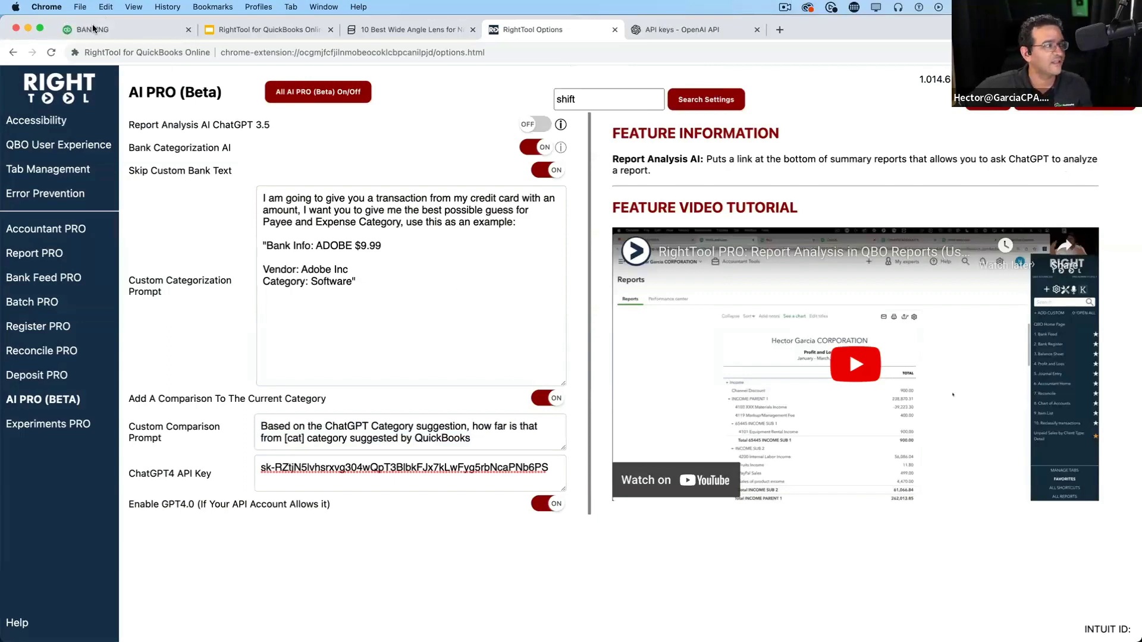
Step: Return to the QuickBooks Banking page and open the AMEX account's bank feed
{"action": "left_click", "coordinate": [115, 31]}
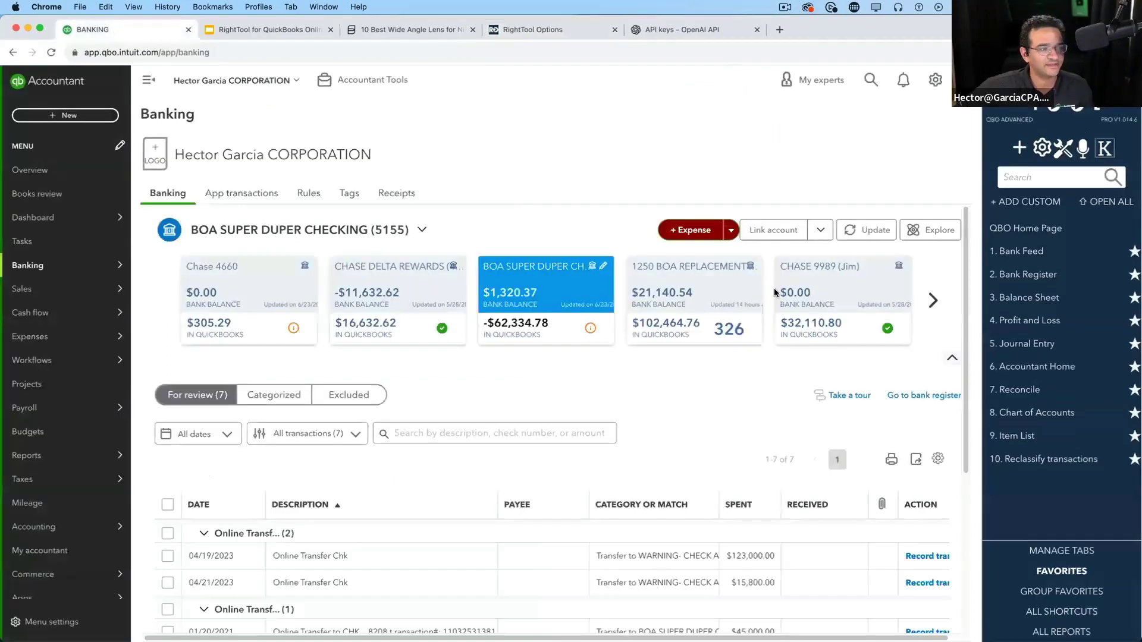
{"action": "left_click", "coordinate": [943, 300]}
{"action": "left_click", "coordinate": [943, 300]}
{"action": "left_click", "coordinate": [943, 300]}
{"action": "left_click", "coordinate": [943, 300]}
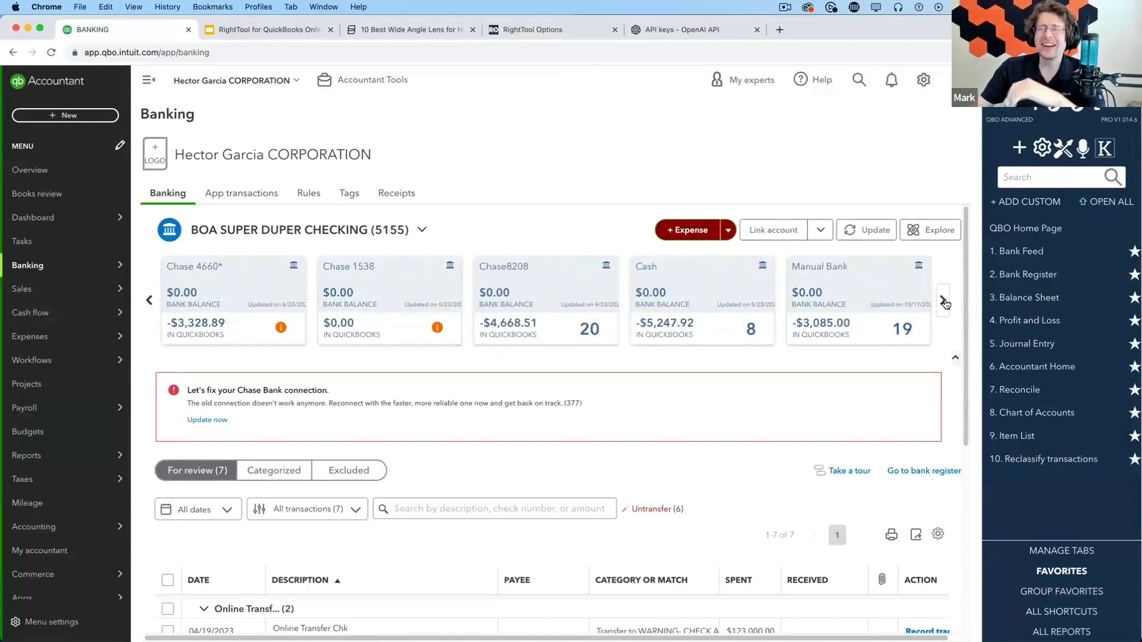
{"action": "left_click", "coordinate": [943, 301]}
{"action": "left_click", "coordinate": [944, 302]}
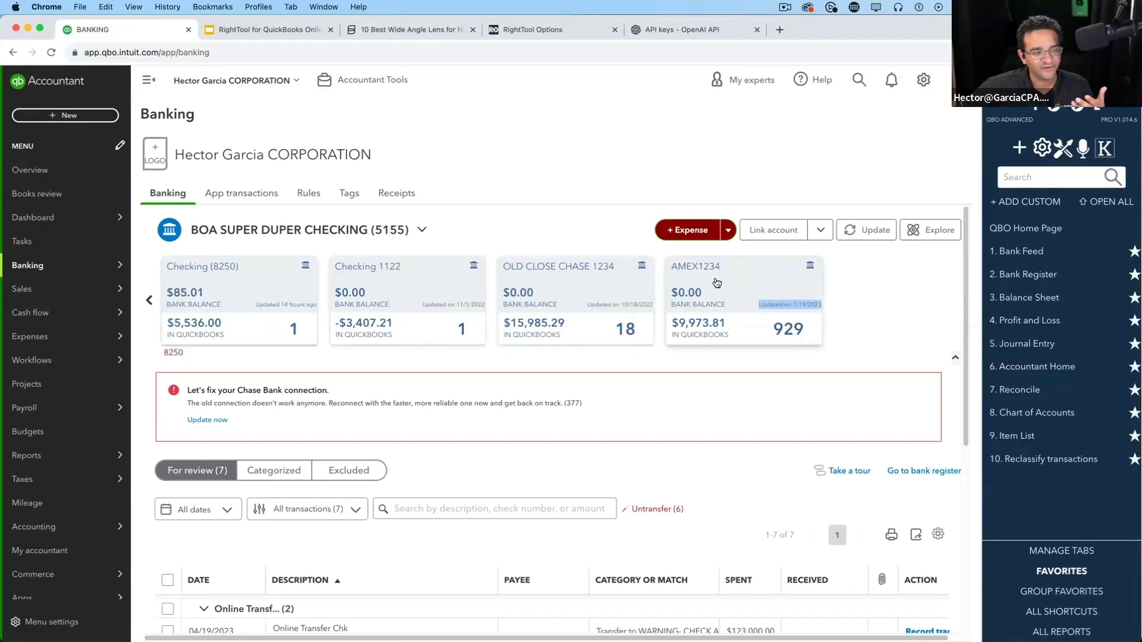
{"action": "left_click", "coordinate": [718, 282]}
Step: Expand the 01/12/2023 7FTXARENA 7 0000 MIAMI FL transaction for $7.02 and request a GPT suggestion for it
{"action": "scroll", "coordinate": [660, 381], "scroll_direction": "down", "scroll_amount": 3}
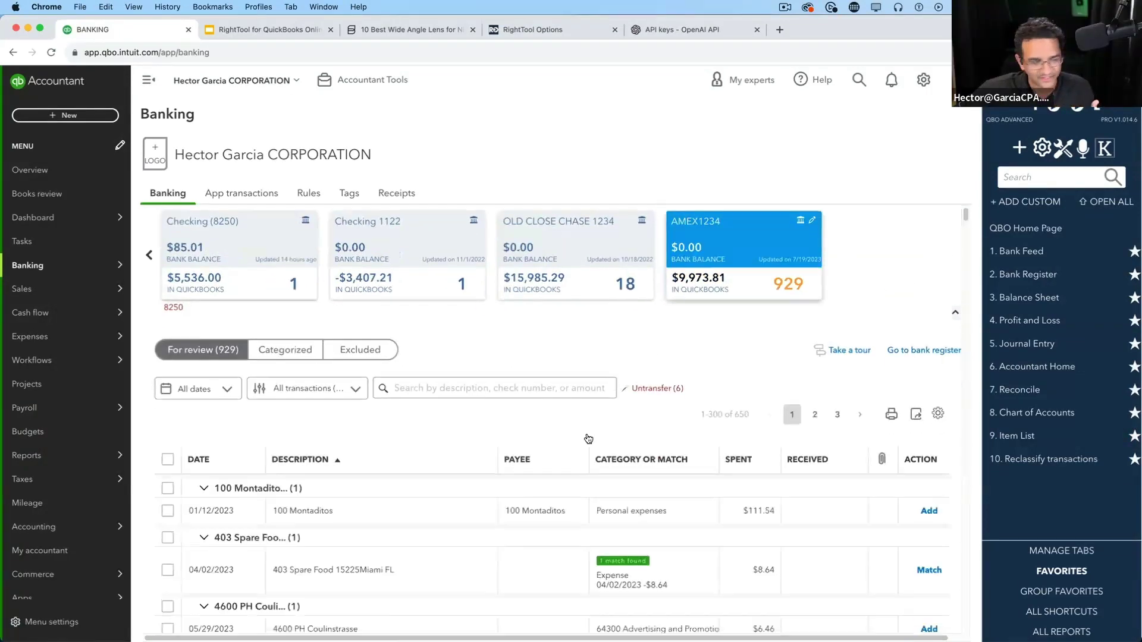
{"action": "scroll", "coordinate": [644, 425], "scroll_direction": "down", "scroll_amount": 1}
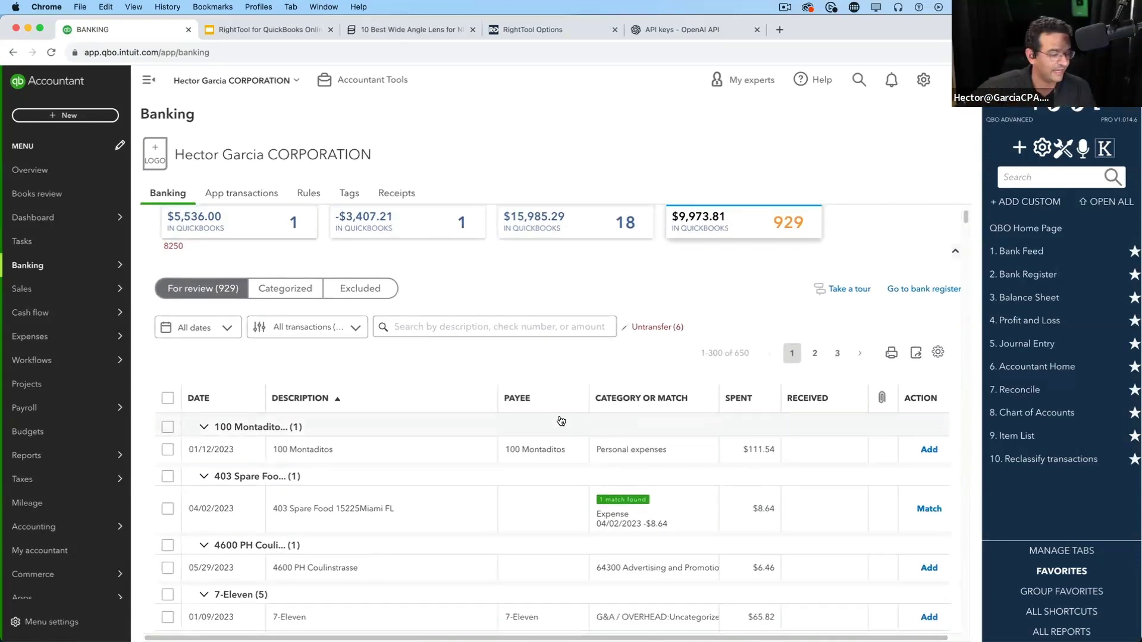
{"action": "scroll", "coordinate": [492, 503], "scroll_direction": "down", "scroll_amount": 2}
{"action": "scroll", "coordinate": [491, 504], "scroll_direction": "down", "scroll_amount": 12}
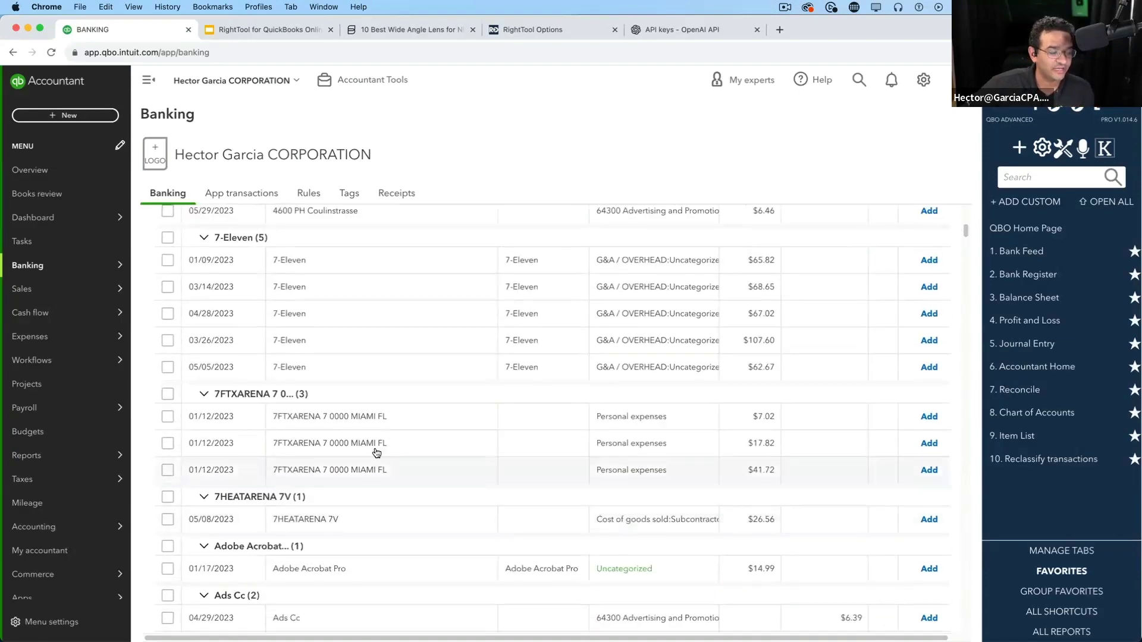
{"action": "left_click", "coordinate": [380, 419]}
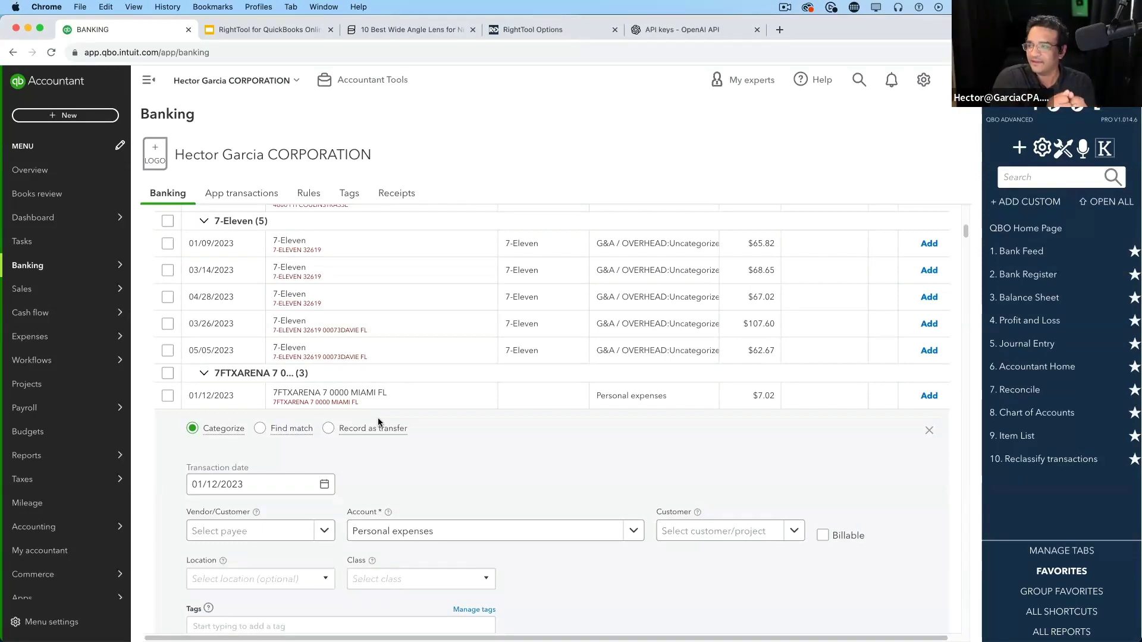
{"action": "scroll", "coordinate": [429, 440], "scroll_direction": "down", "scroll_amount": 5}
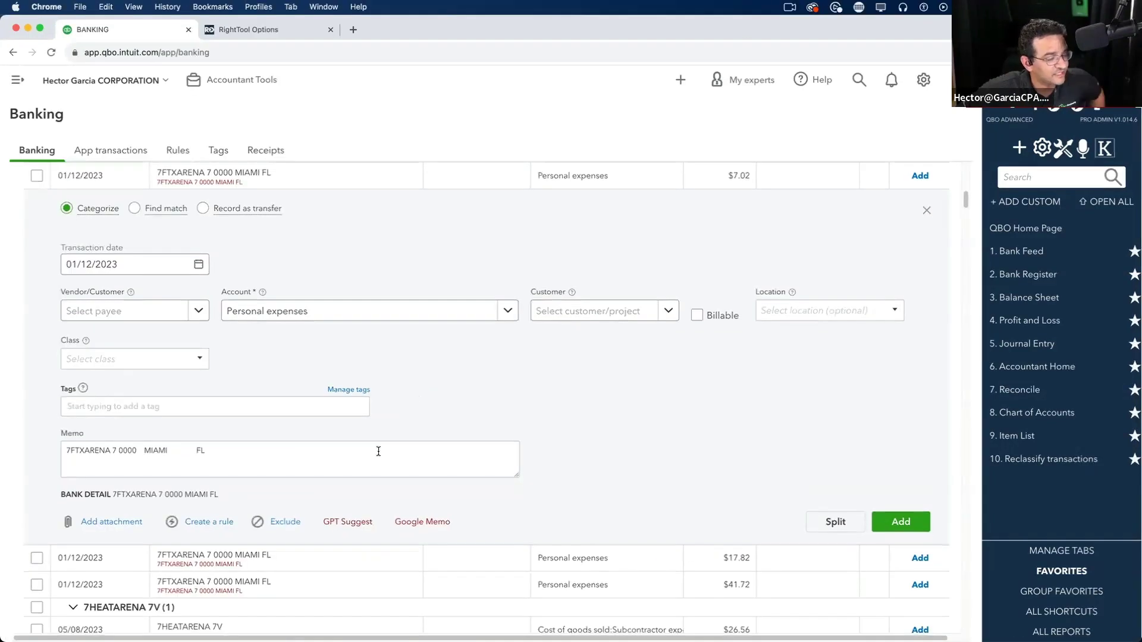
{"action": "left_click", "coordinate": [352, 520]}
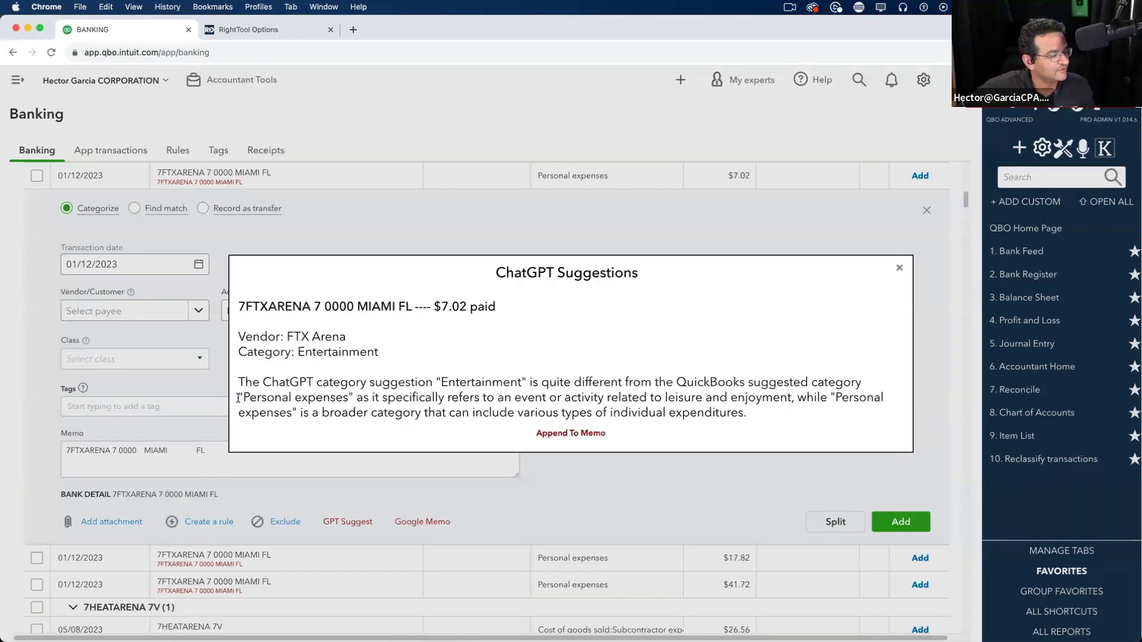
Step: Examine the suggested vendor, category and comparison explanation in the ChatGPT Suggestions for the 7FTXARENA transaction
{"action": "left_click_drag", "start_coordinate": [240, 381], "coordinate": [815, 410]}
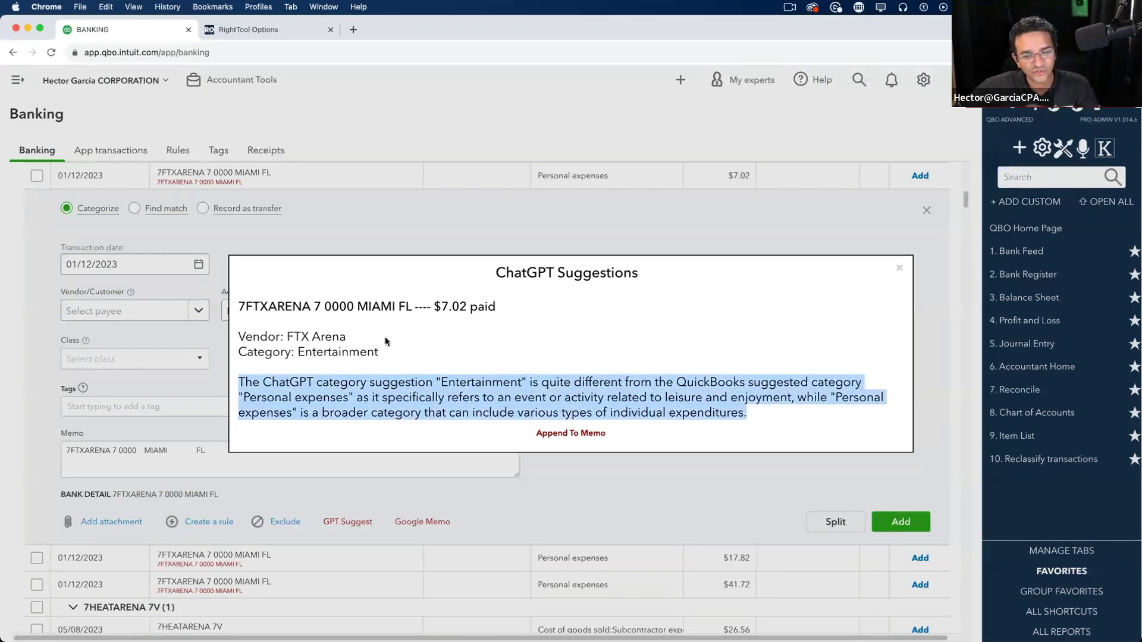
{"action": "left_click_drag", "start_coordinate": [284, 337], "coordinate": [906, 400]}
{"action": "left_click", "coordinate": [393, 357]}
{"action": "left_click", "coordinate": [277, 372]}
{"action": "left_click_drag", "start_coordinate": [279, 414], "coordinate": [527, 417]}
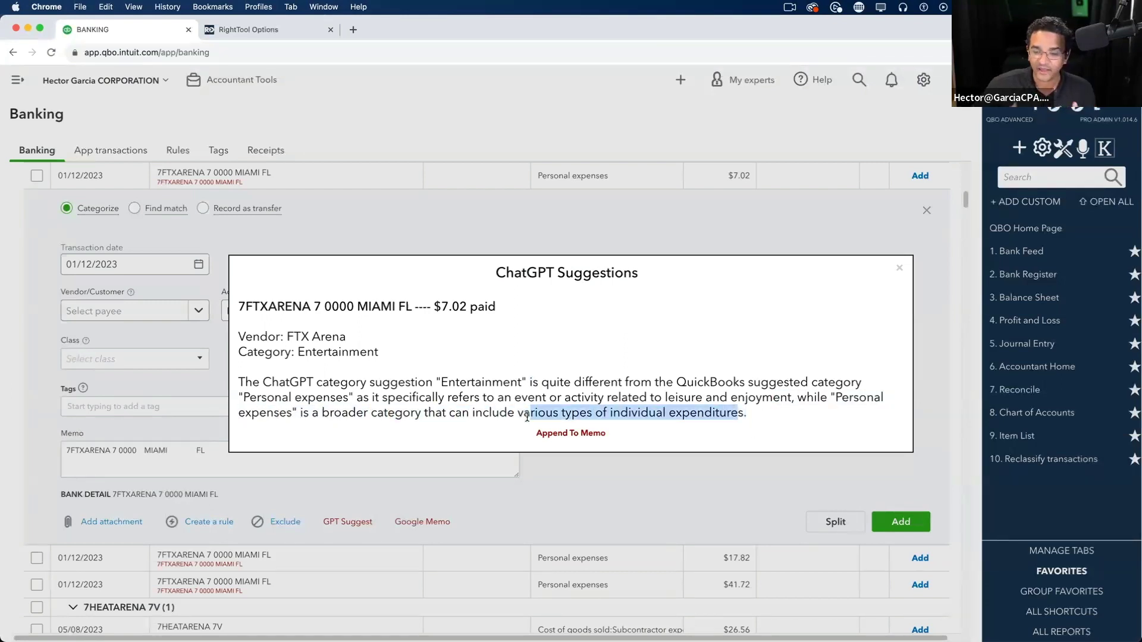